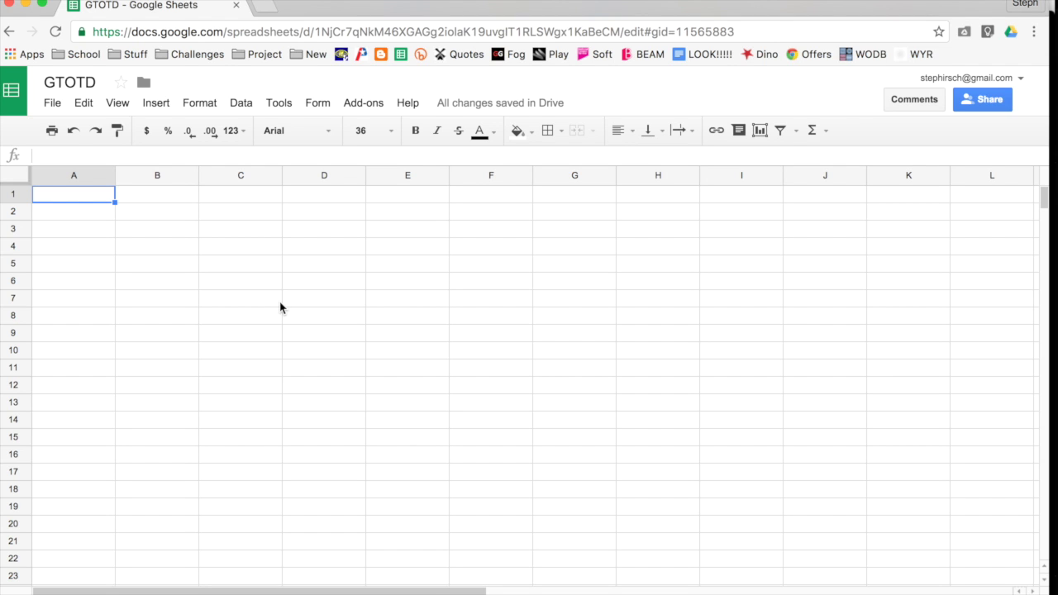
Step: Enter the IF syntax as plain text in cell A1, reading if(criteria,true,false)
text(if()
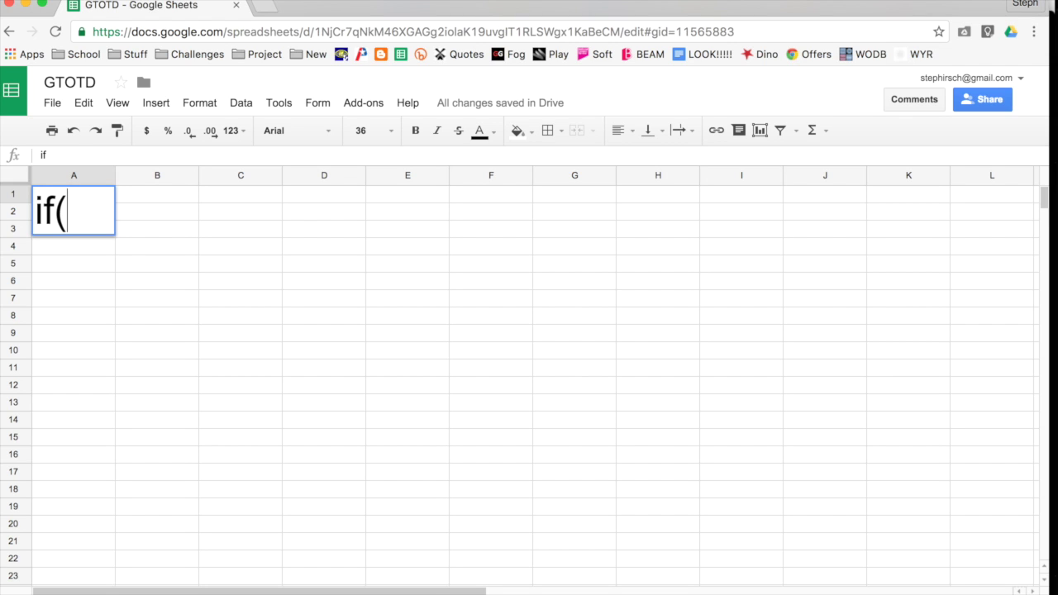
text(criter)
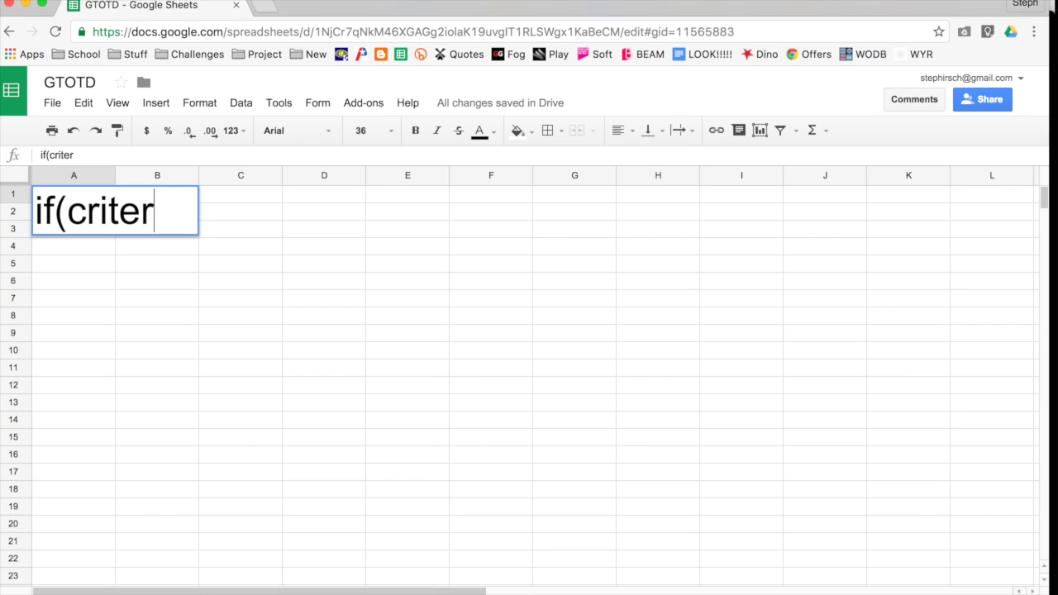
text(ia,)
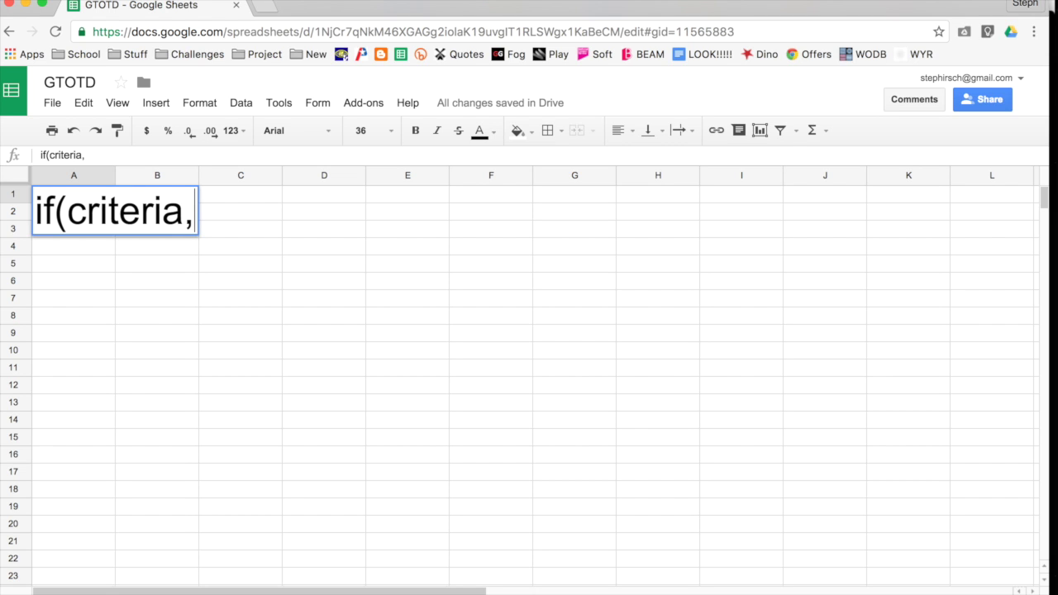
text(true,)
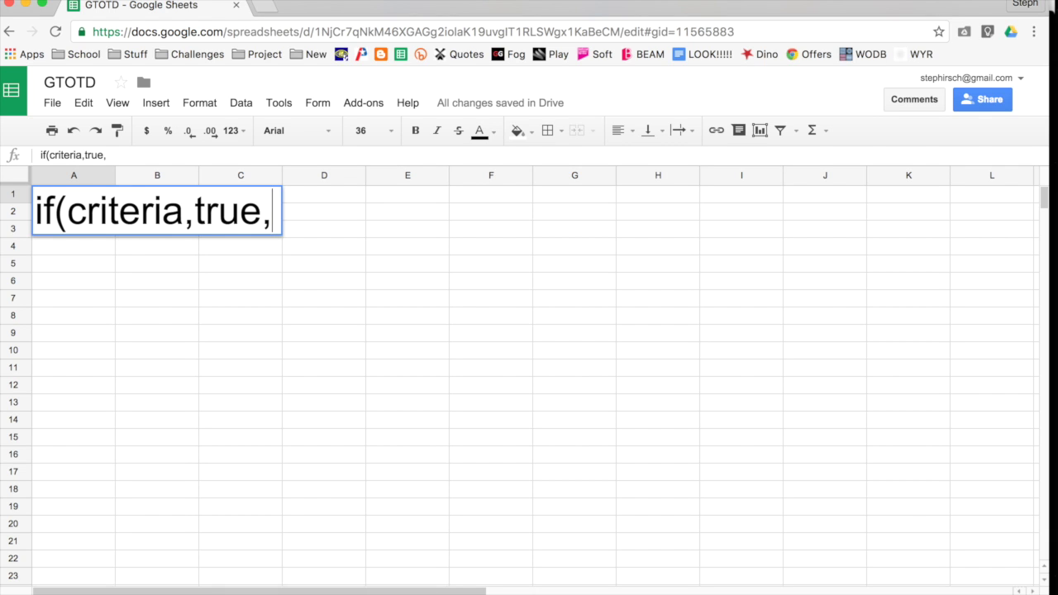
text(flase)
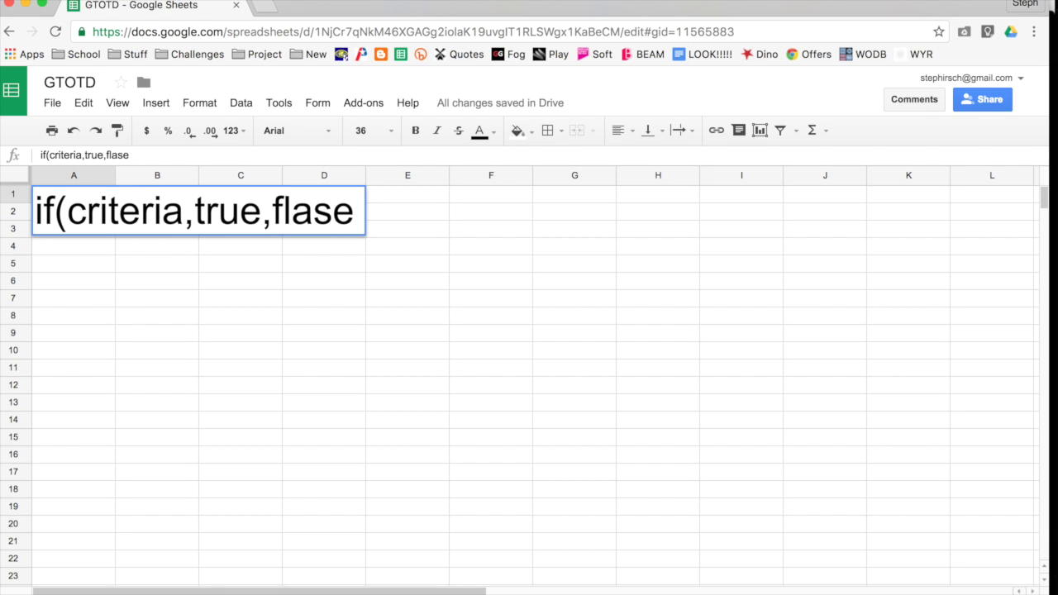
key(BackSpace)
key(BackSpace)
key(BackSpace)
key(BackSpace)
text(alse)
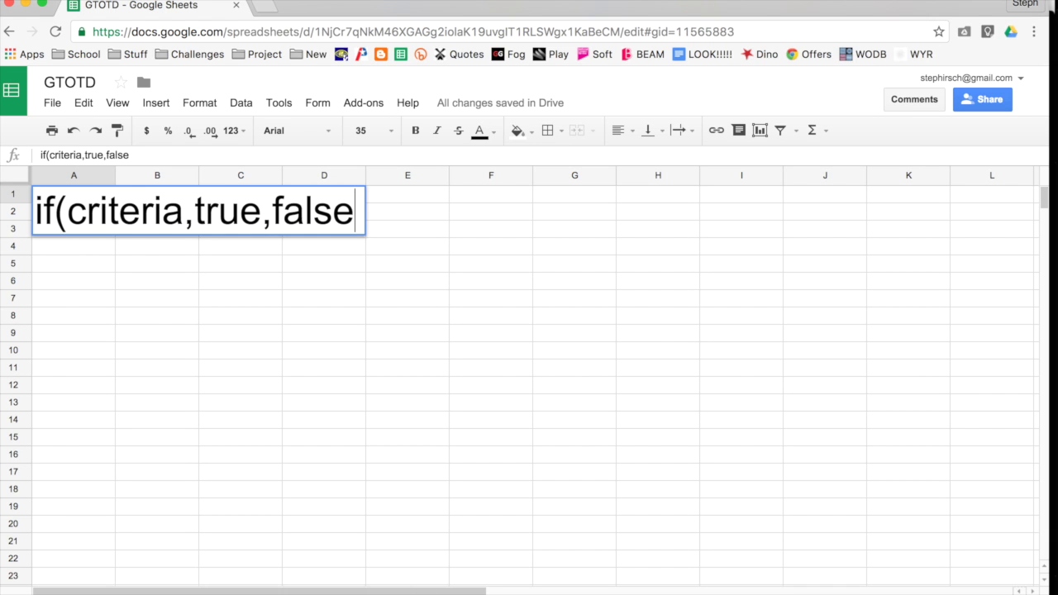
text())
key(Return)
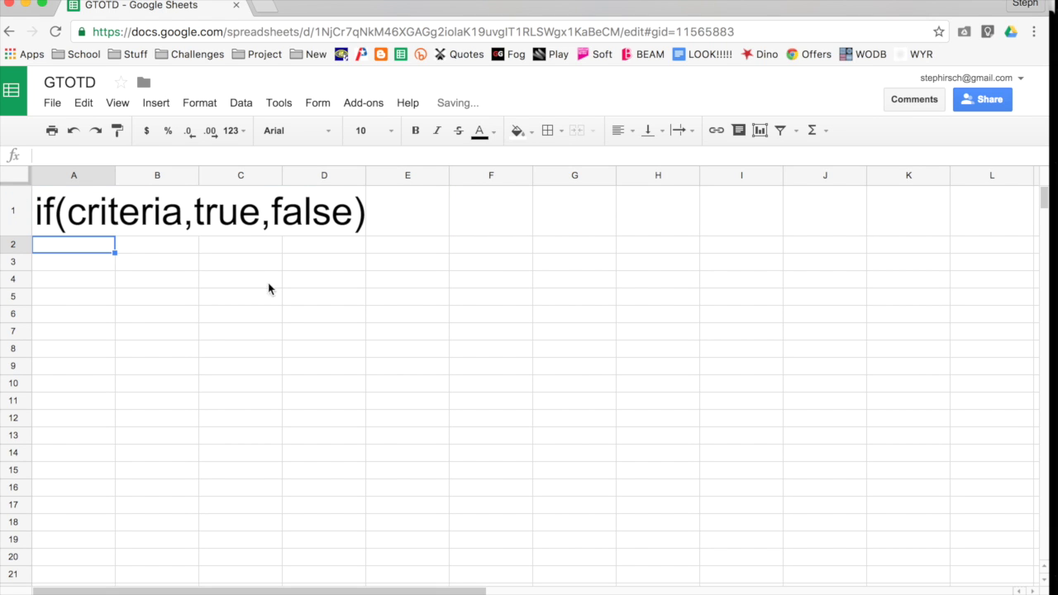
Step: Examine the criteria, true and false parts of the IF syntax in cell A1, leaving the text as it is
click(102, 223)
double_click(102, 222)
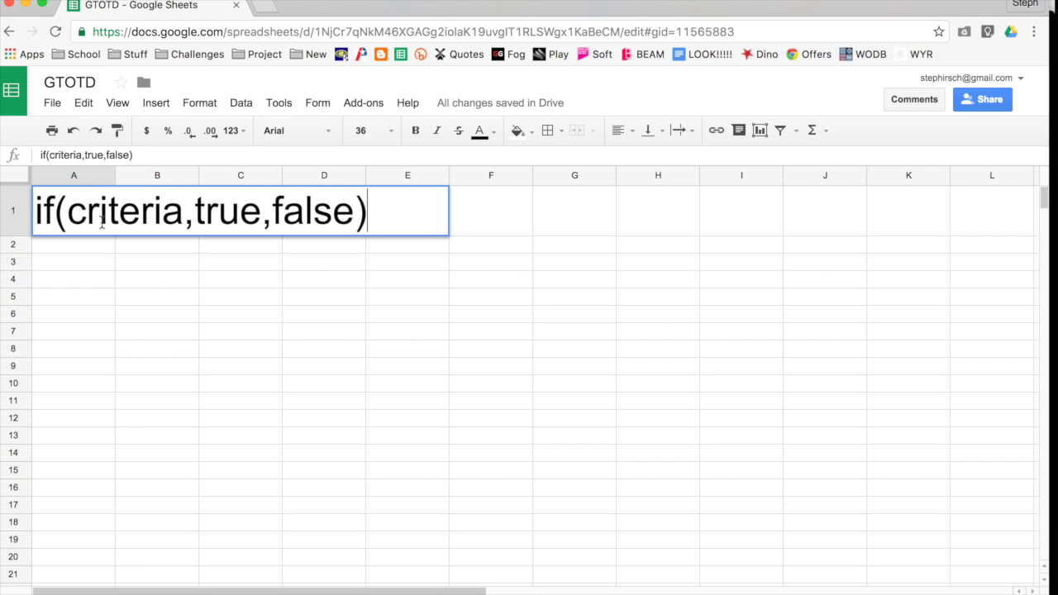
double_click(101, 221)
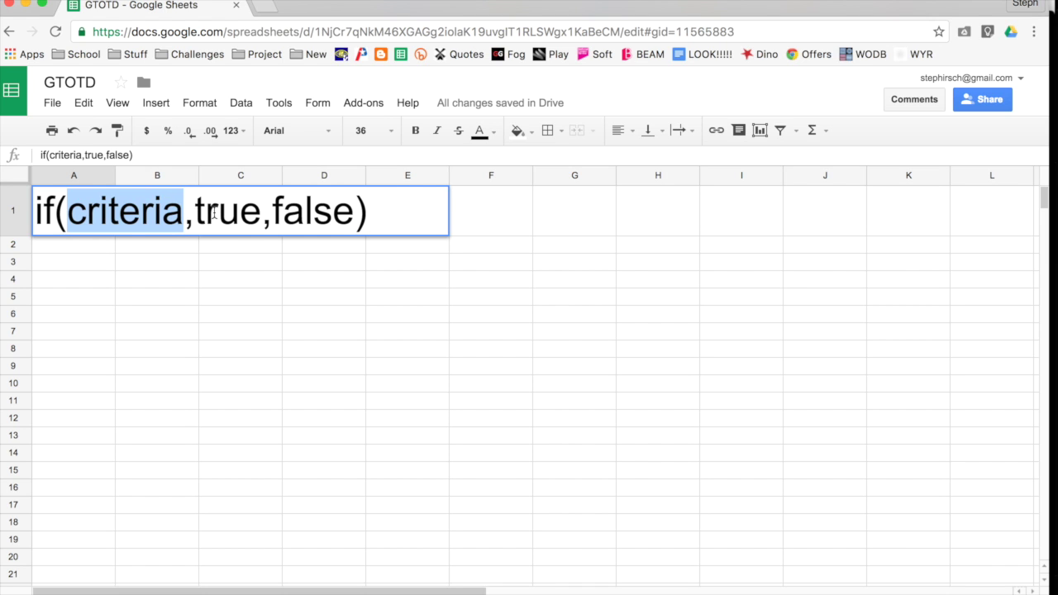
triple_click(213, 213)
click(213, 214)
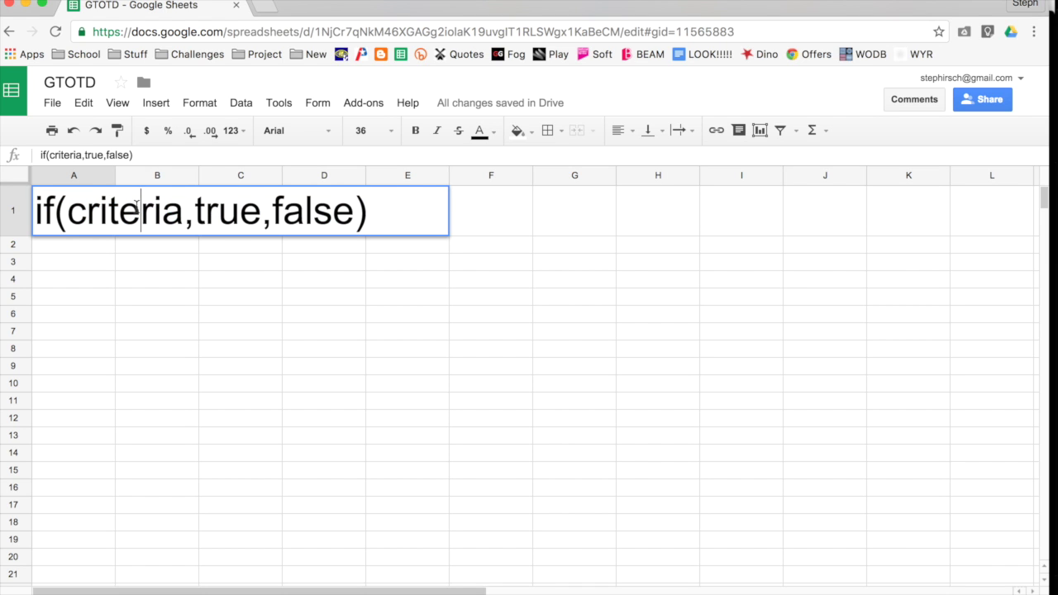
double_click(136, 207)
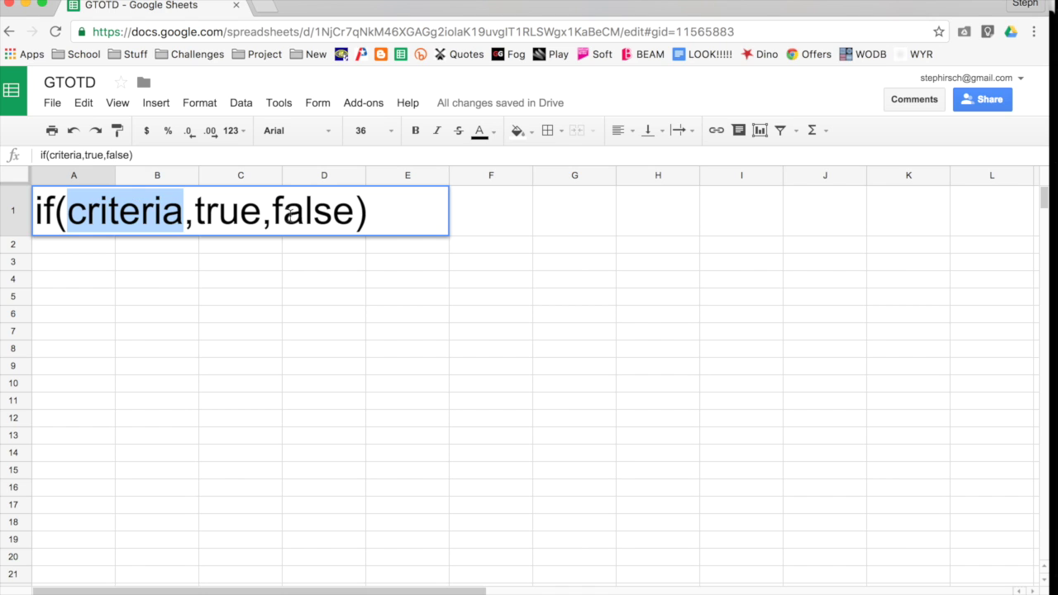
triple_click(297, 213)
click(299, 213)
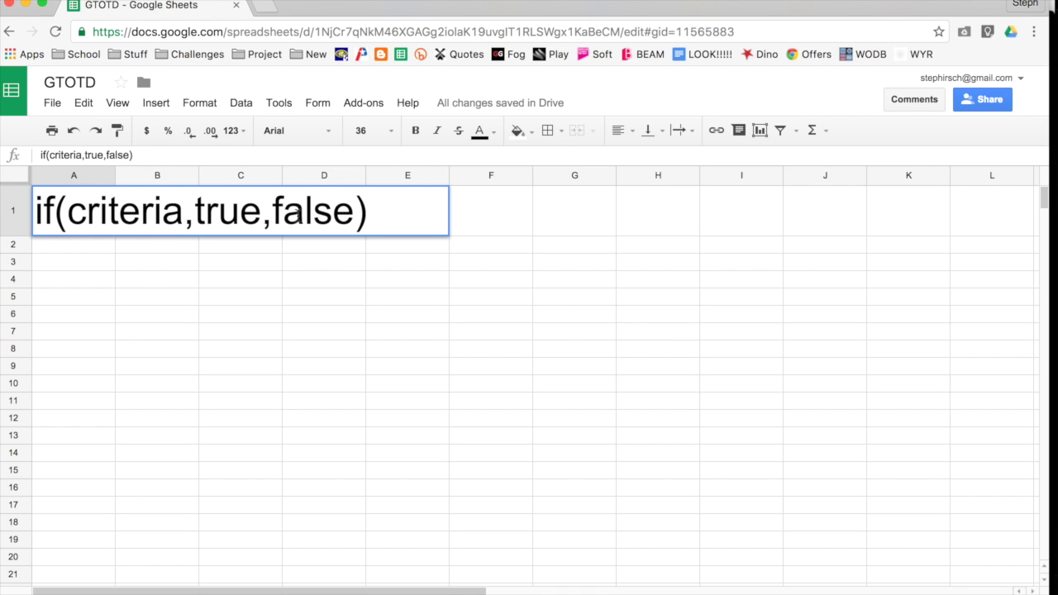
click(204, 284)
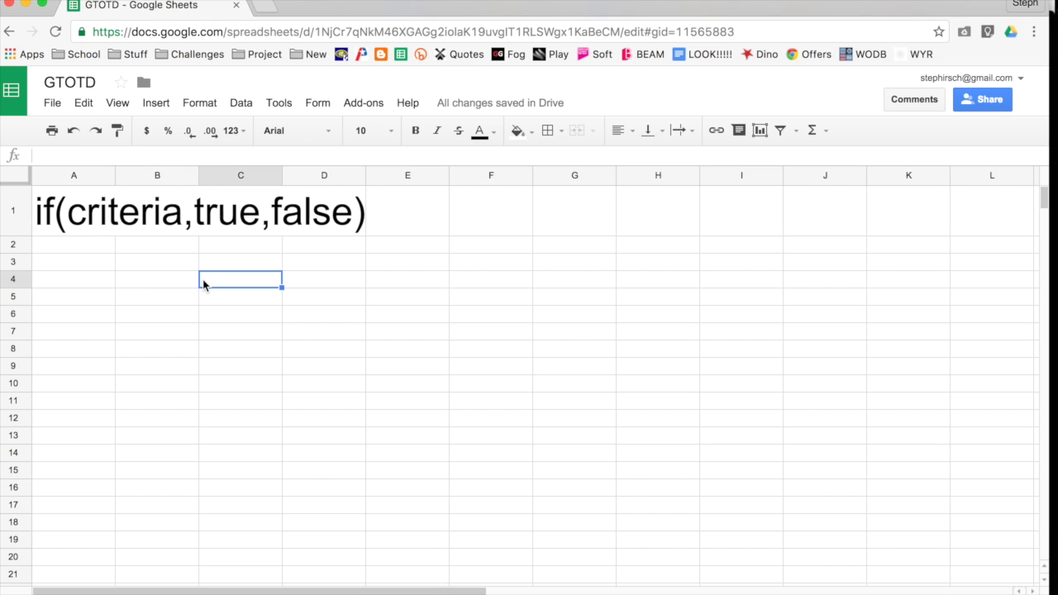
Step: Enter the note "Goal: sell at least 25 boxes" in cell E32, beside the cookie sales table
scroll(204, 284, down, 5)
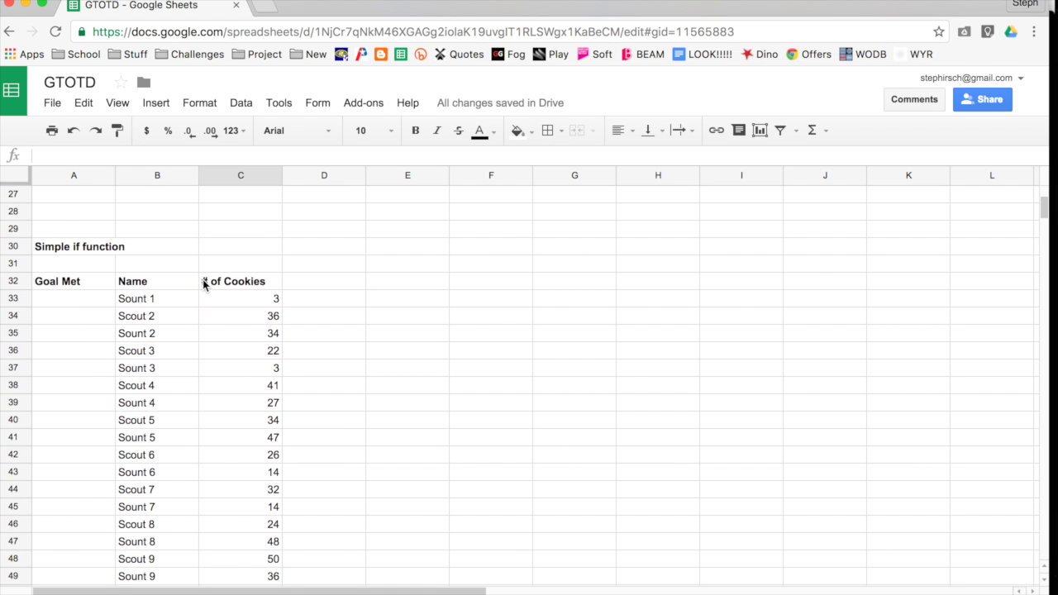
scroll(205, 285, down, 1)
scroll(204, 284, down, 1)
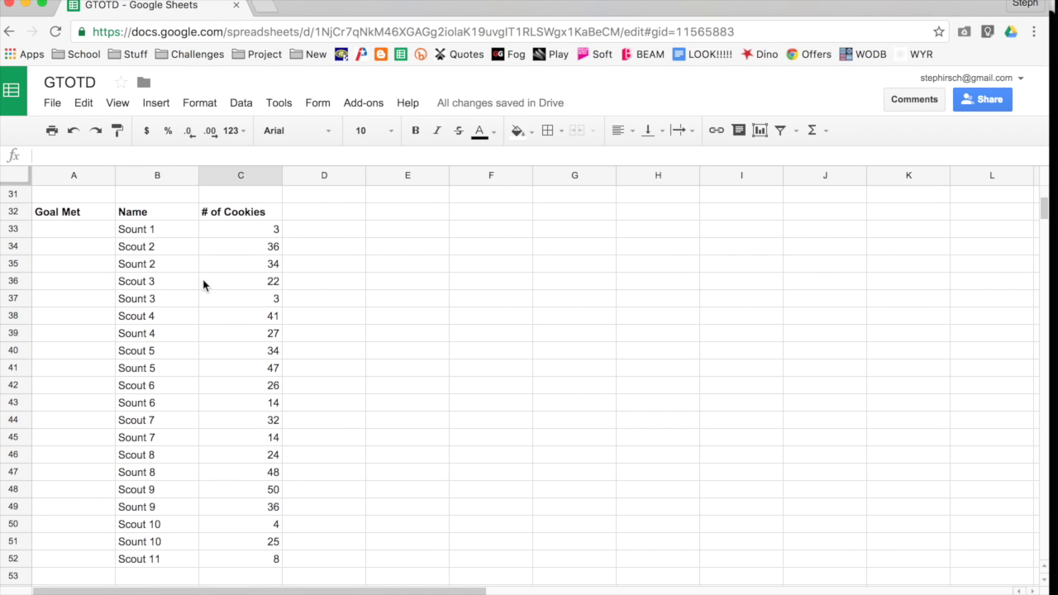
scroll(204, 285, up, 1)
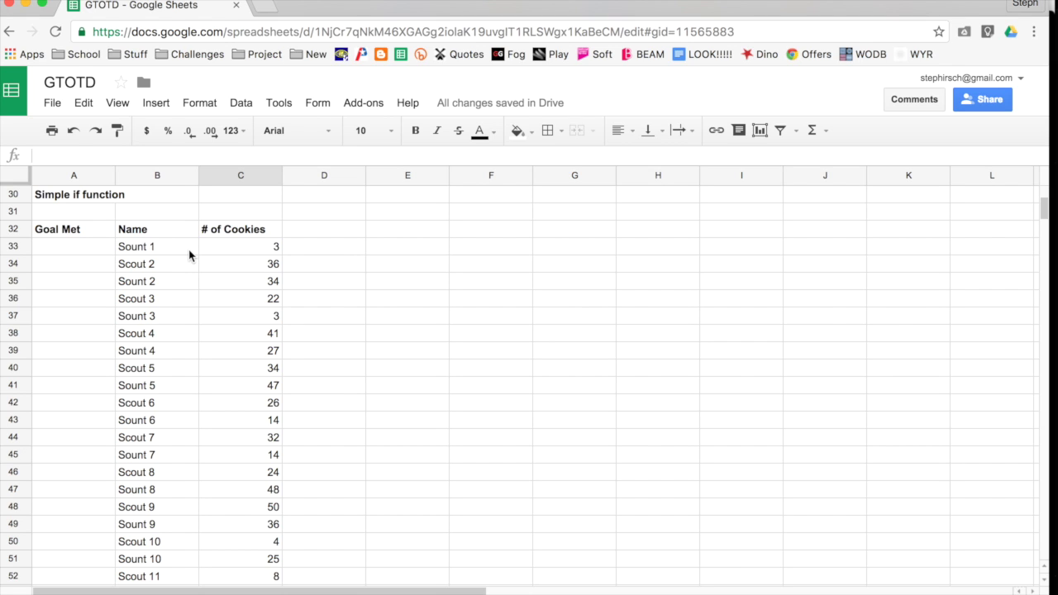
click(408, 231)
text(Goal )
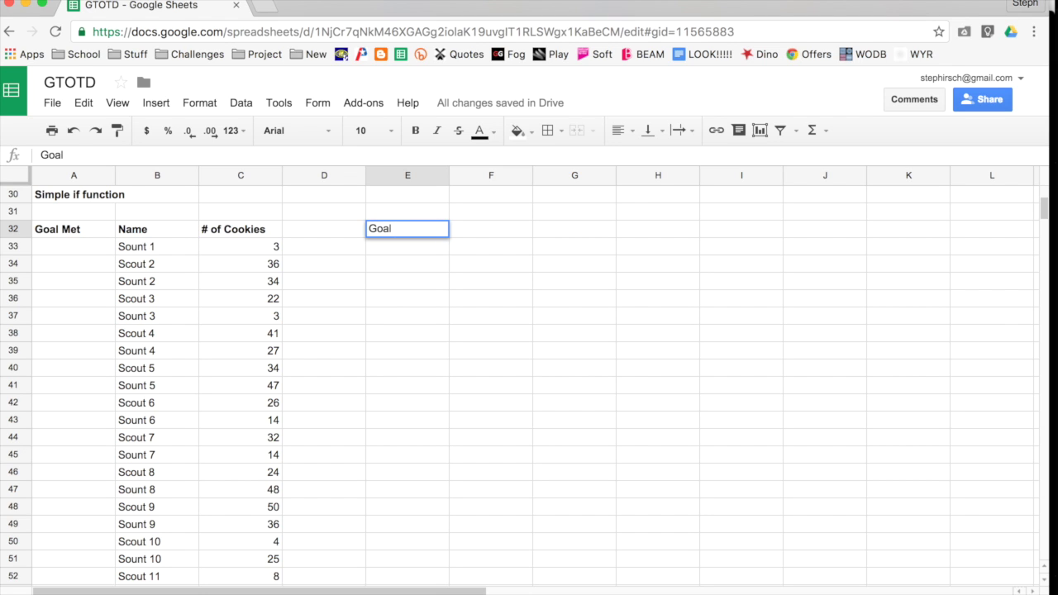
text(: sell at least )
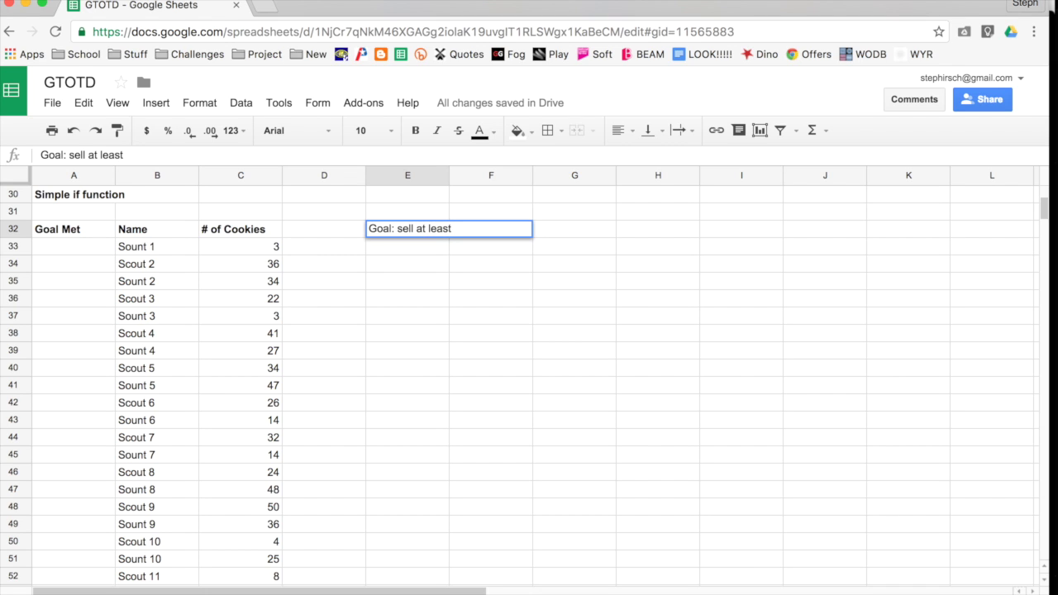
text(25 boxes)
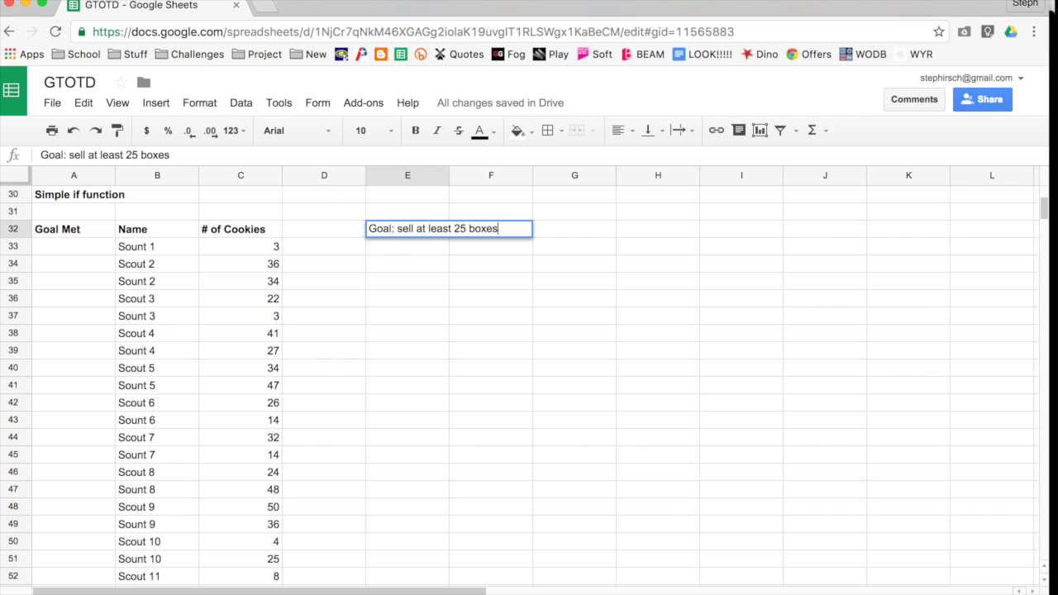
key(Return)
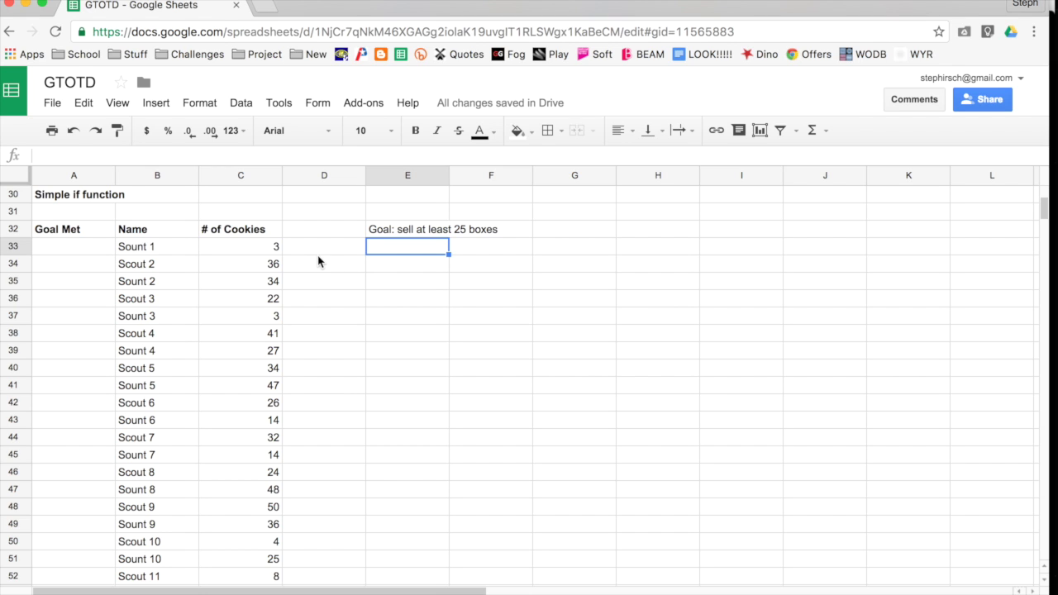
drag(90, 249, 83, 314)
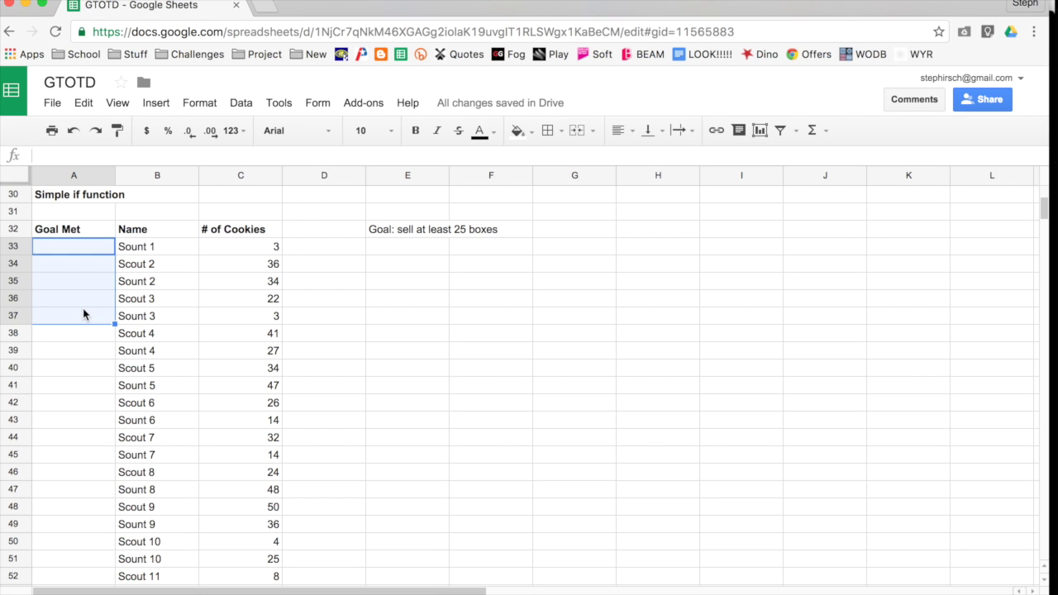
click(94, 246)
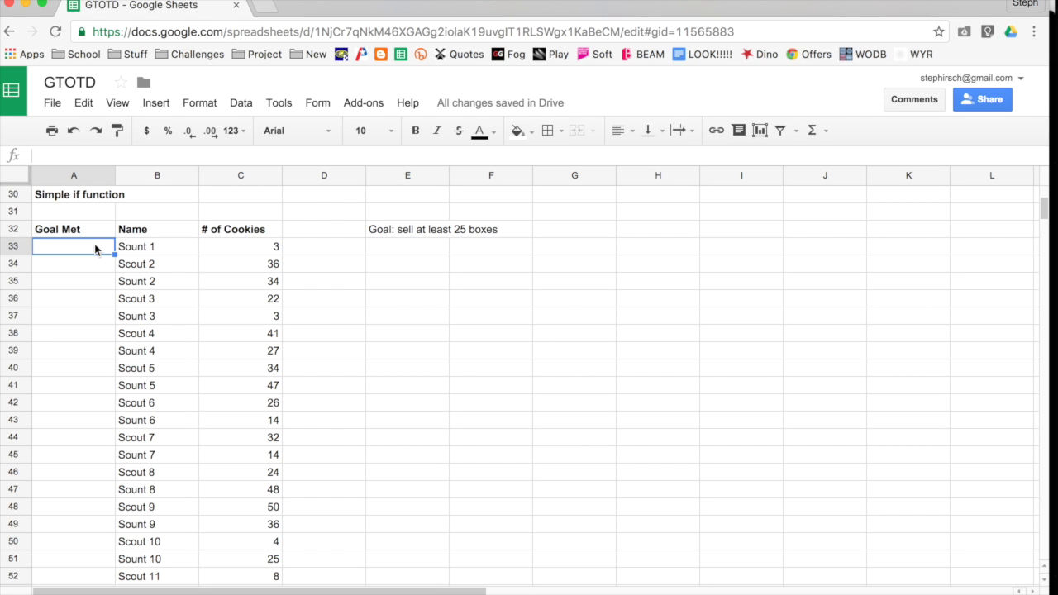
click(238, 249)
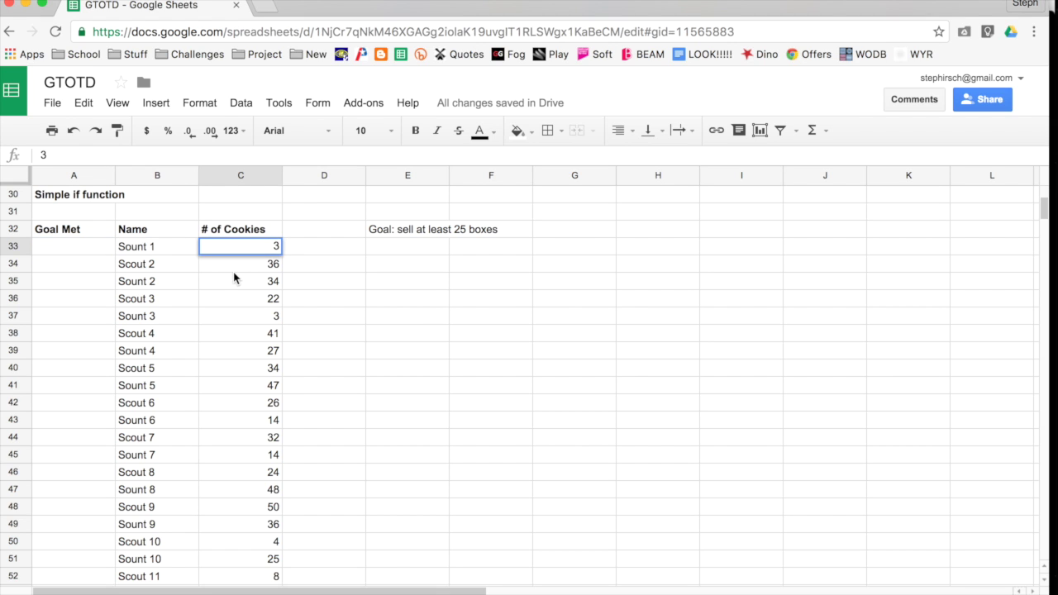
key(Down)
scroll(233, 278, down, 1)
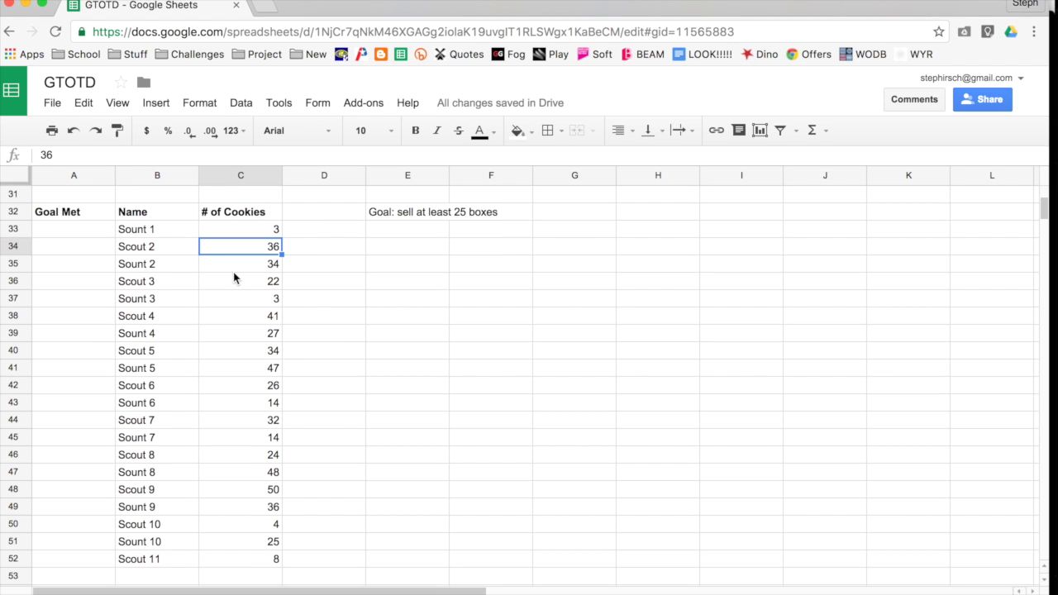
Step: Enter the formula =IF(C33>=25,"x","") in cell A33, the first row under Goal Met
click(93, 235)
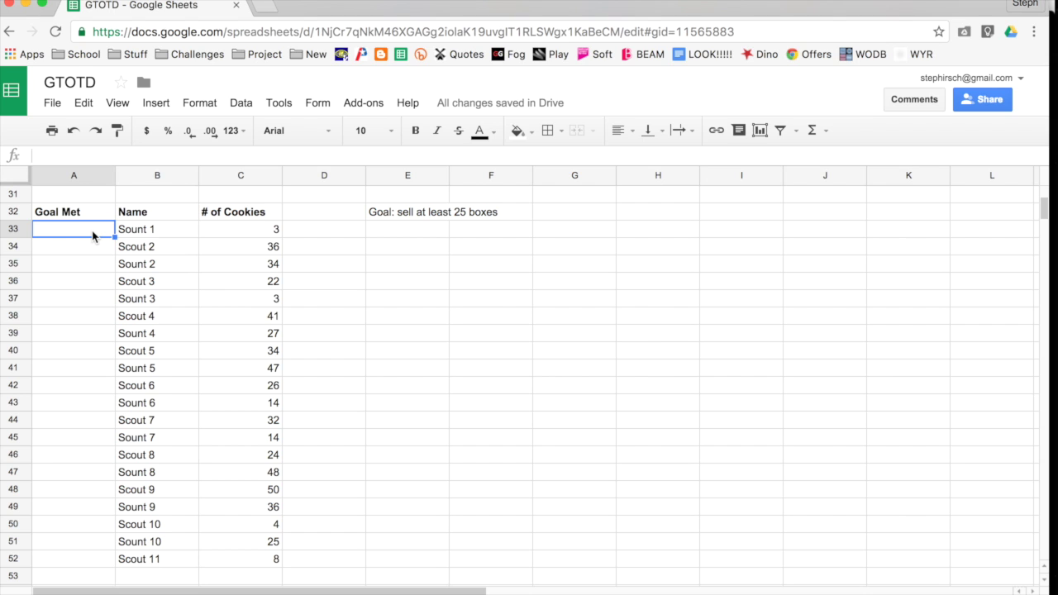
text(=if)
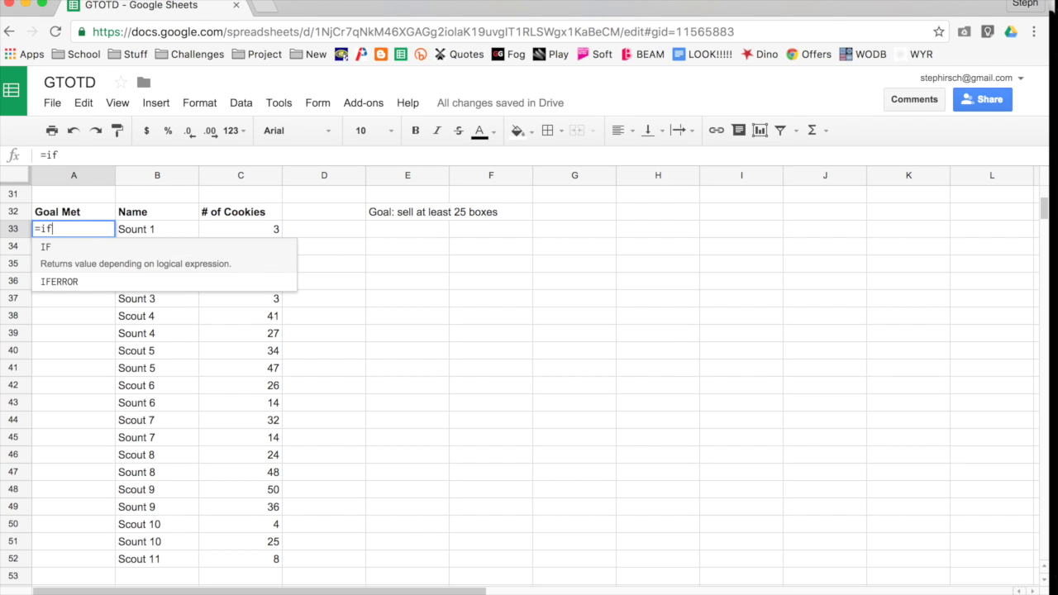
click(85, 251)
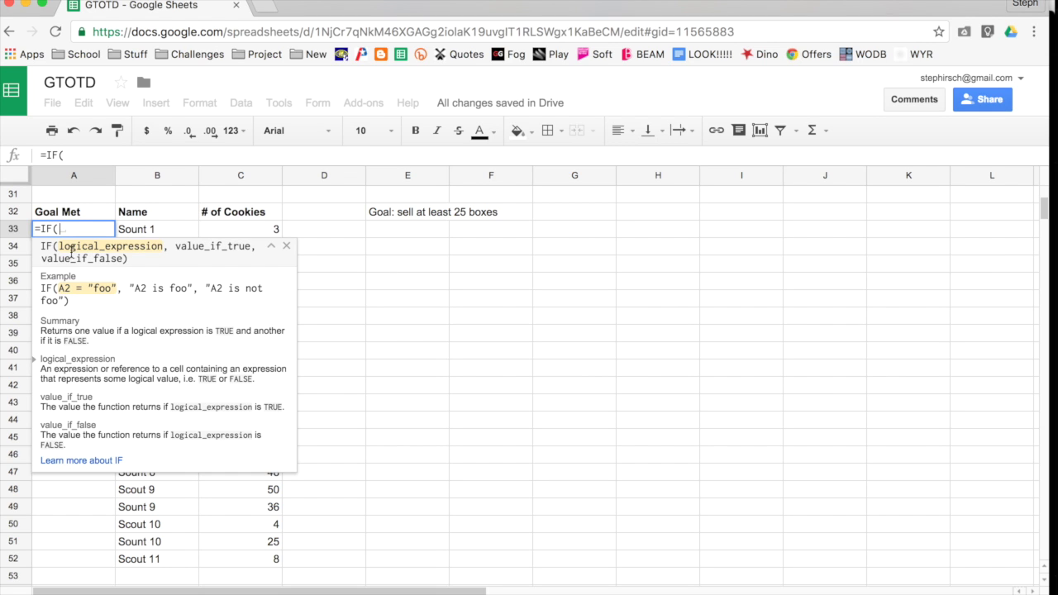
click(207, 228)
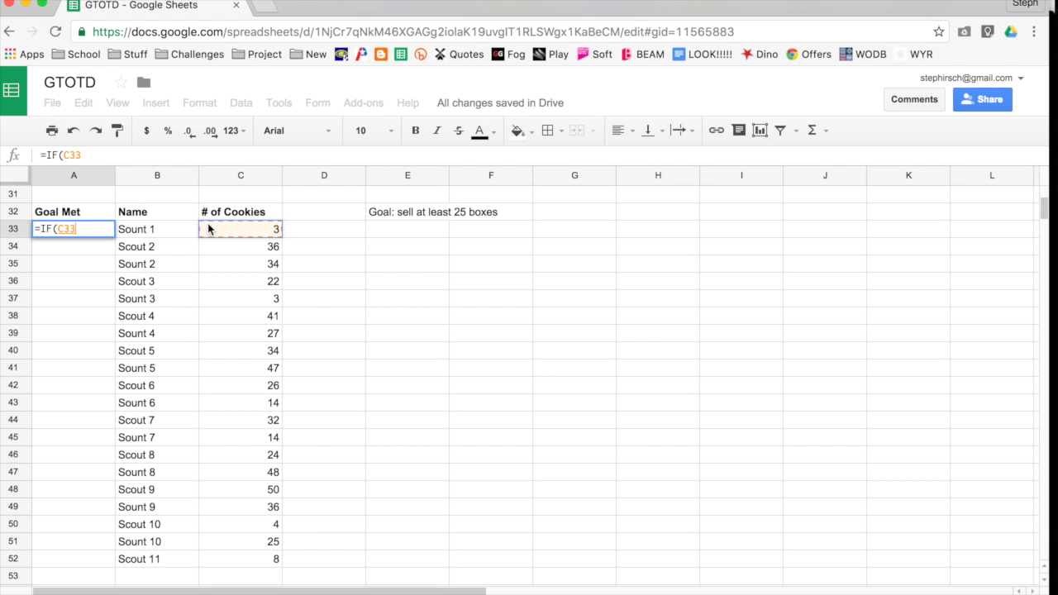
text(>)
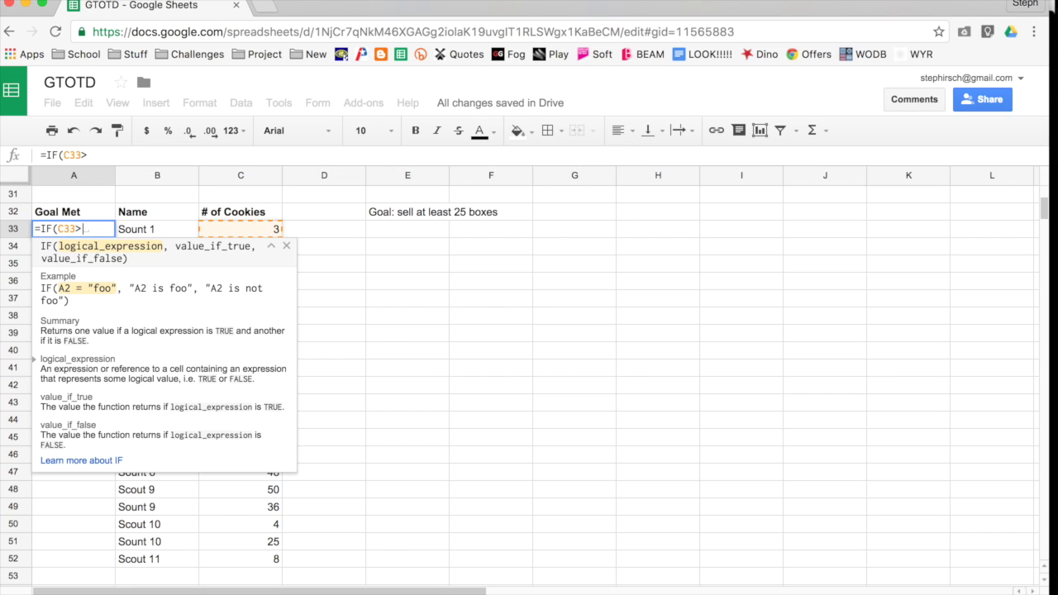
text(=25)
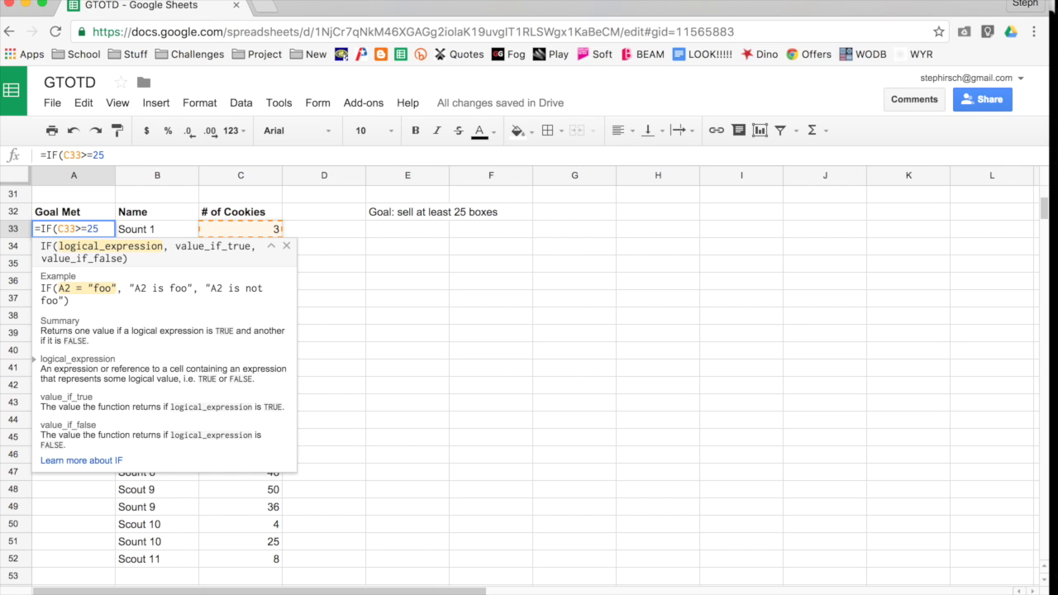
text(,)
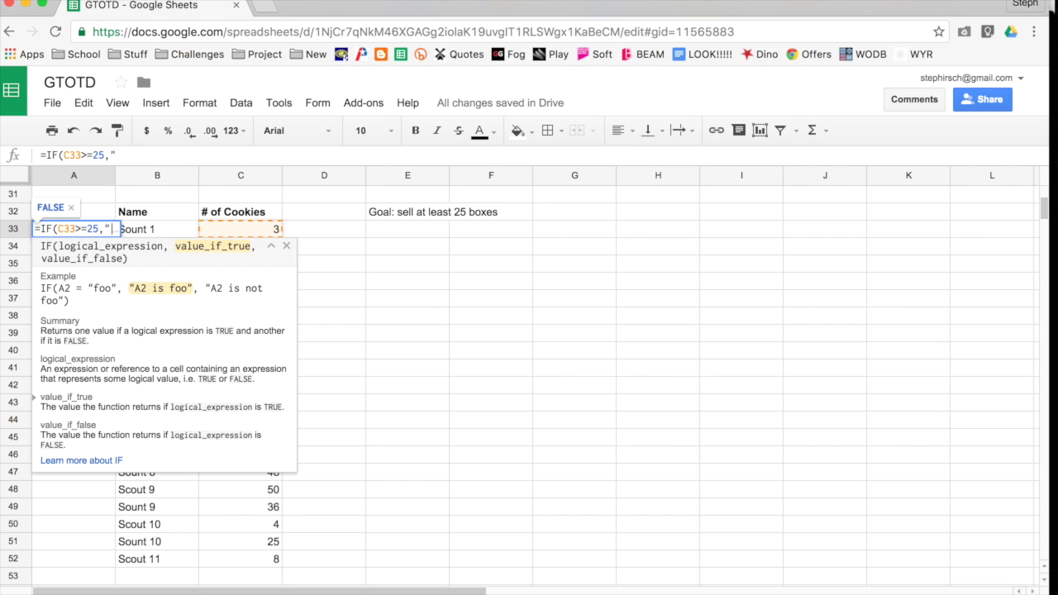
text("x")
text(,)
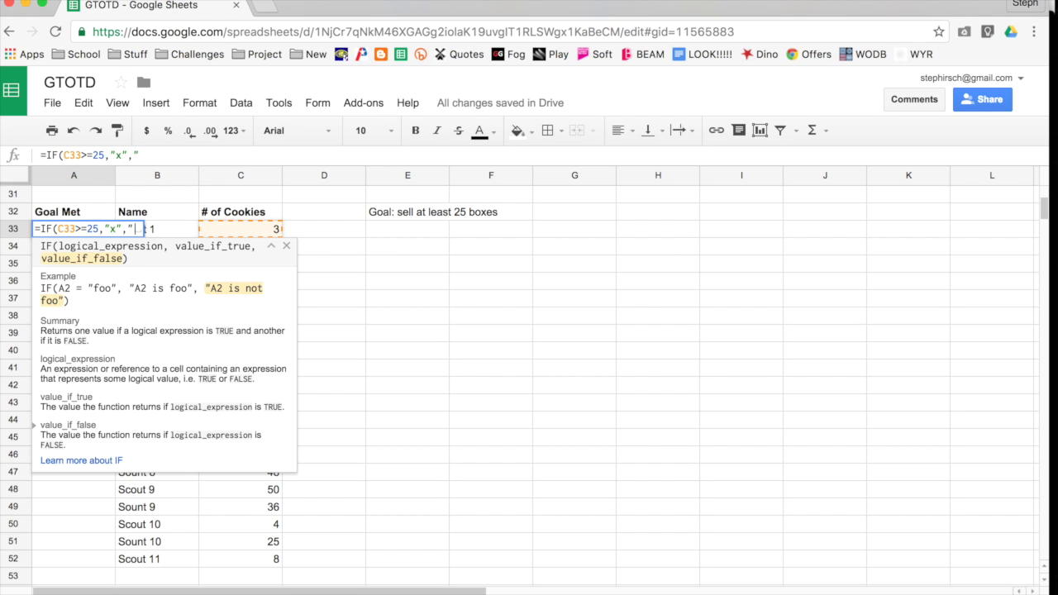
text("")
text())
key(Return)
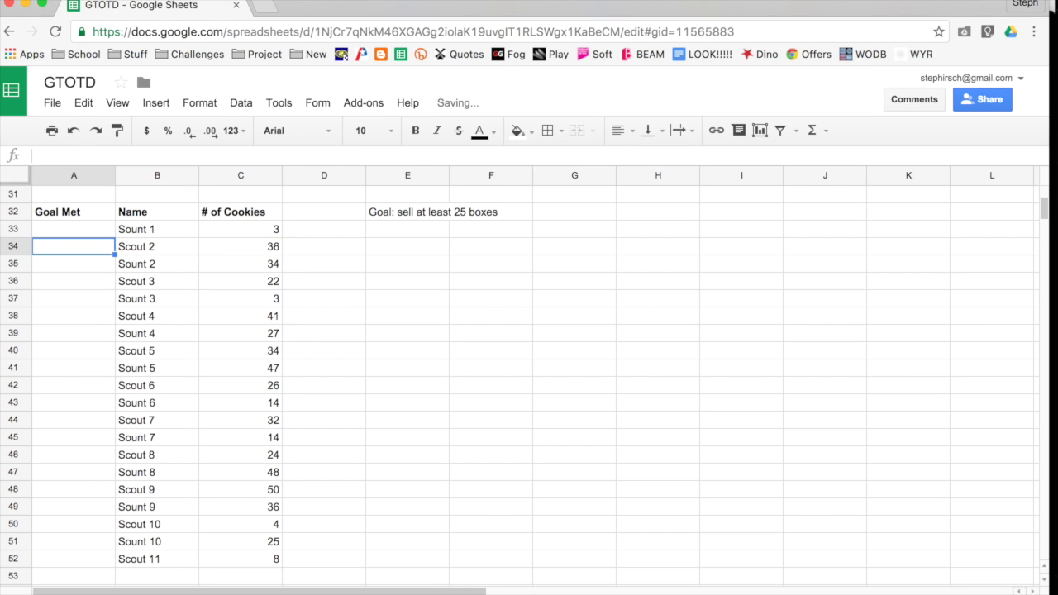
Step: Fill the IF formula from A33 down the Goal Met column to A52
click(94, 235)
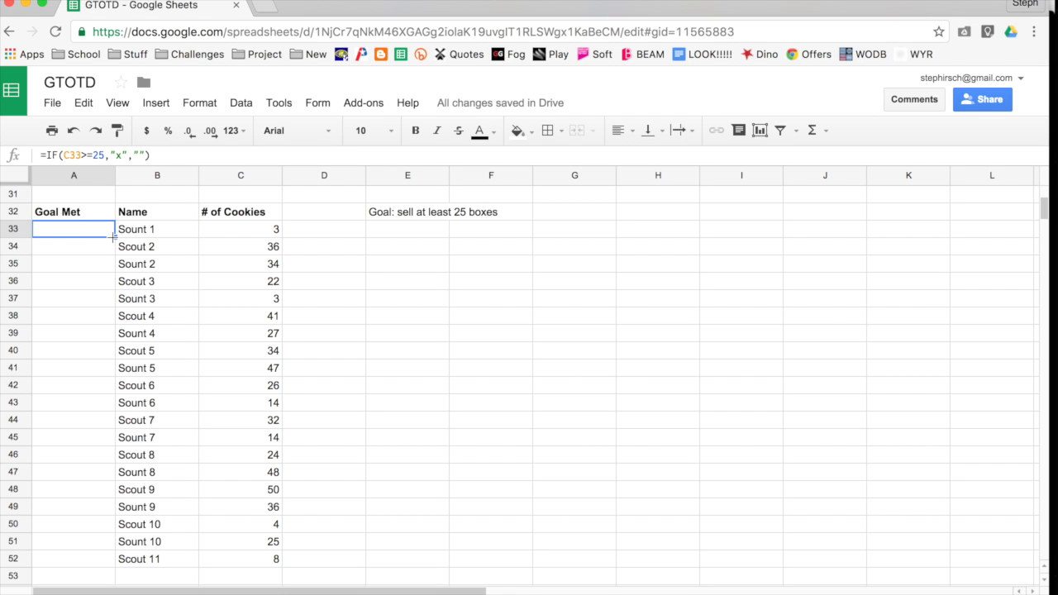
drag(114, 237, 112, 566)
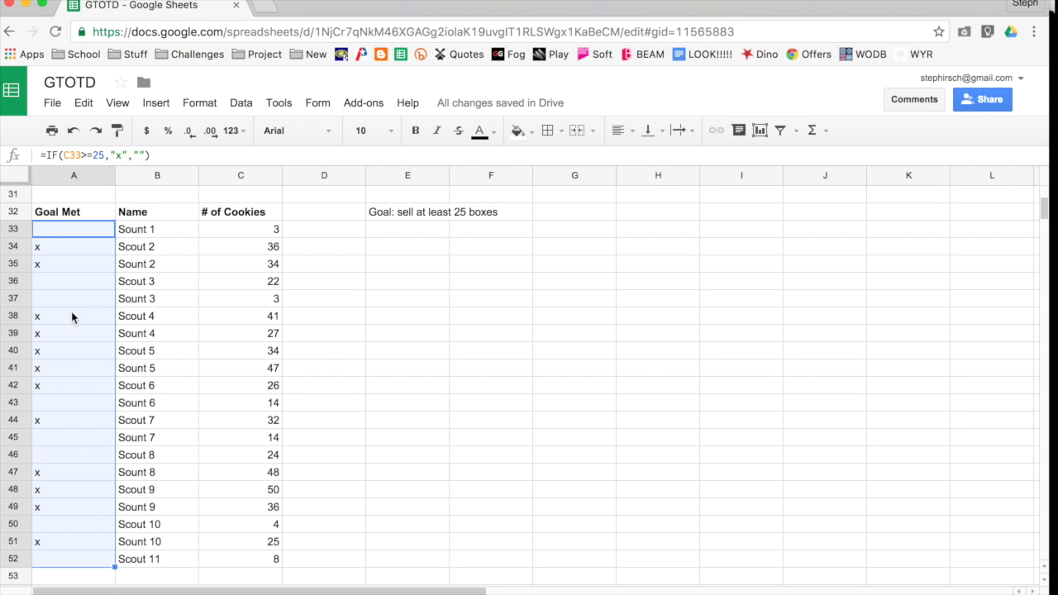
Step: Examine the copied IF formulas in the Goal Met column against the matching cookie counts, checking rows 34 to 44
click(42, 245)
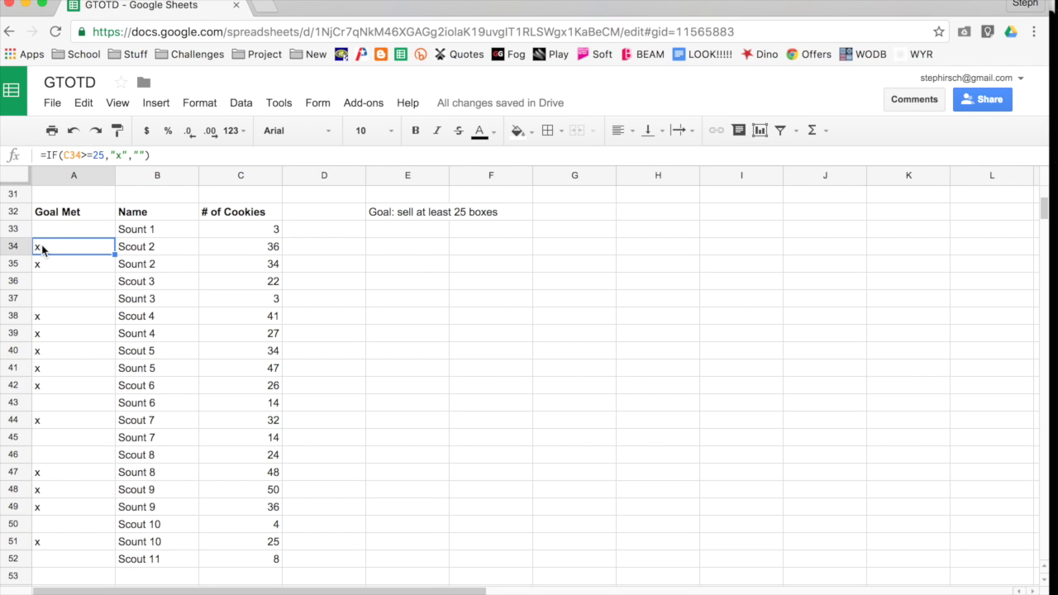
click(250, 253)
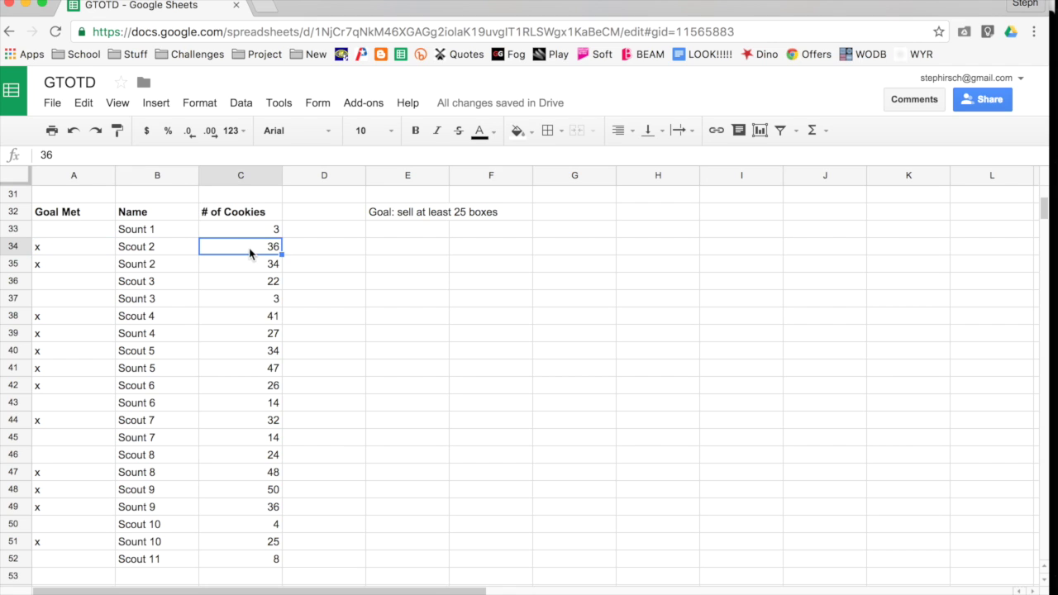
click(91, 250)
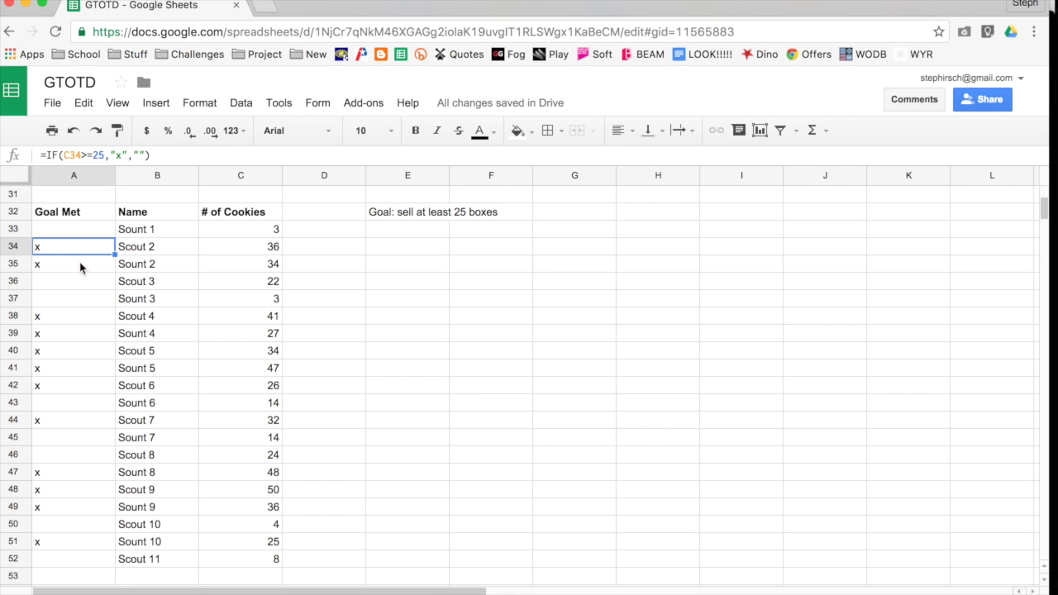
click(80, 266)
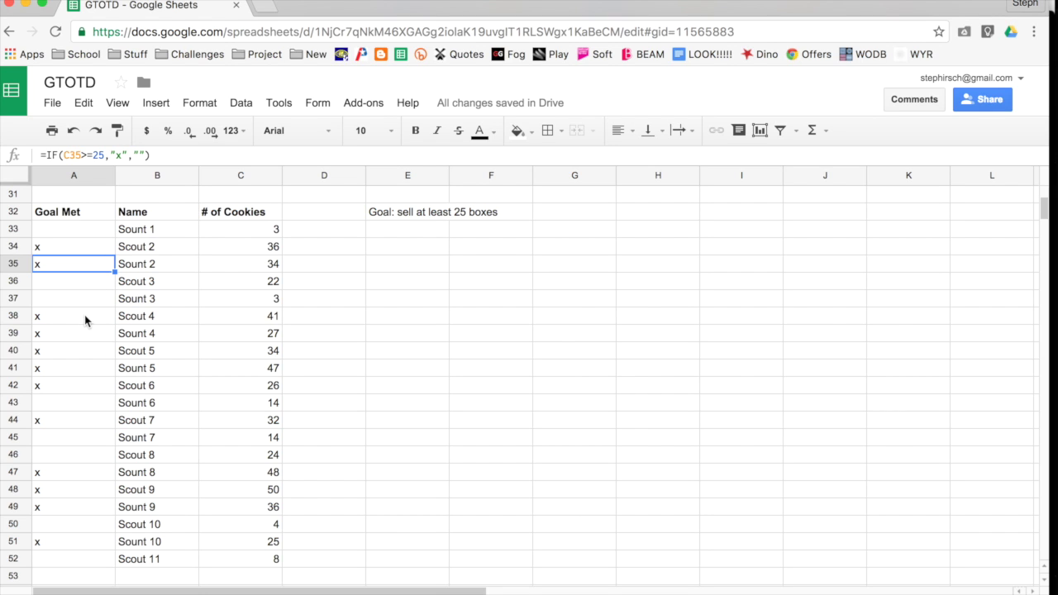
click(60, 351)
click(58, 374)
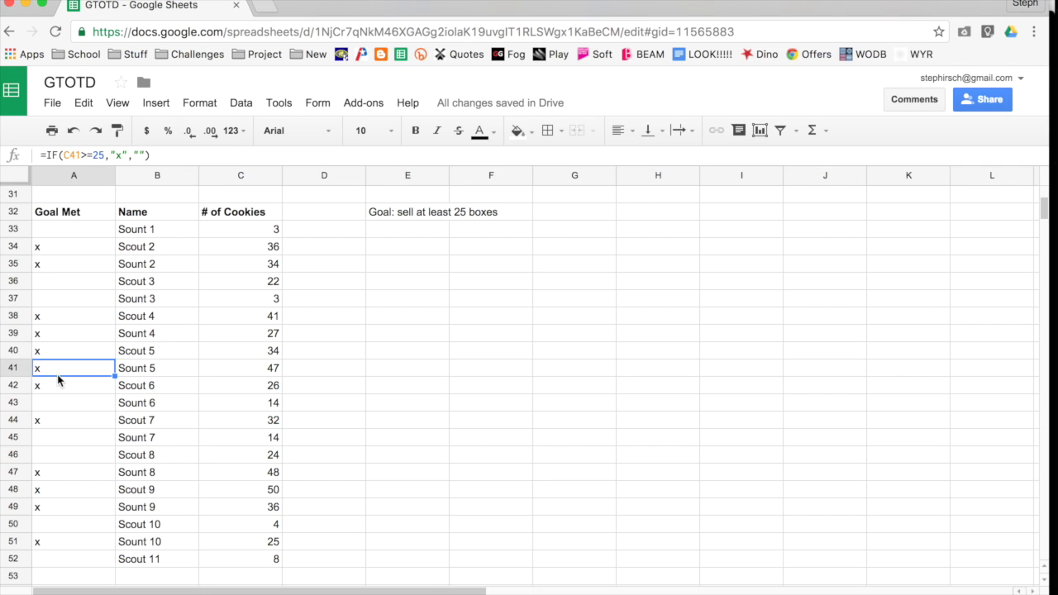
click(52, 405)
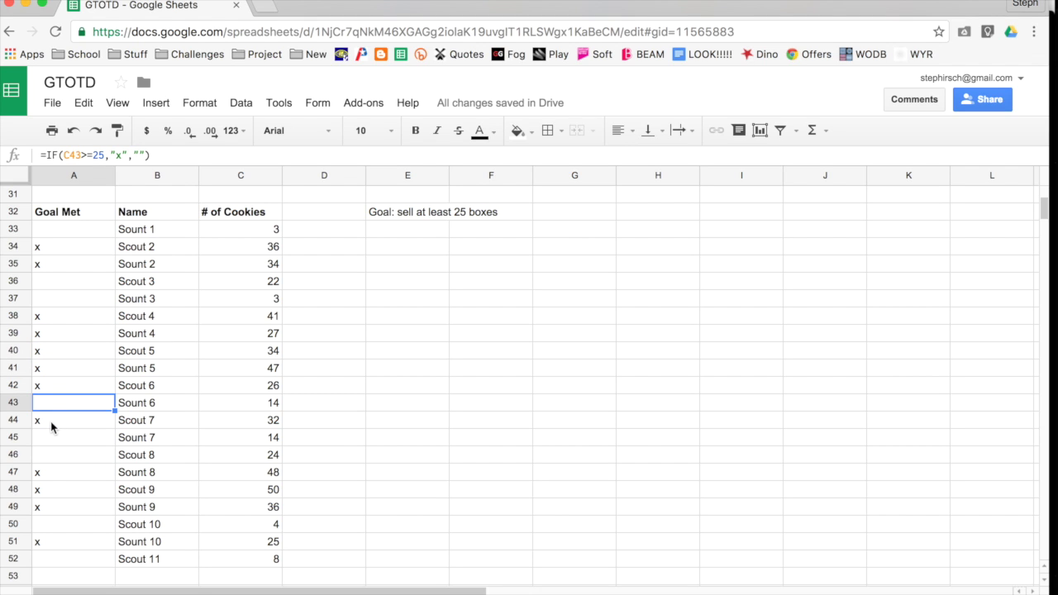
click(51, 424)
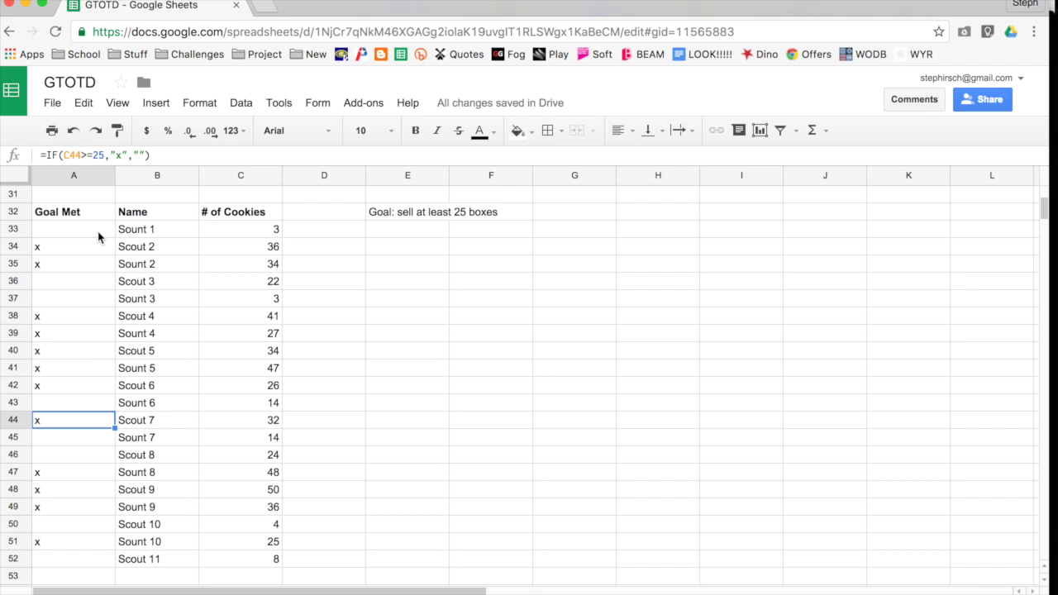
scroll(98, 238, down, 15)
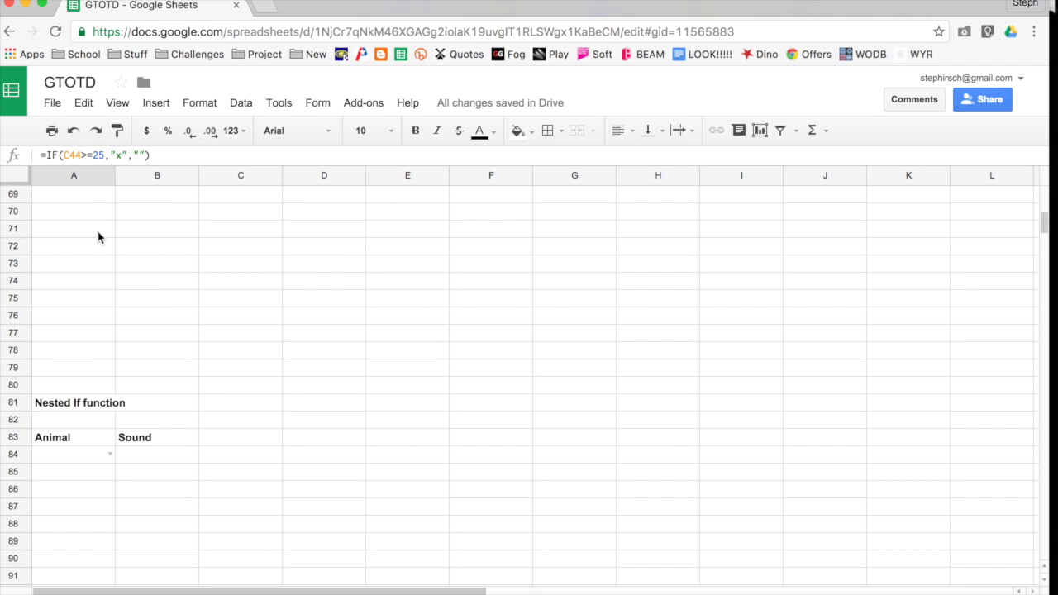
scroll(98, 237, down, 3)
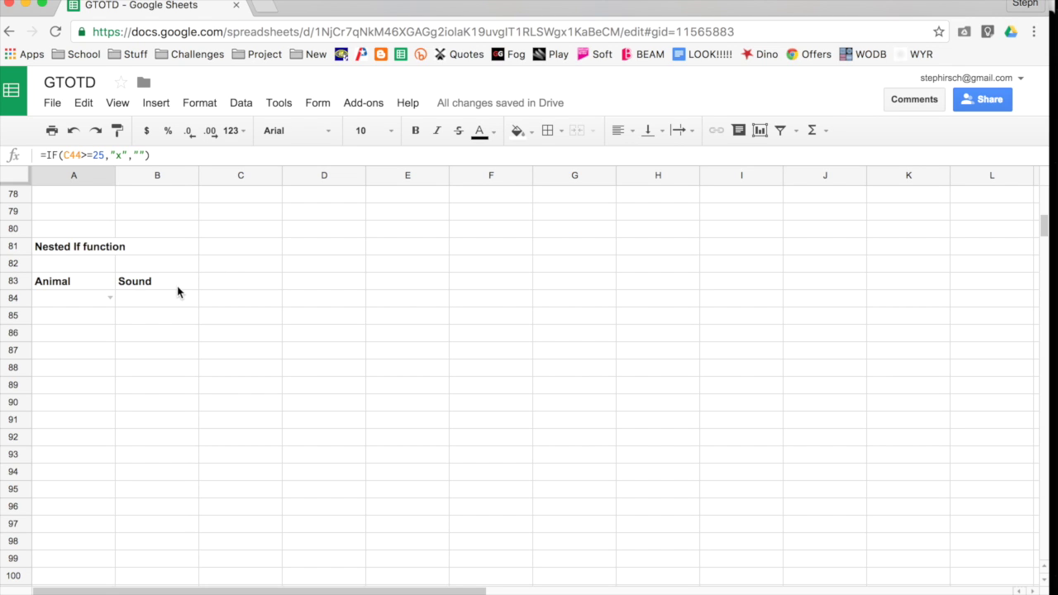
click(228, 252)
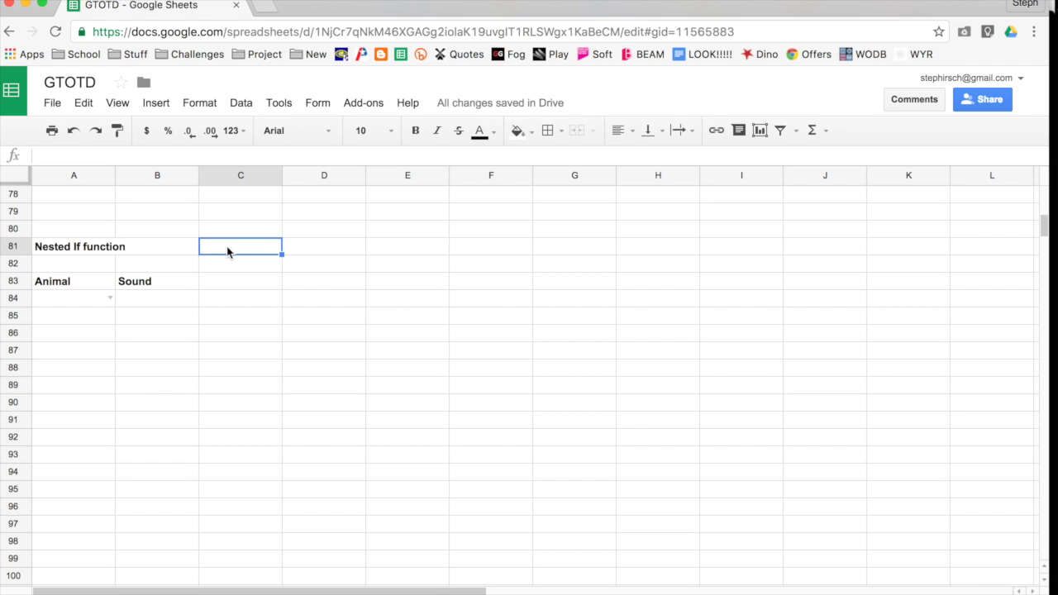
text(if)
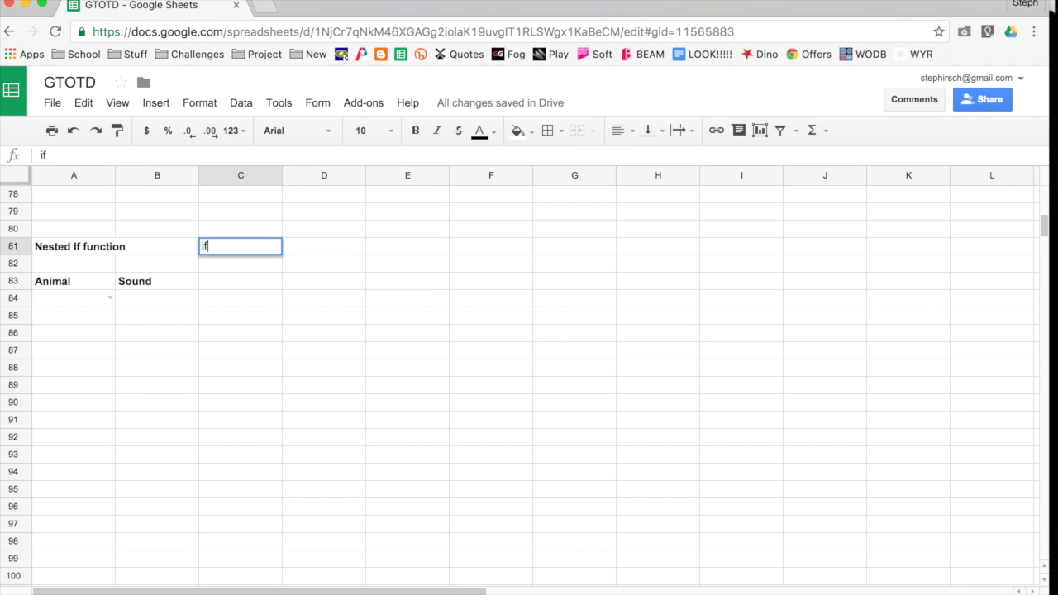
text((if()
key(BackSpace)
key(BackSpace)
key(BackSpace)
key(BackSpace)
key(BackSpace)
key(BackSpace)
click(239, 263)
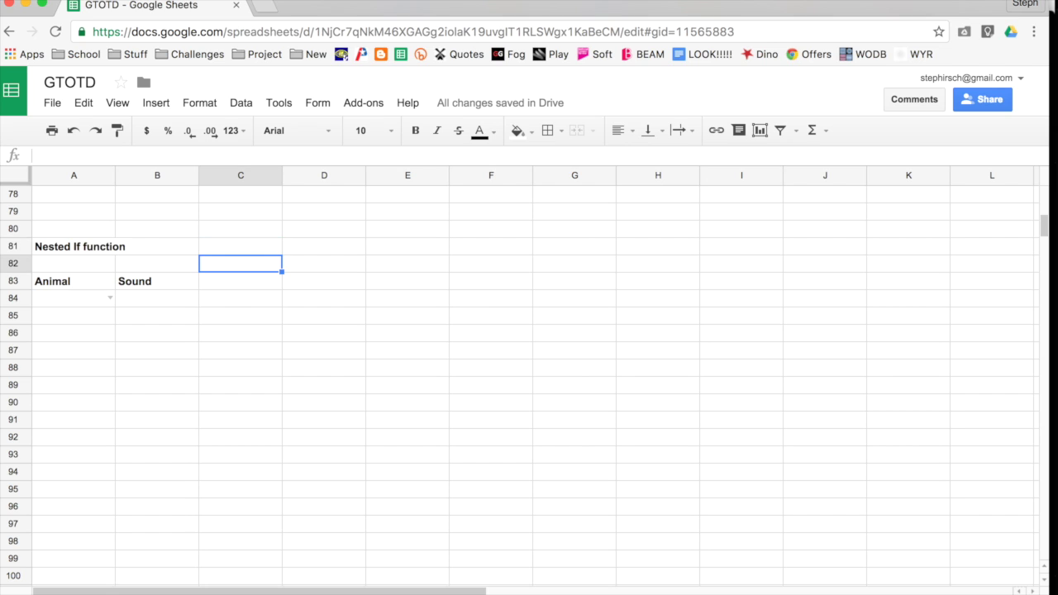
Step: Check the animal choices offered in A84 and list cat, dog, cow, rabbit and duck in cells C84 to C88
click(108, 298)
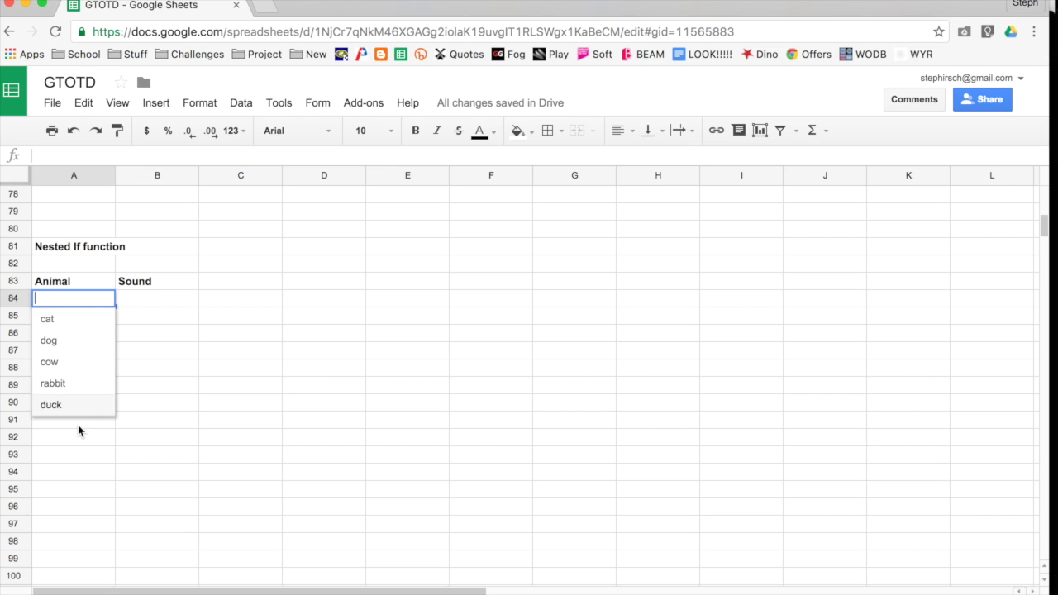
click(261, 293)
text(cat)
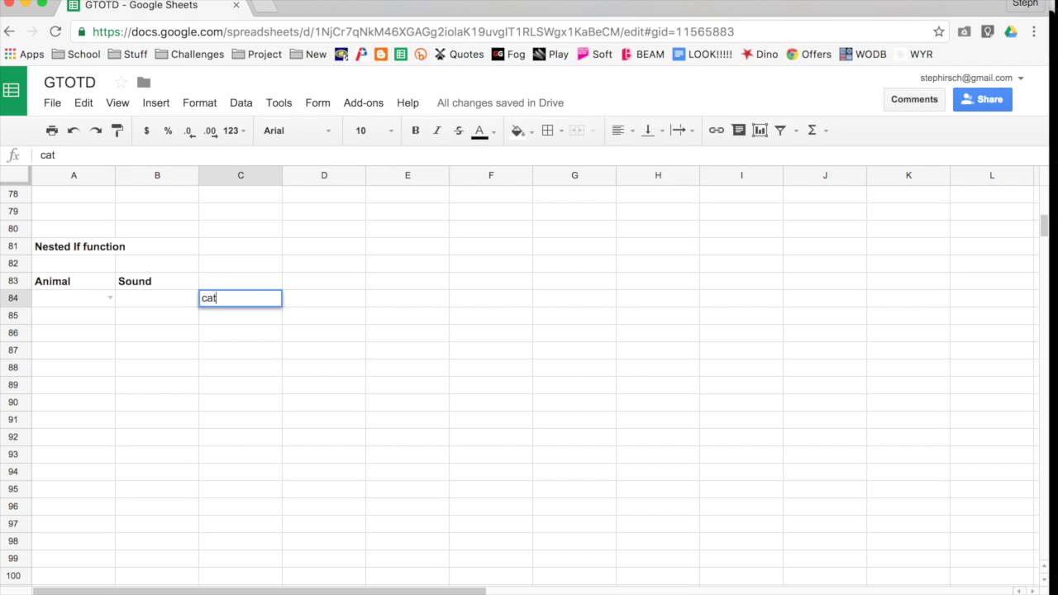
key(Return)
text(dog)
key(Return)
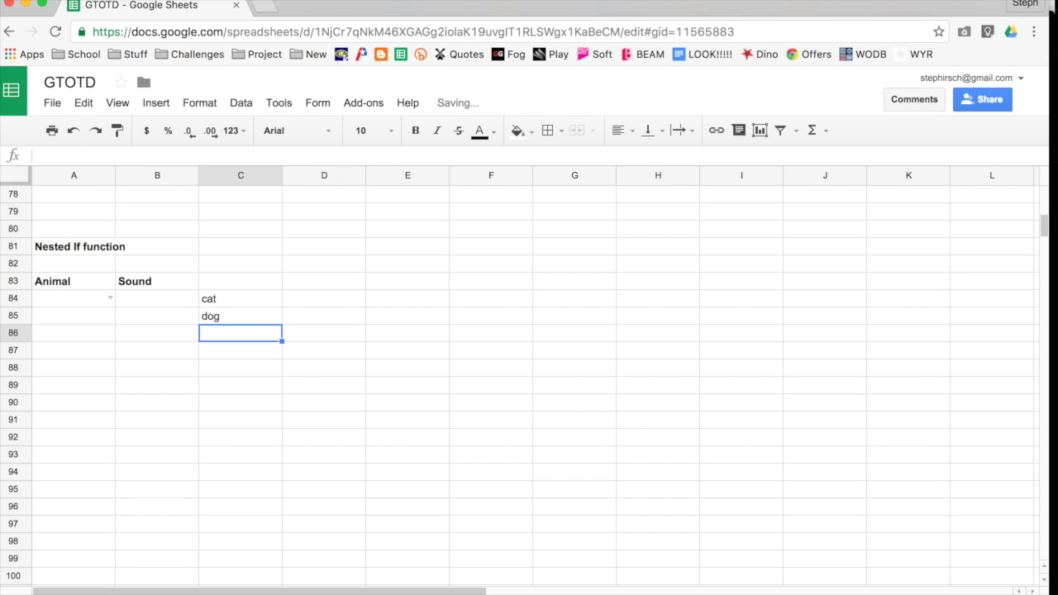
text(cow)
key(Return)
text(rabbit)
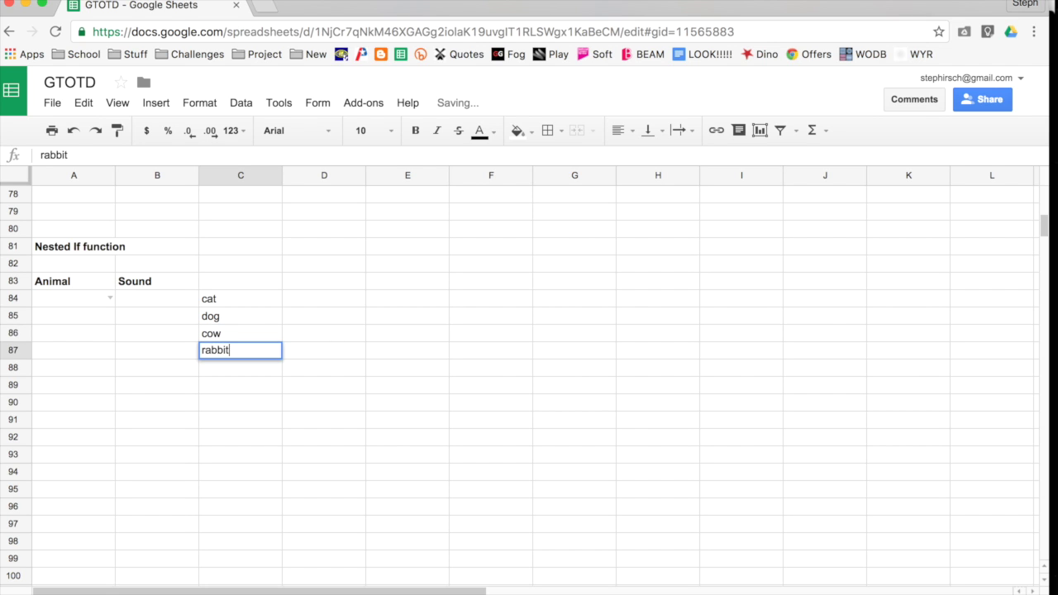
key(Return)
text(duck)
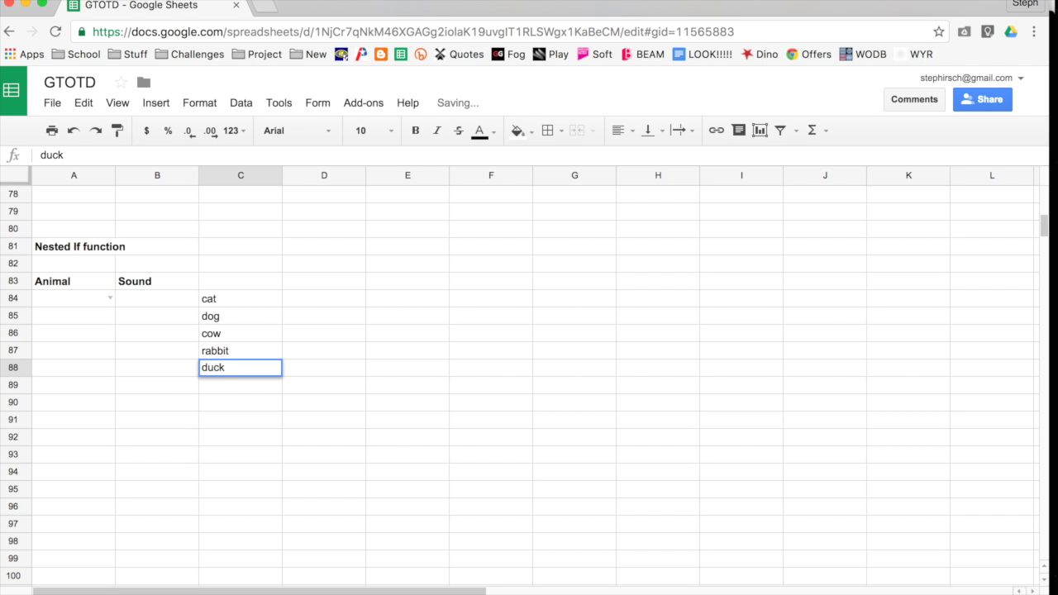
key(Return)
Step: Enter the sounds meow, arf and moo in D84 to D86 and quack in D88, leaving the rabbit's cell blank
key(Up)
key(Up)
key(Up)
key(Up)
key(Up)
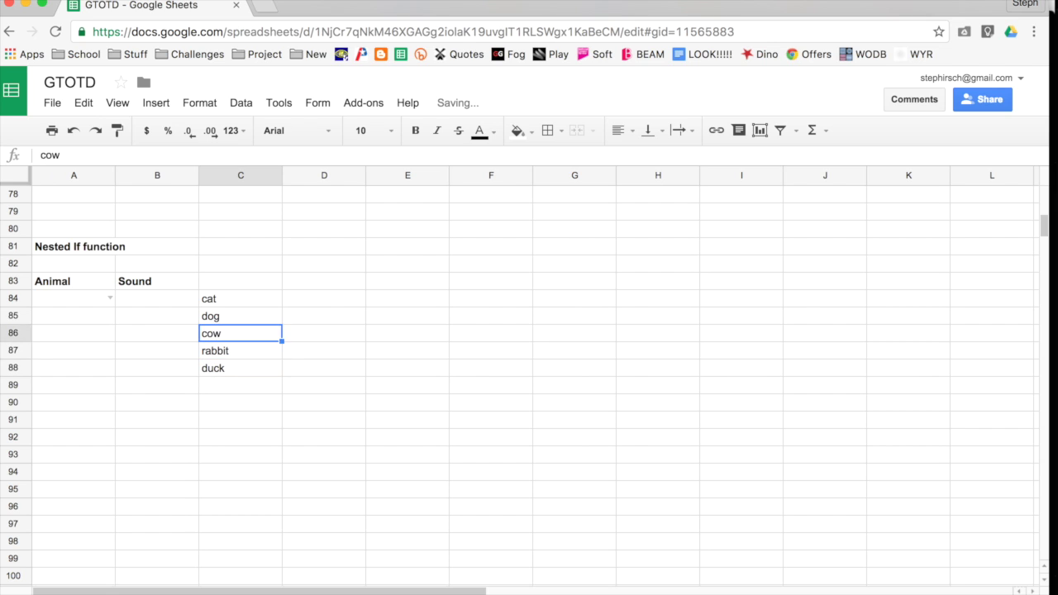
key(Right)
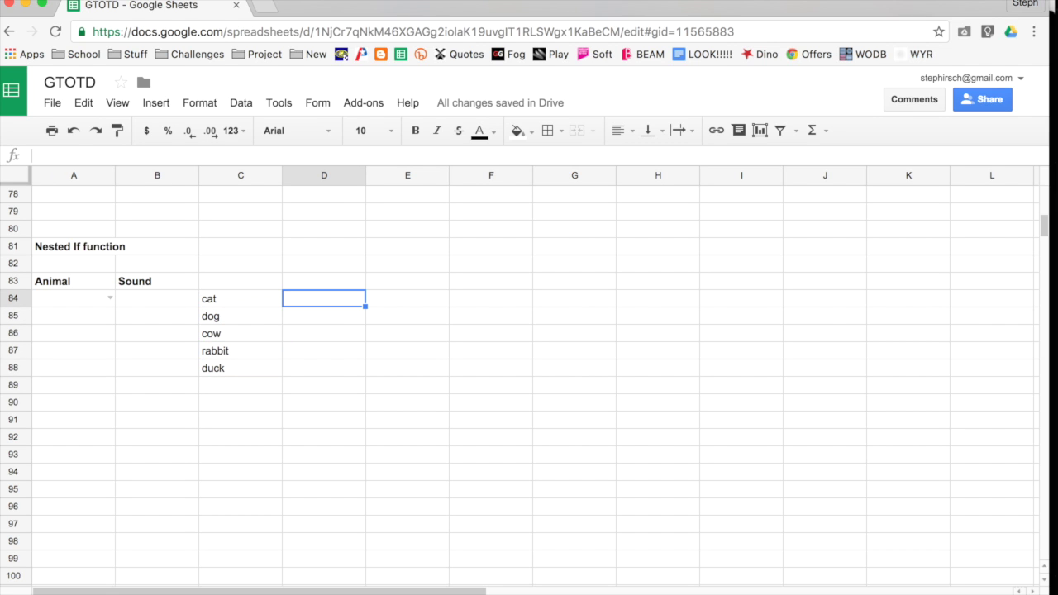
text(meow)
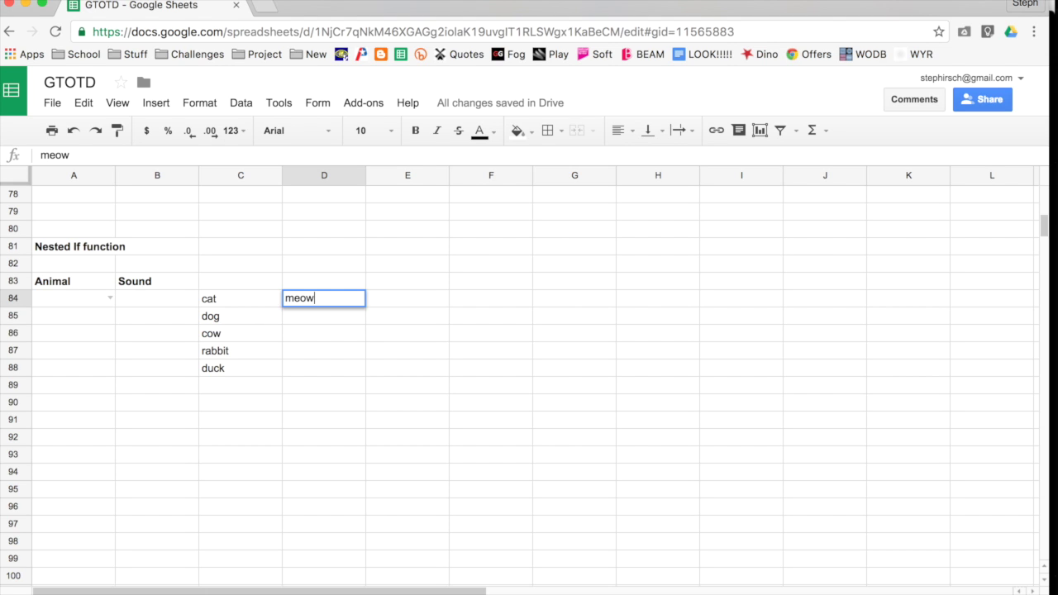
key(Return)
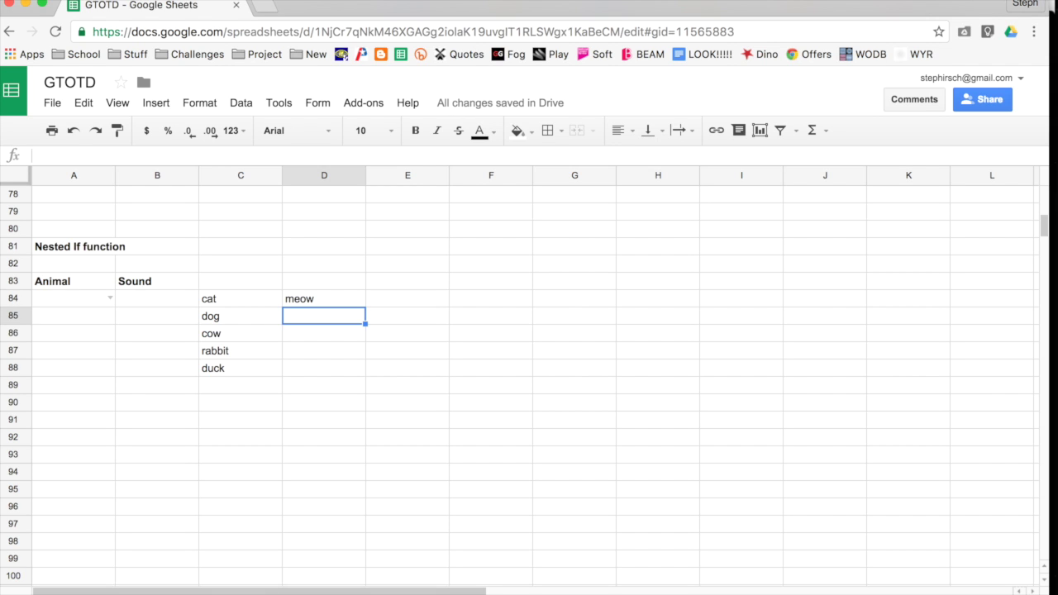
text(arf)
key(Return)
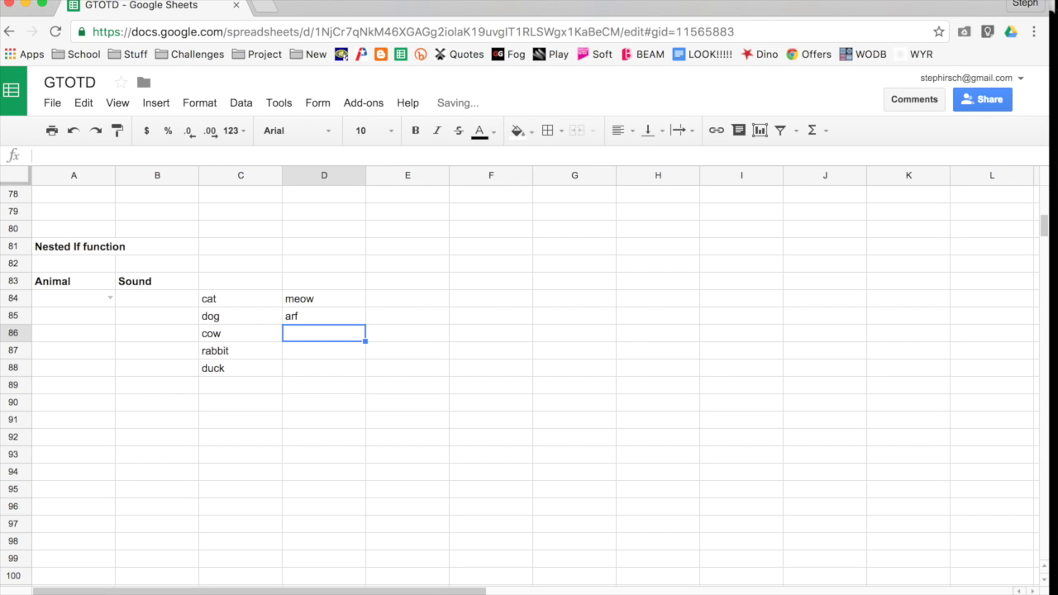
text(moo)
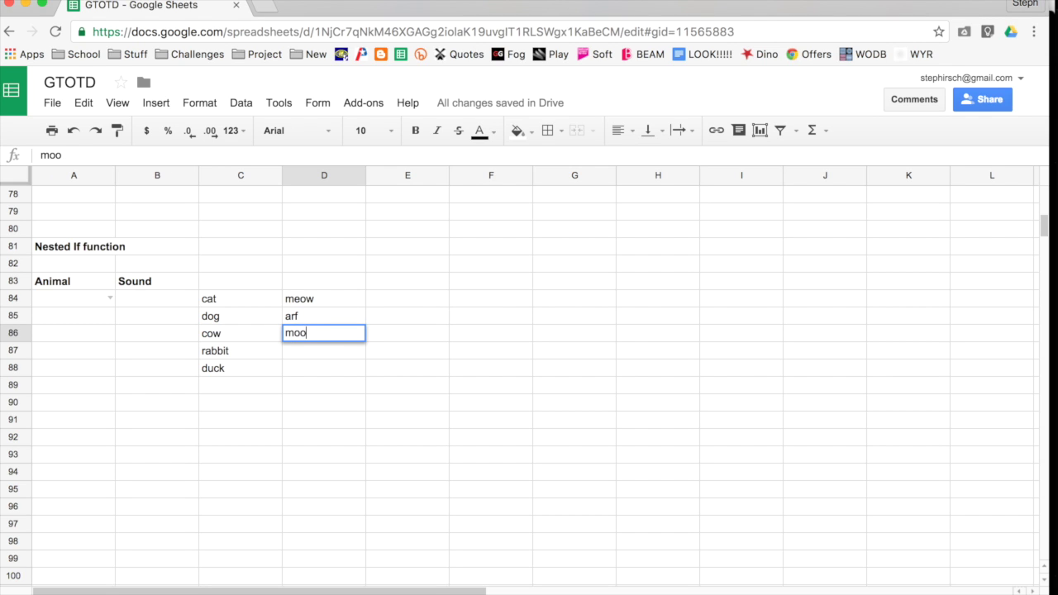
key(Return)
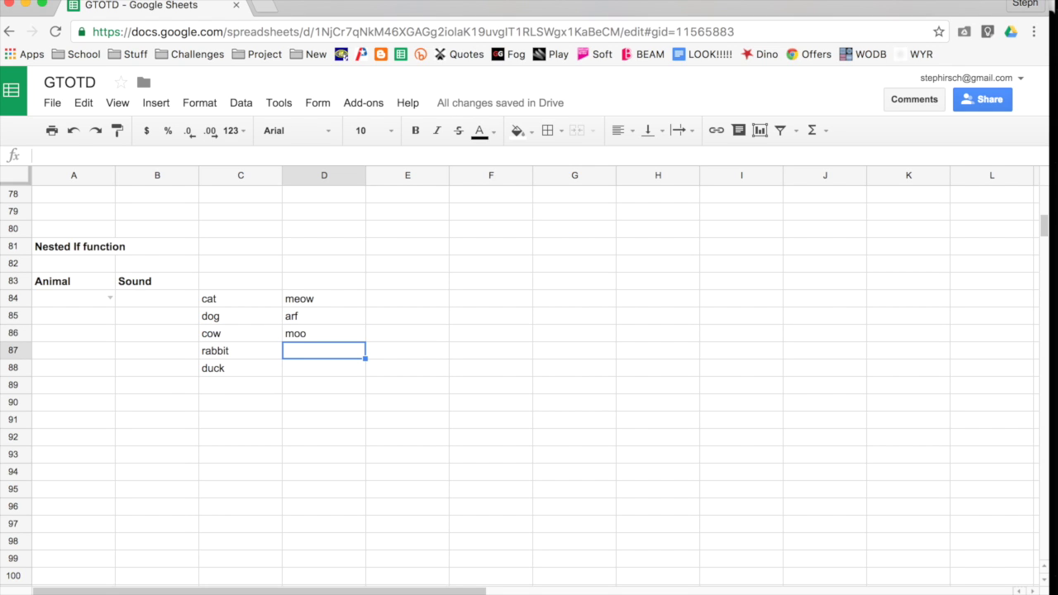
click(323, 368)
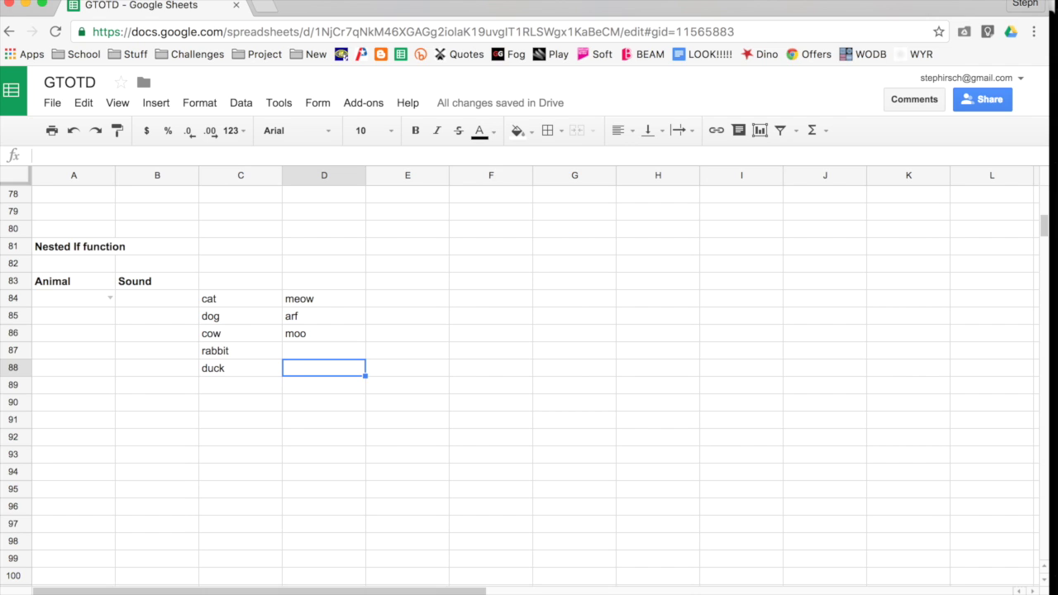
text(quack)
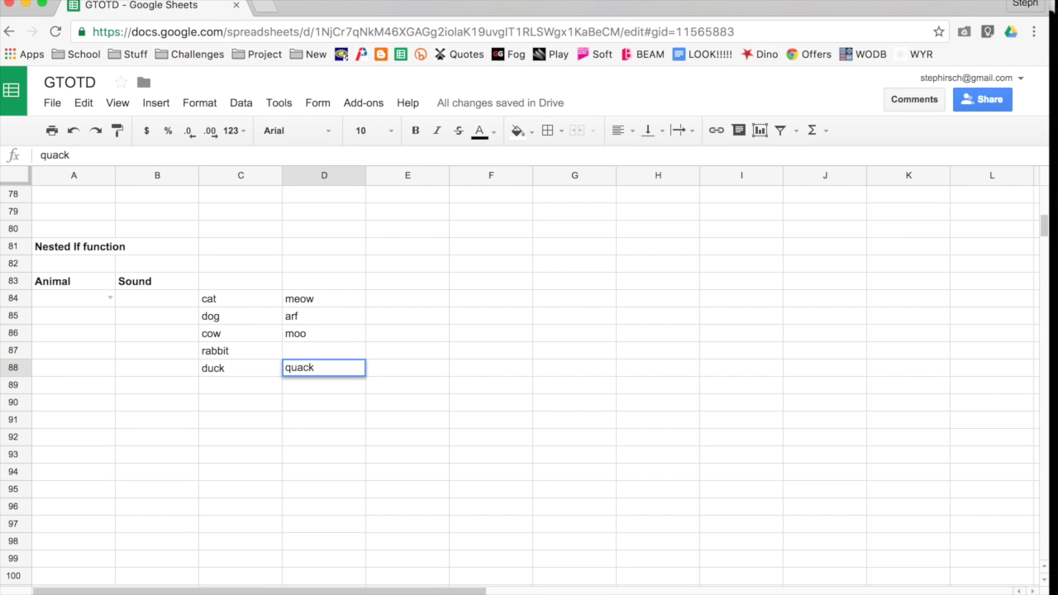
key(Return)
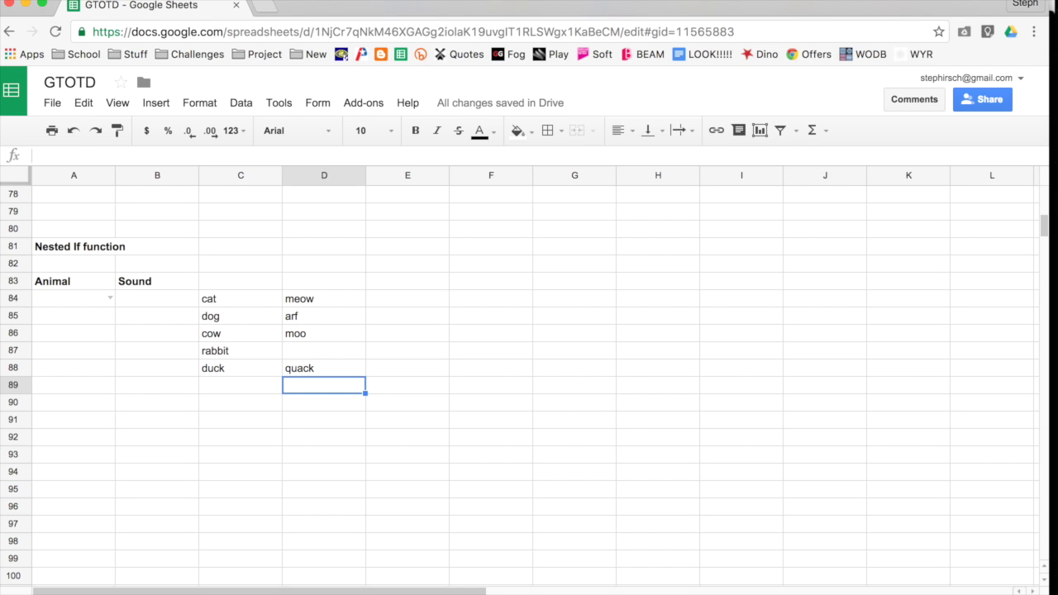
click(234, 301)
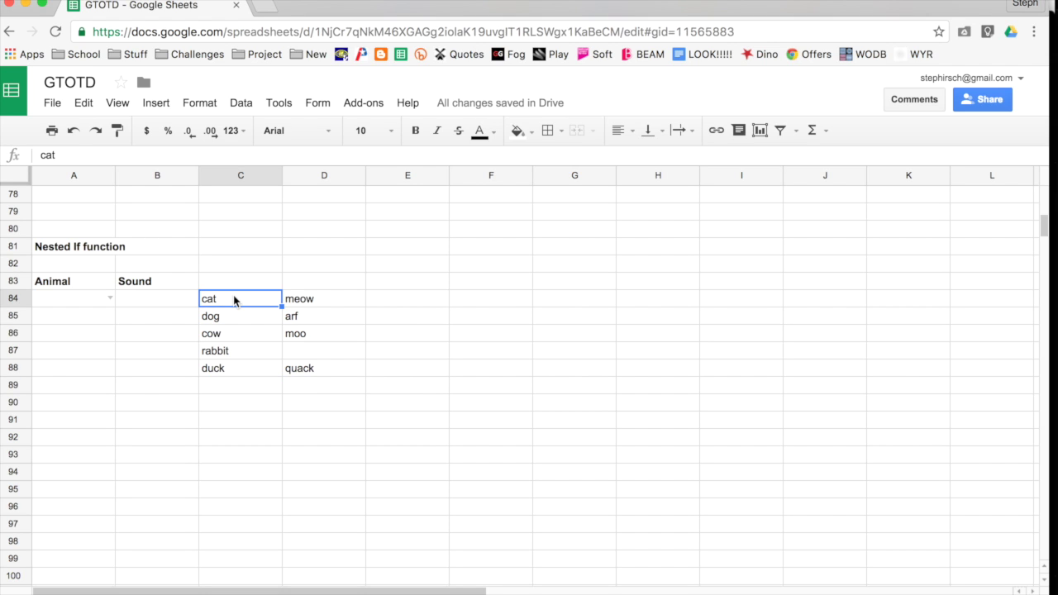
click(315, 300)
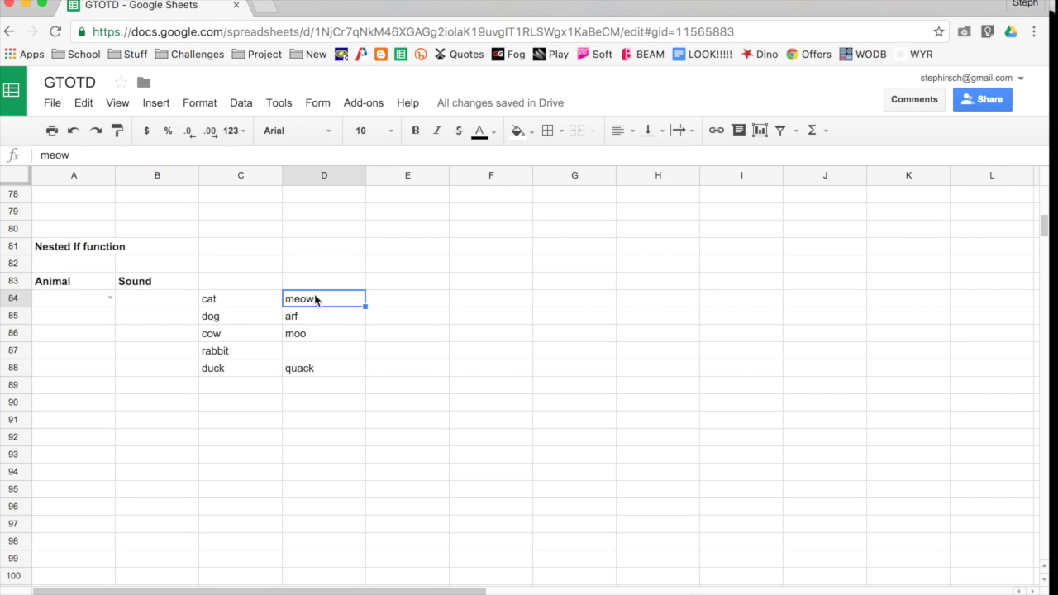
click(256, 320)
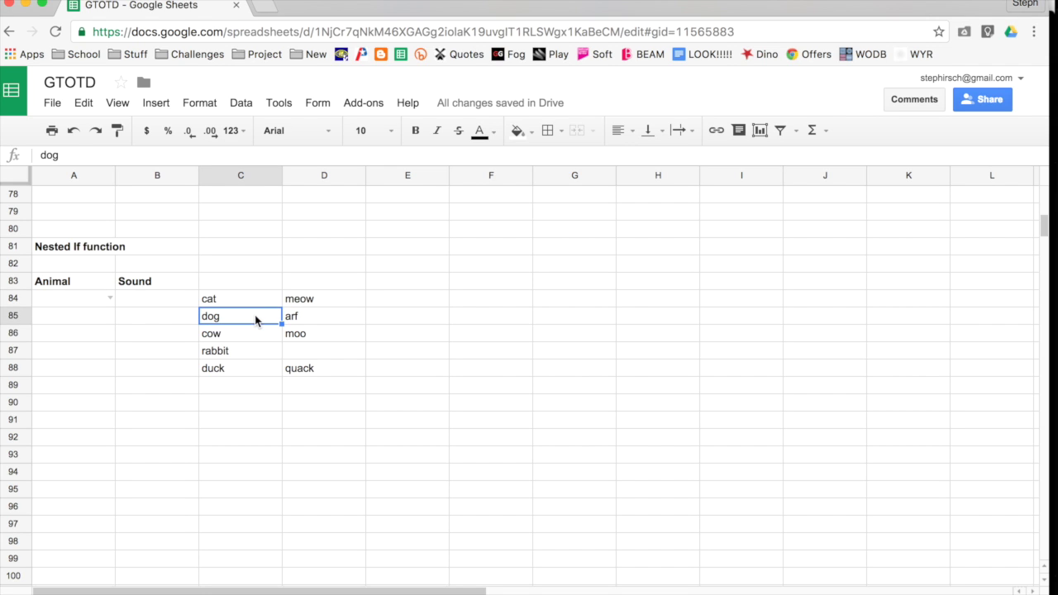
click(304, 320)
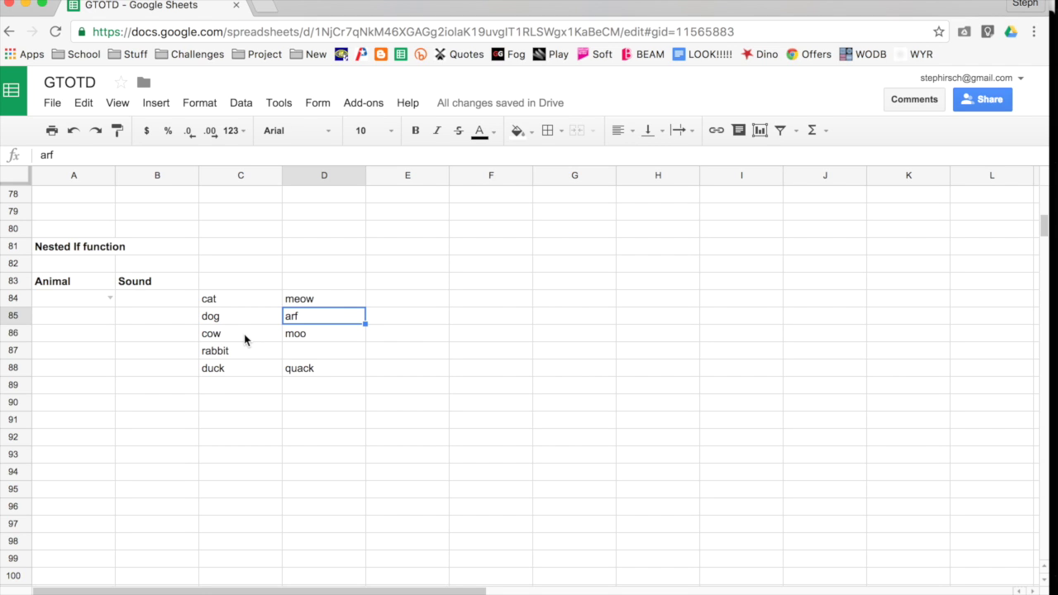
Step: Start an IF formula in B84 that tests whether A84 equals "cat" and returns "meow" when true
click(177, 303)
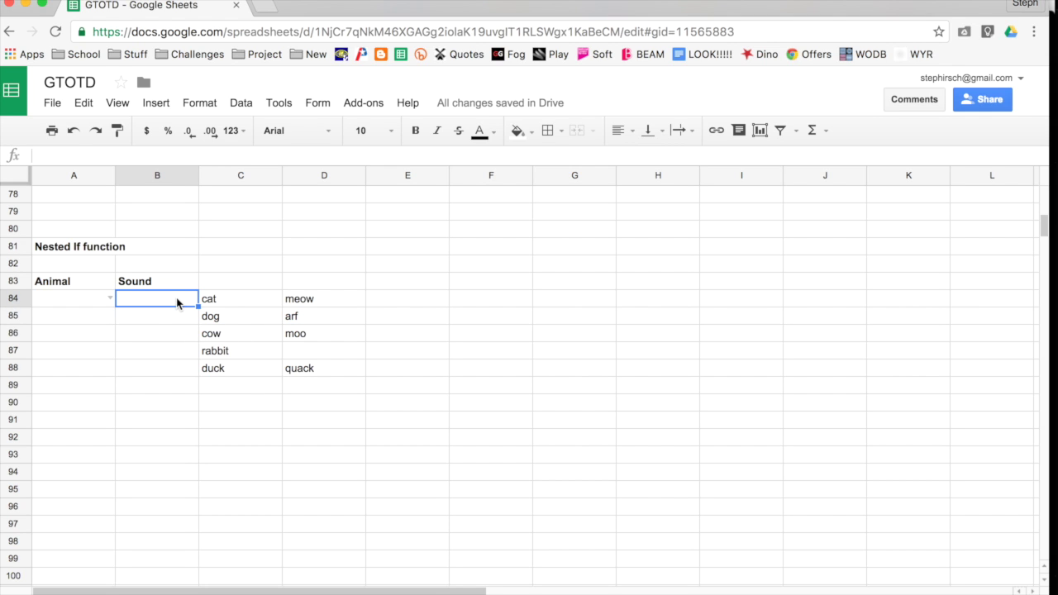
text(=if()
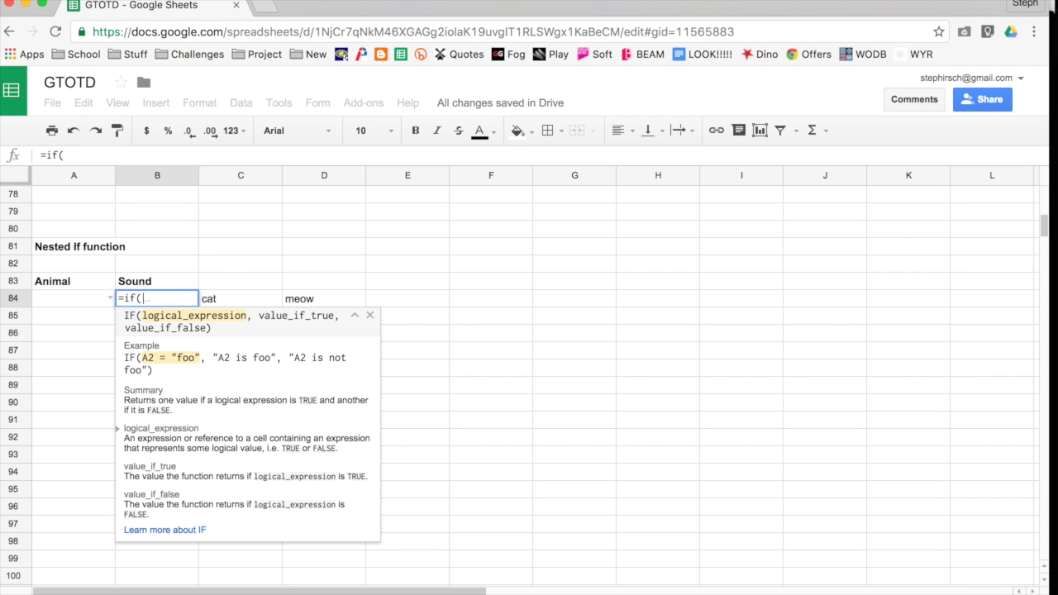
click(71, 303)
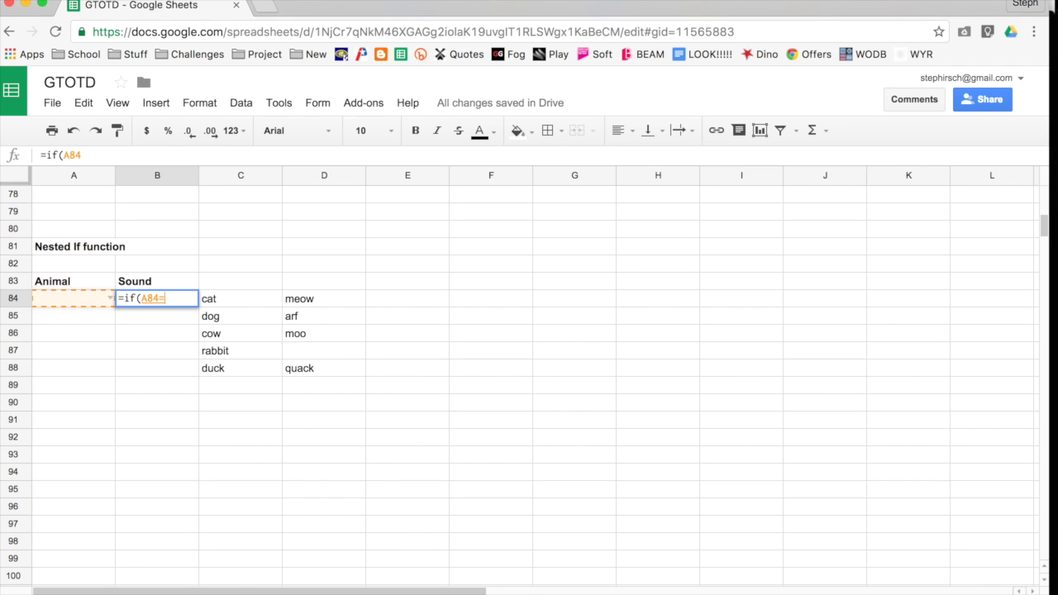
text(="cat")
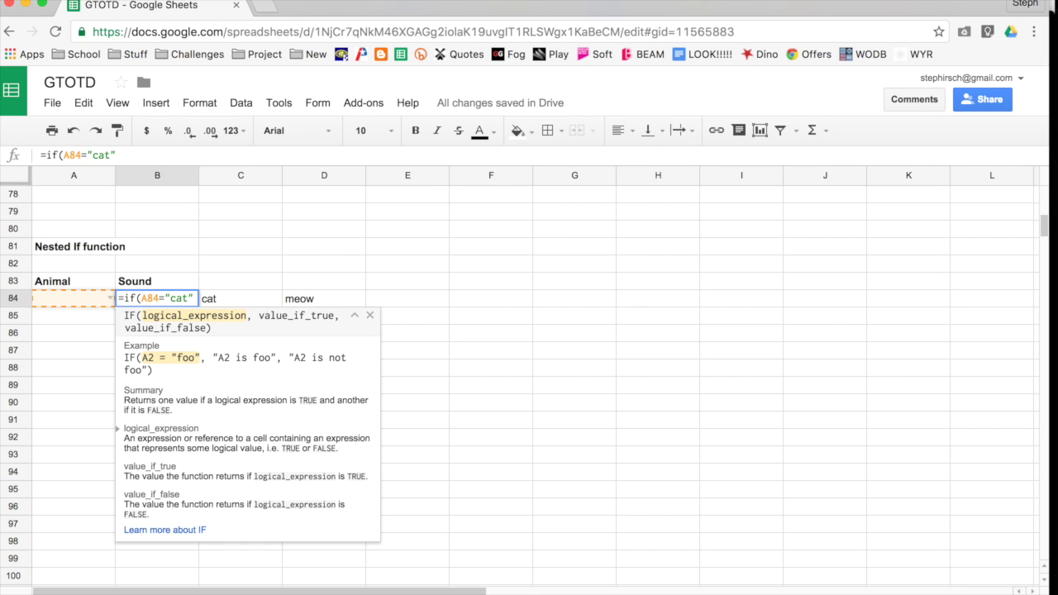
text(,)
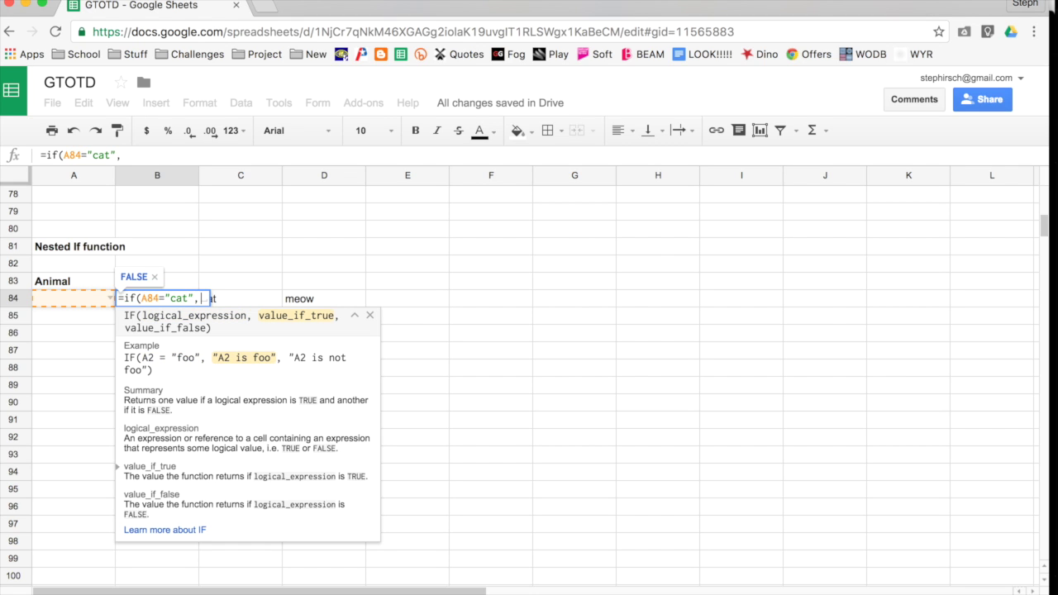
text("meow)
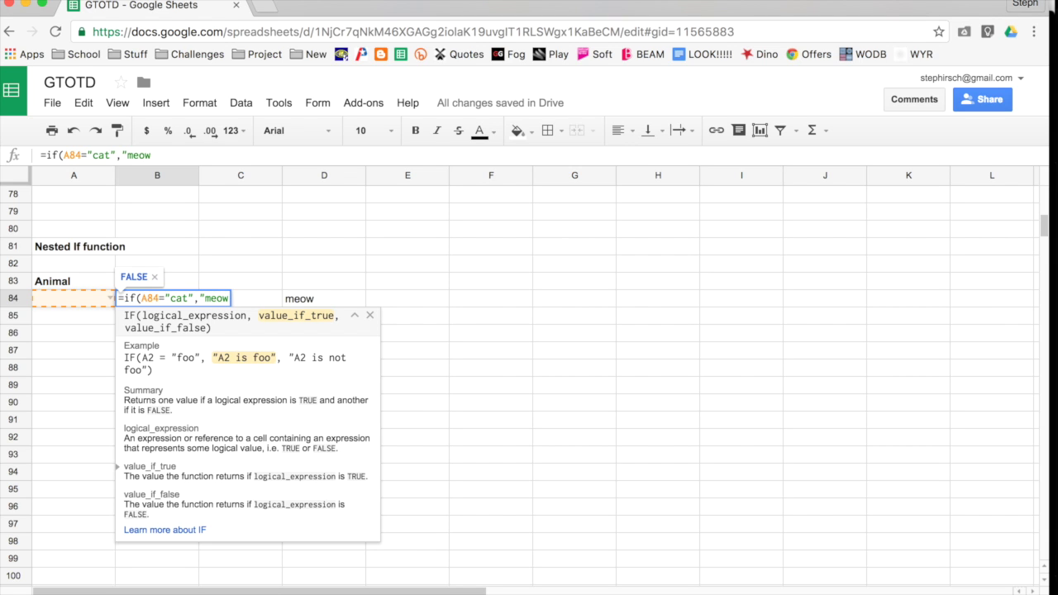
text(",)
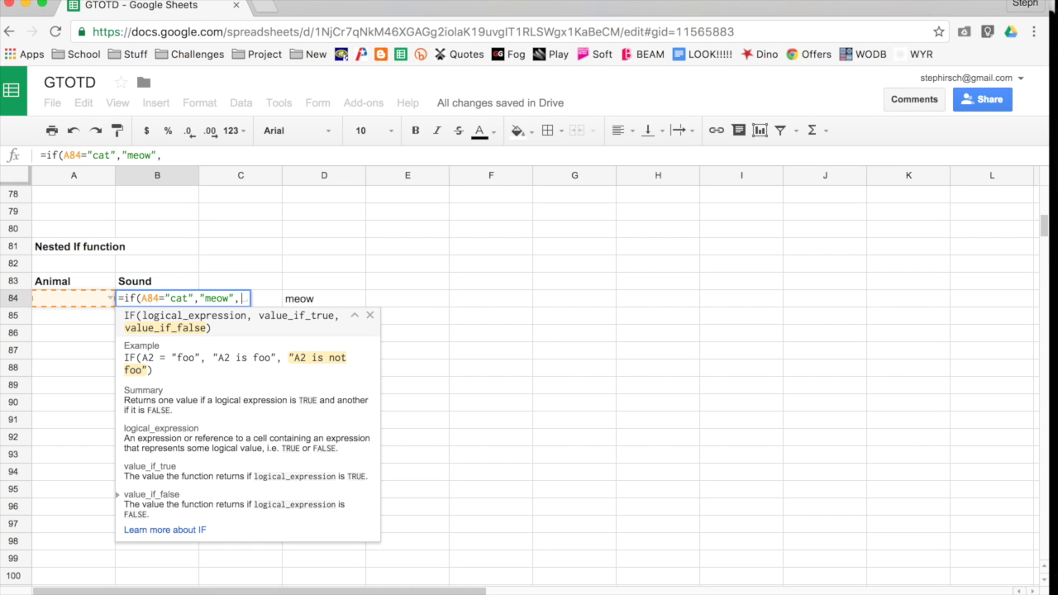
Step: Nest a second IF as the false value in B84, returning "arf" when A84 equals "dog"
text(if)
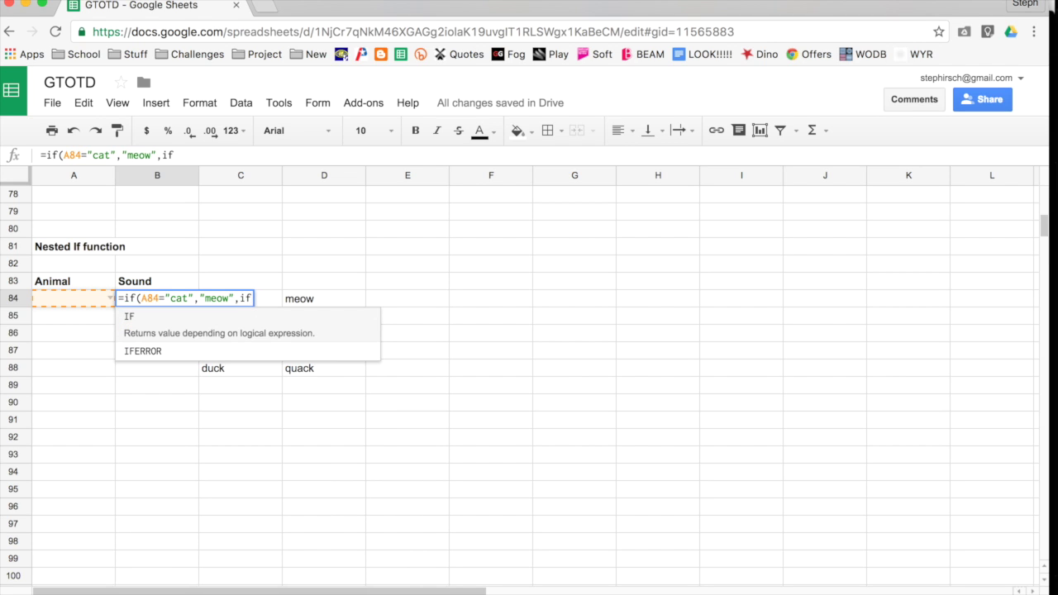
text(()
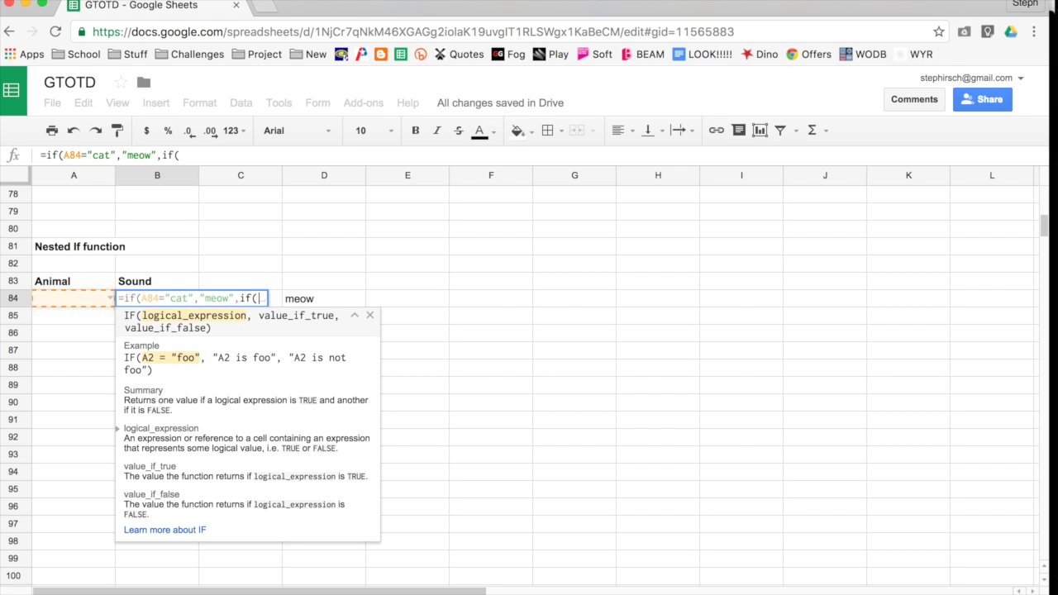
click(60, 298)
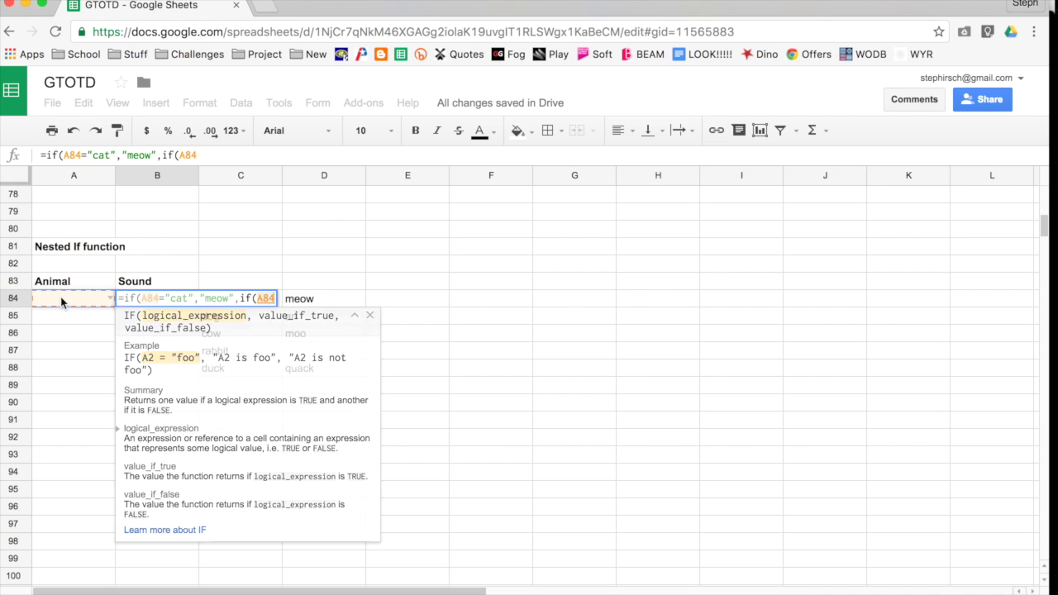
text(=")
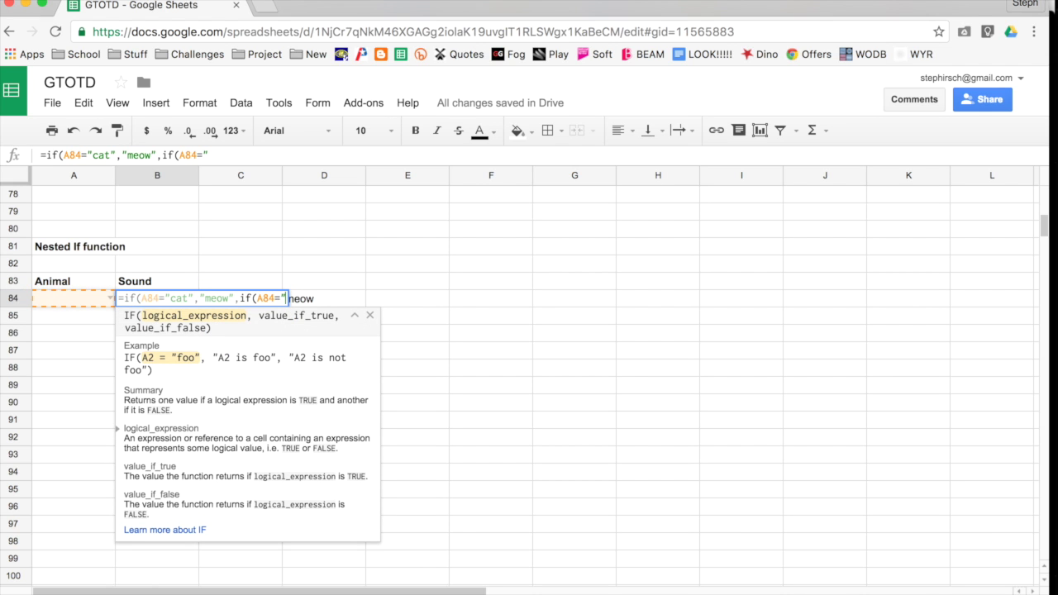
text(dog","arf)
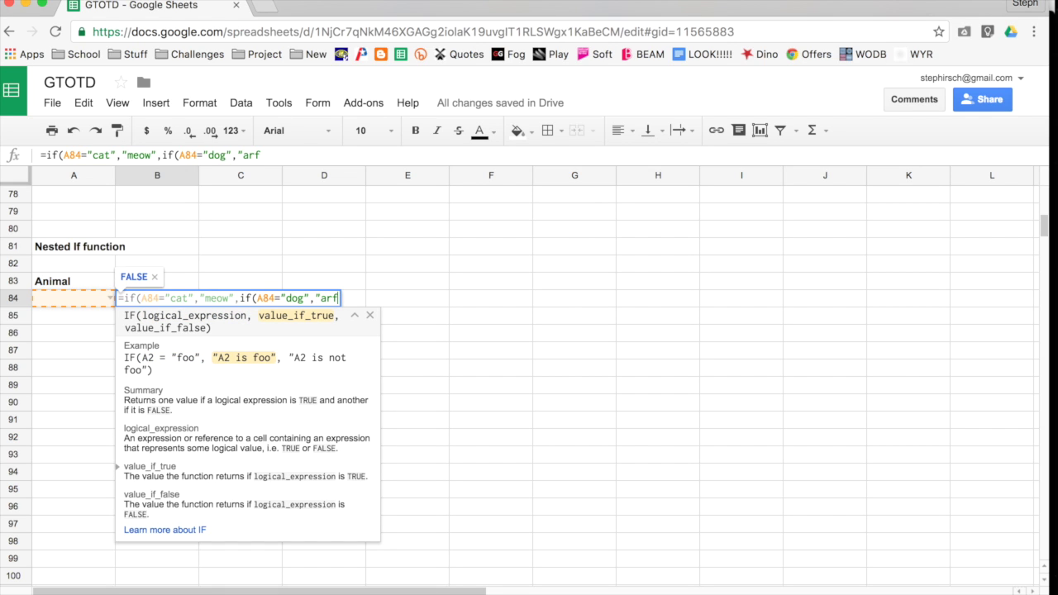
text(",)
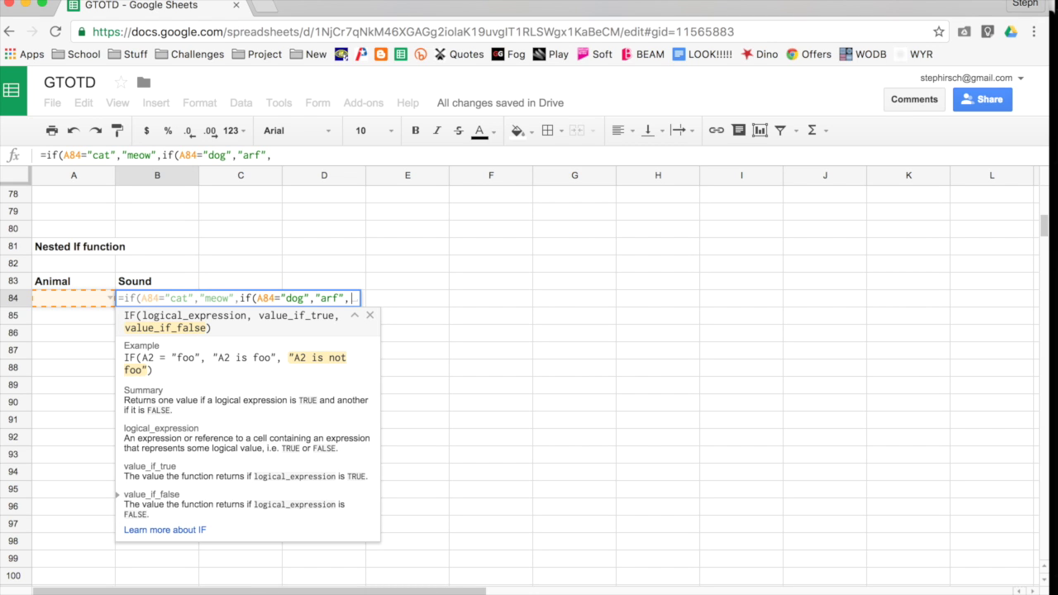
Step: Nest a third IF in the B84 formula that returns "moo" when A84 equals "cow"
text(if()
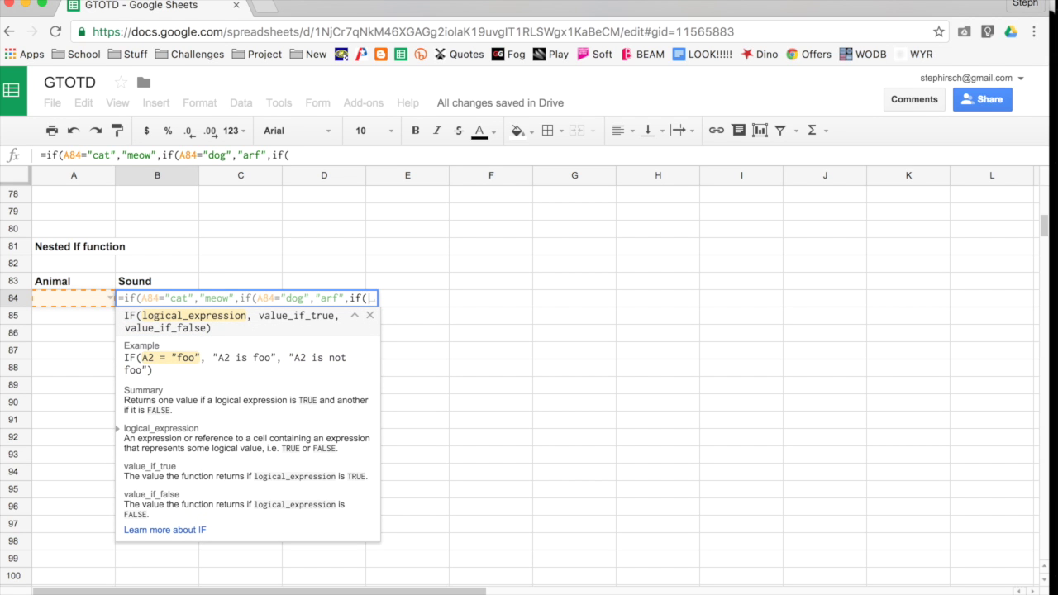
text(A84)
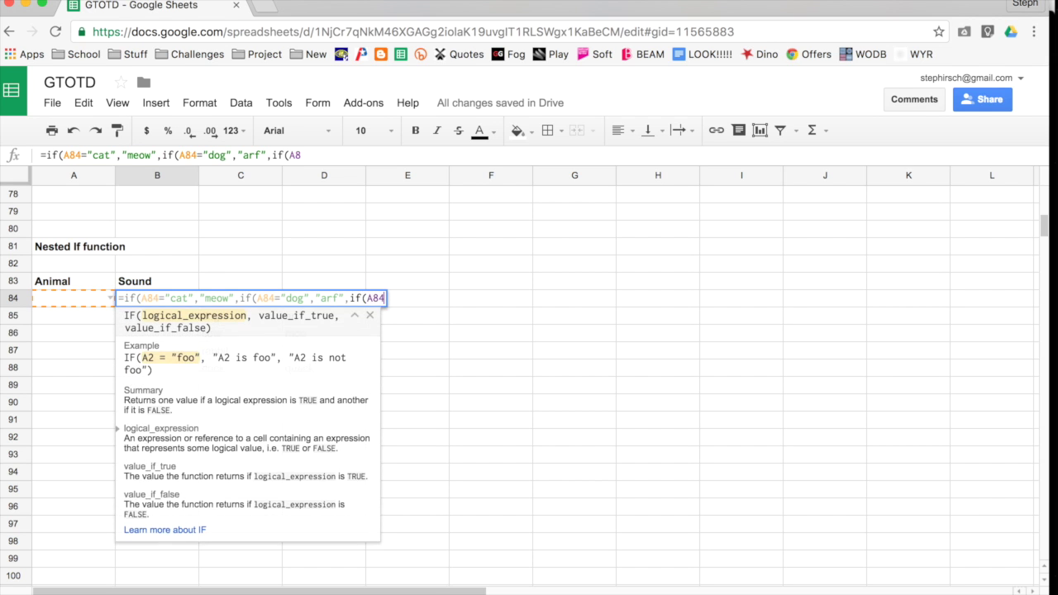
text(="cow)
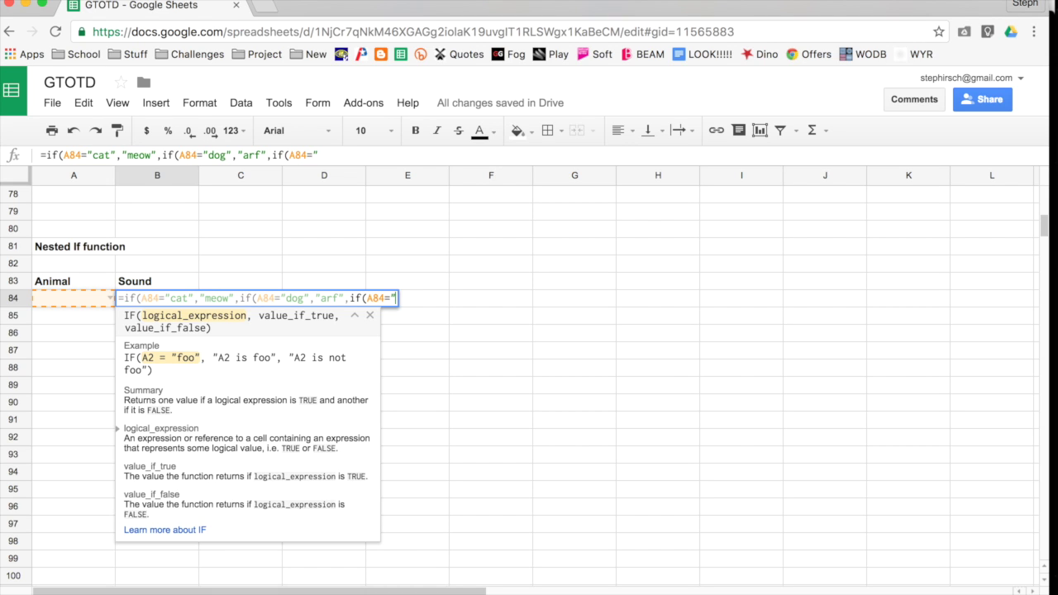
text(",)
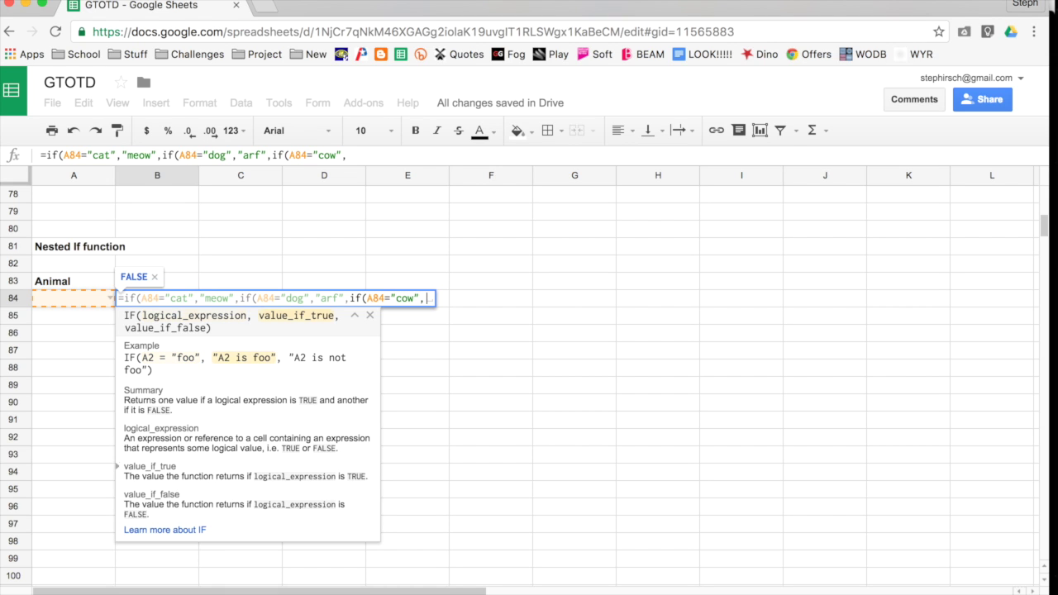
text("moo)
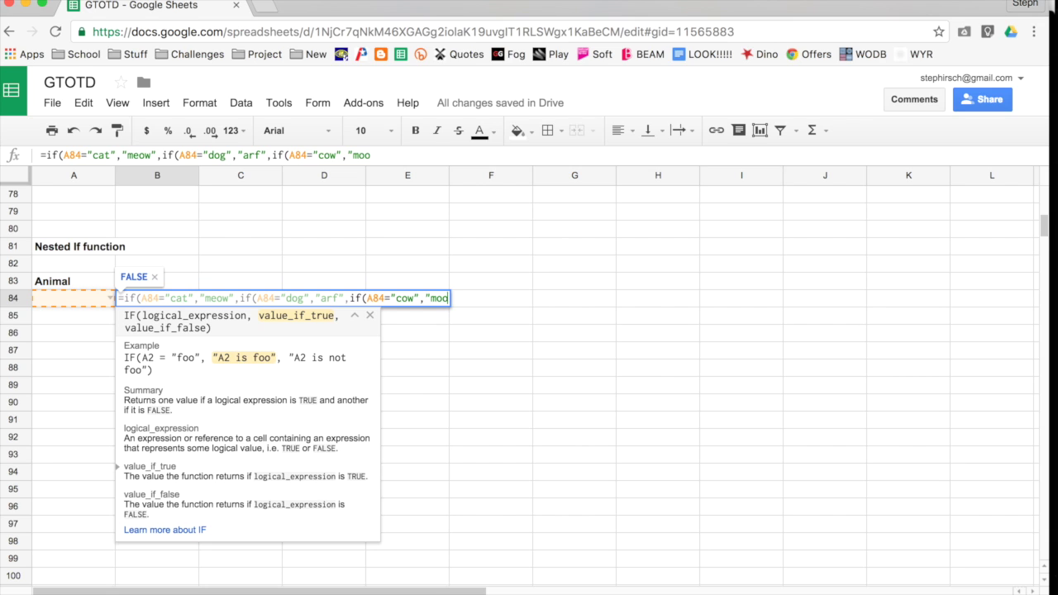
text(",)
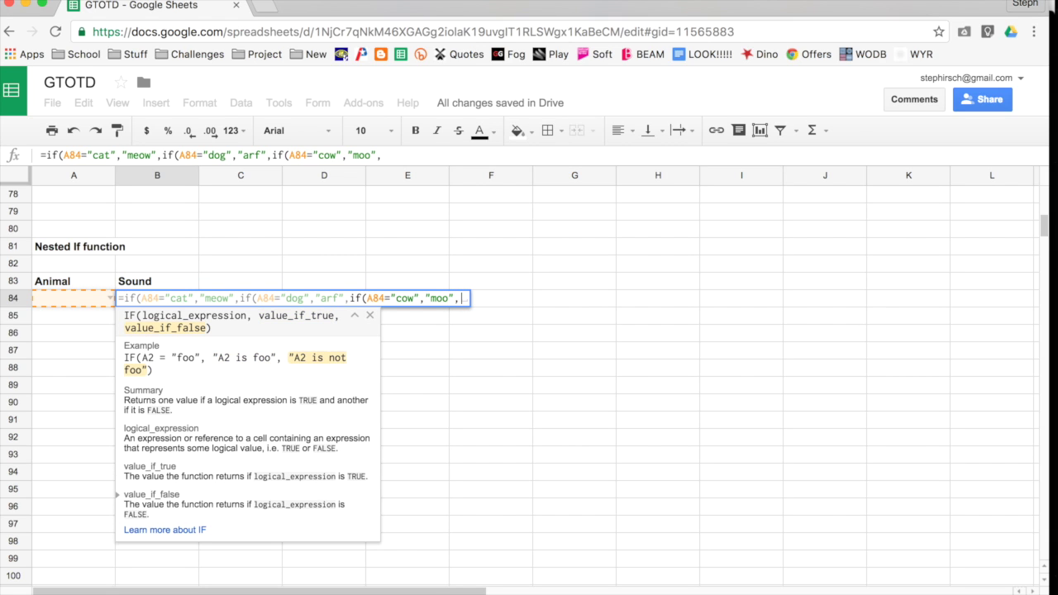
Step: Nest a fourth IF in the B84 formula that returns an empty string "" when A84 equals "rabbit"
text(if()
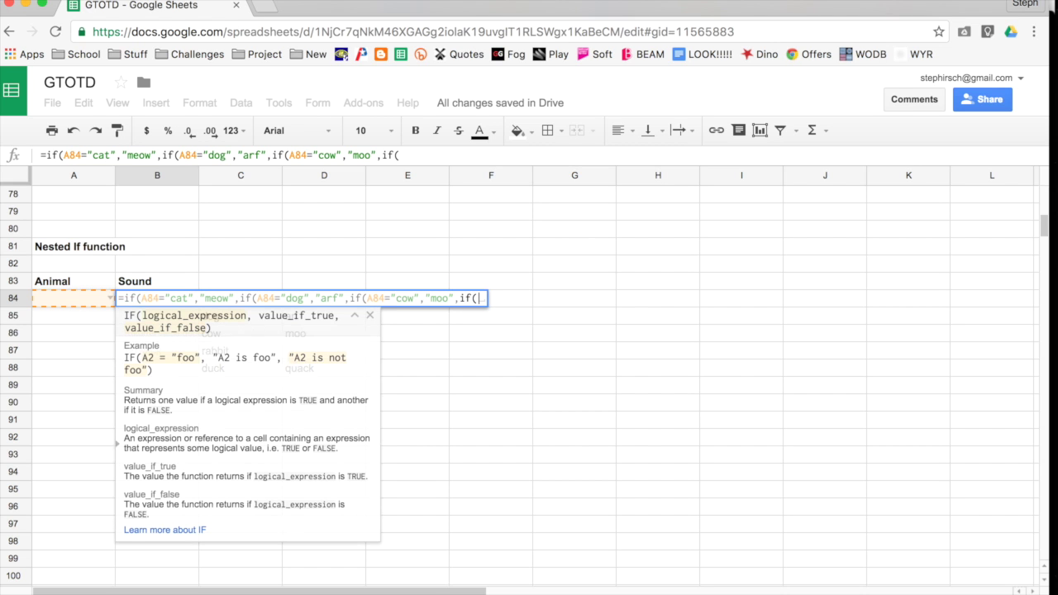
text(A84)
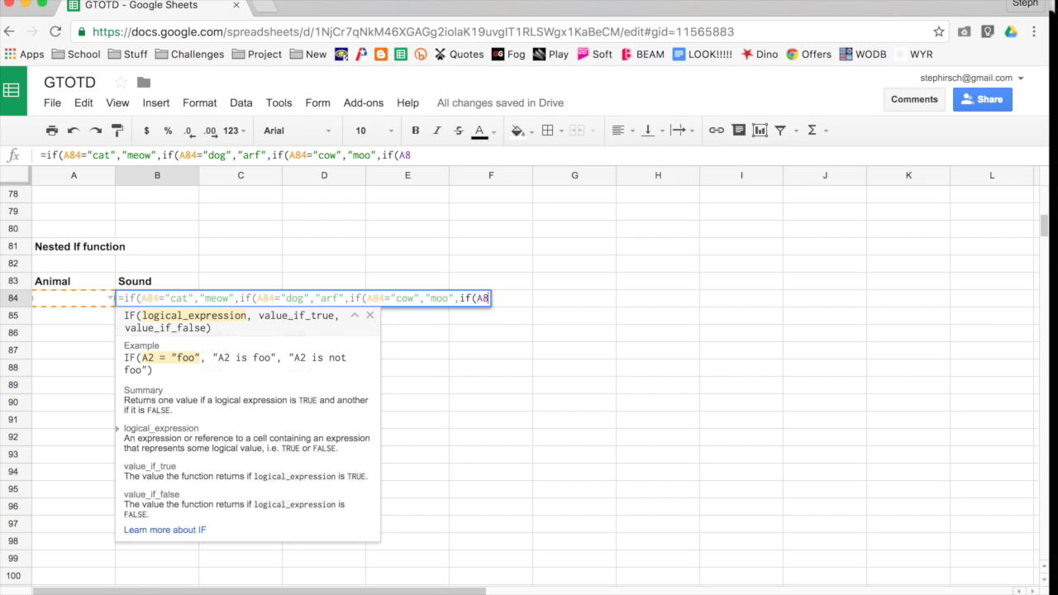
text(=)
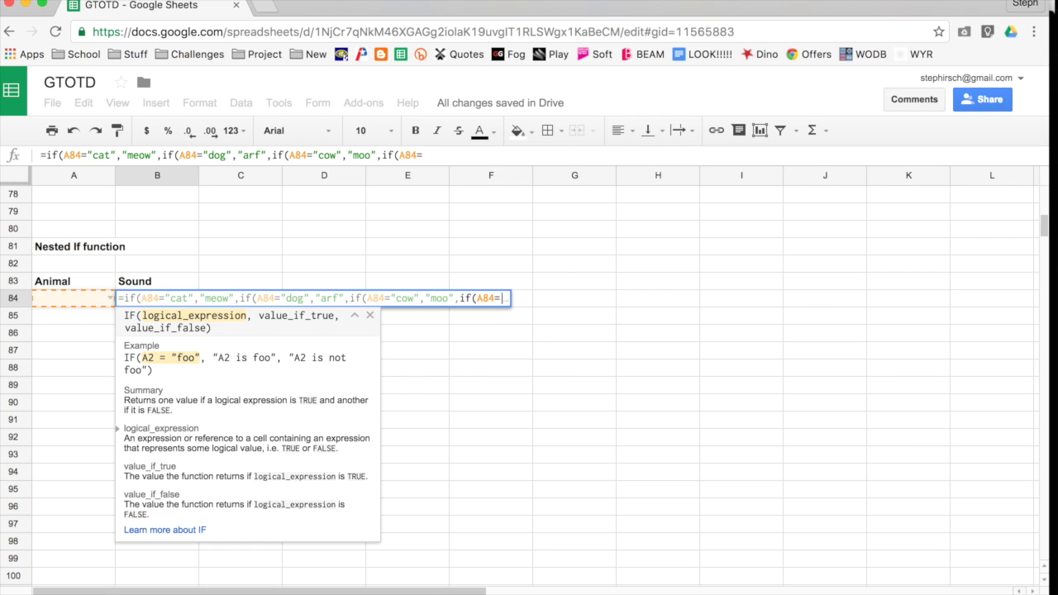
text("rabbit)
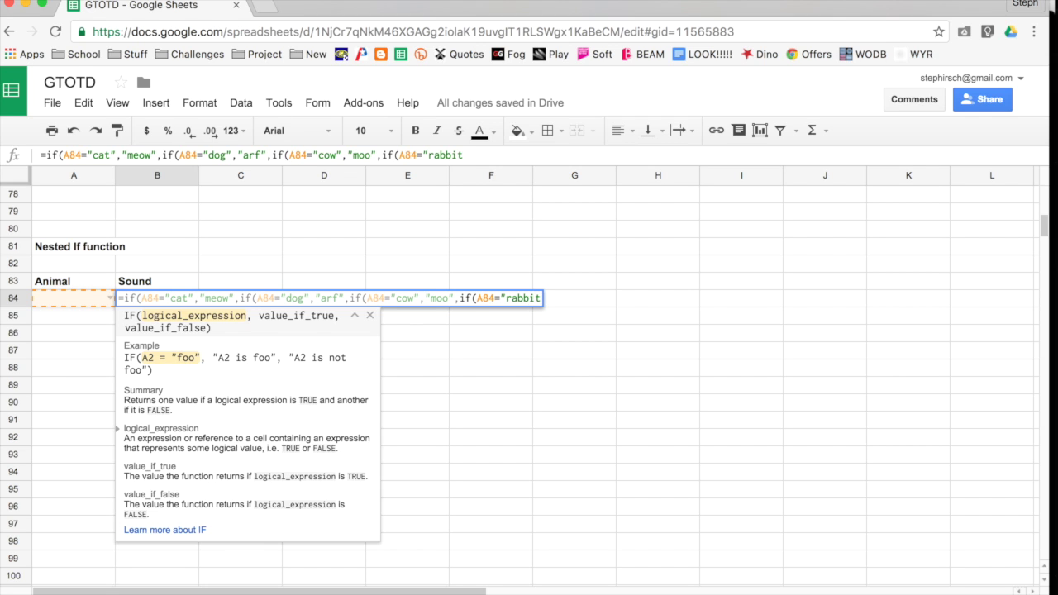
text(",)
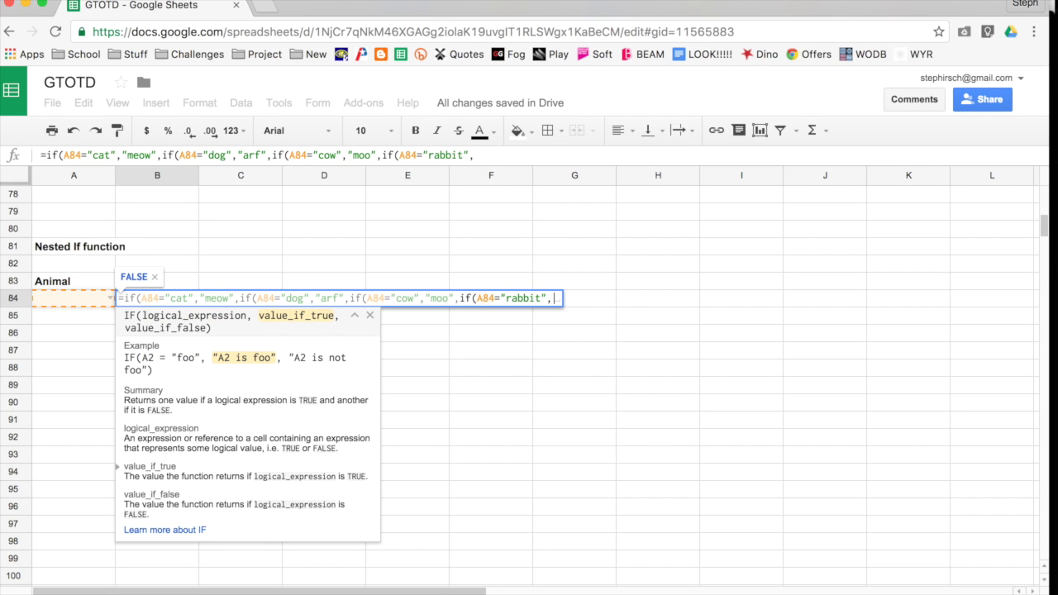
text("")
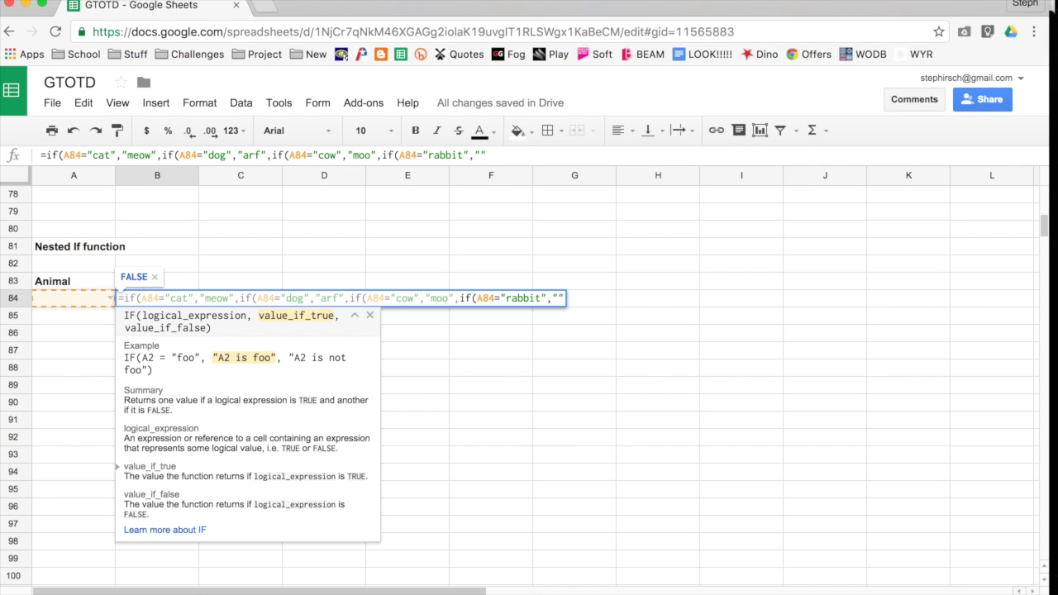
text(,)
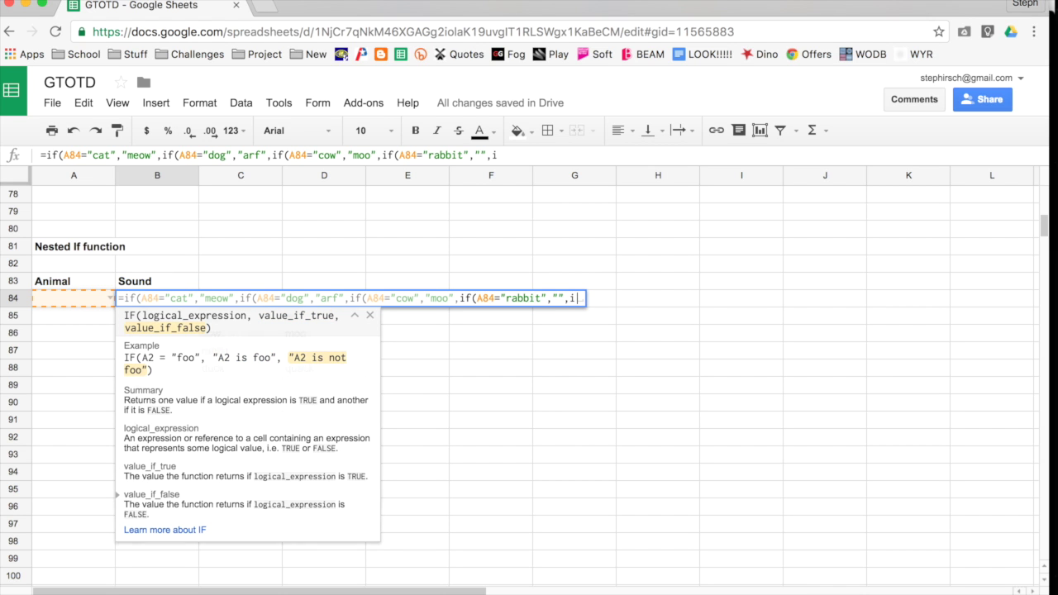
Step: Nest a fifth IF in the B84 formula that returns "quack" when A84 equals "duck"
text(if()
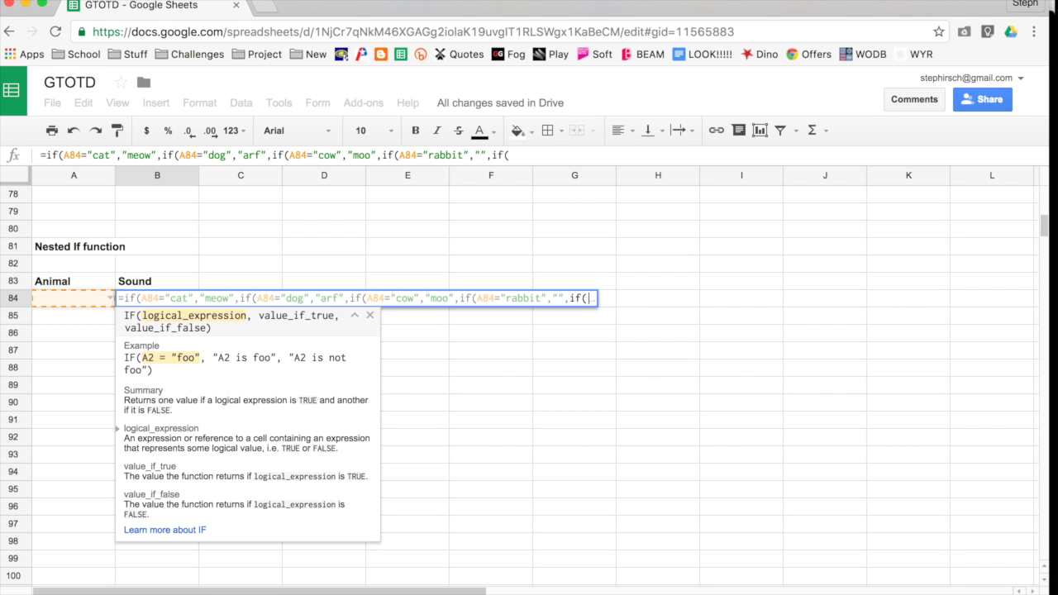
text(A84="duck")
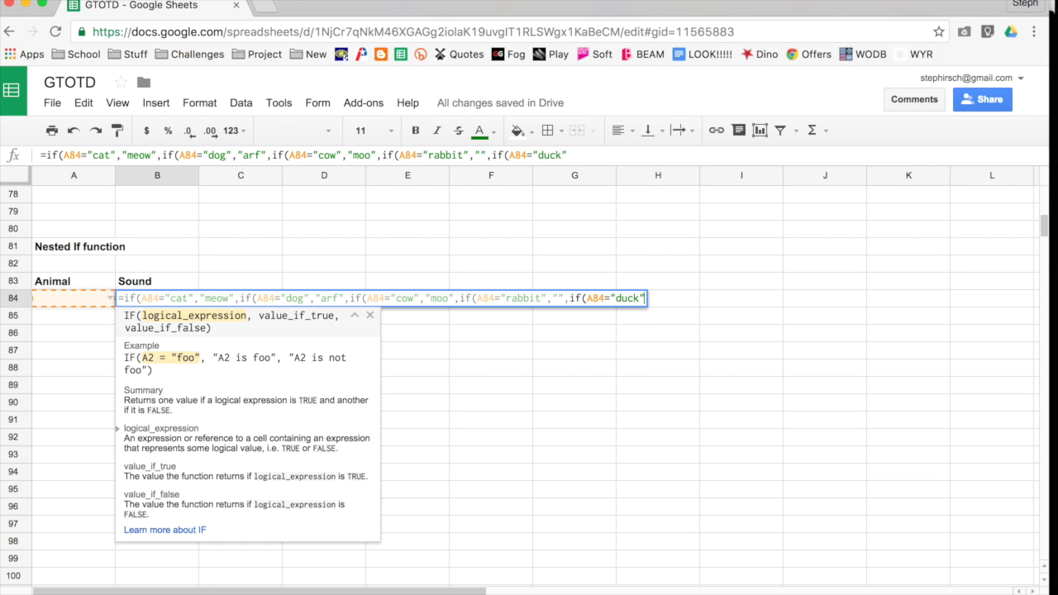
text(,"quack)
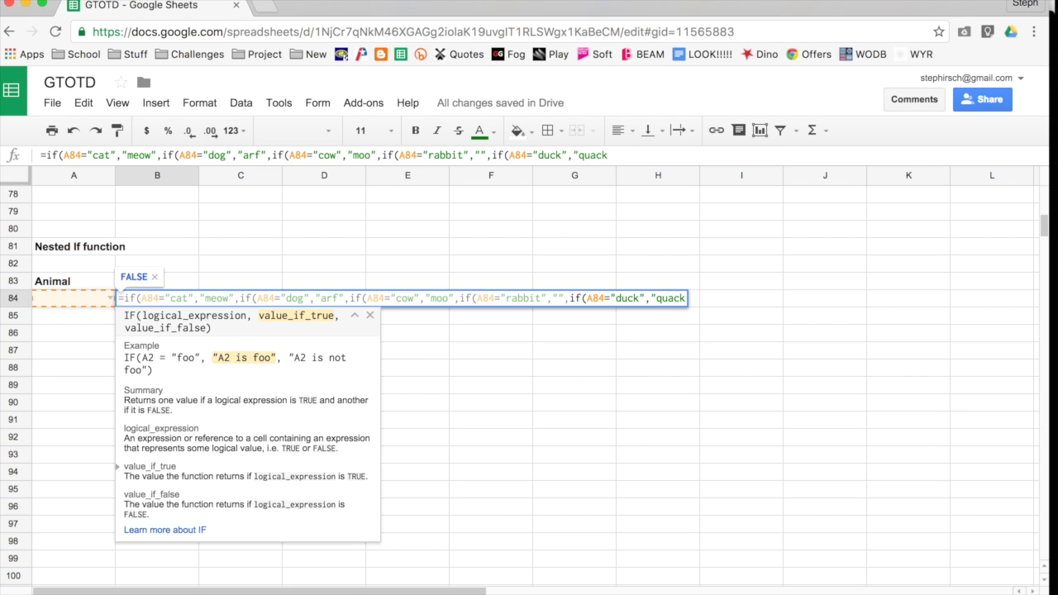
text(")
text(,)
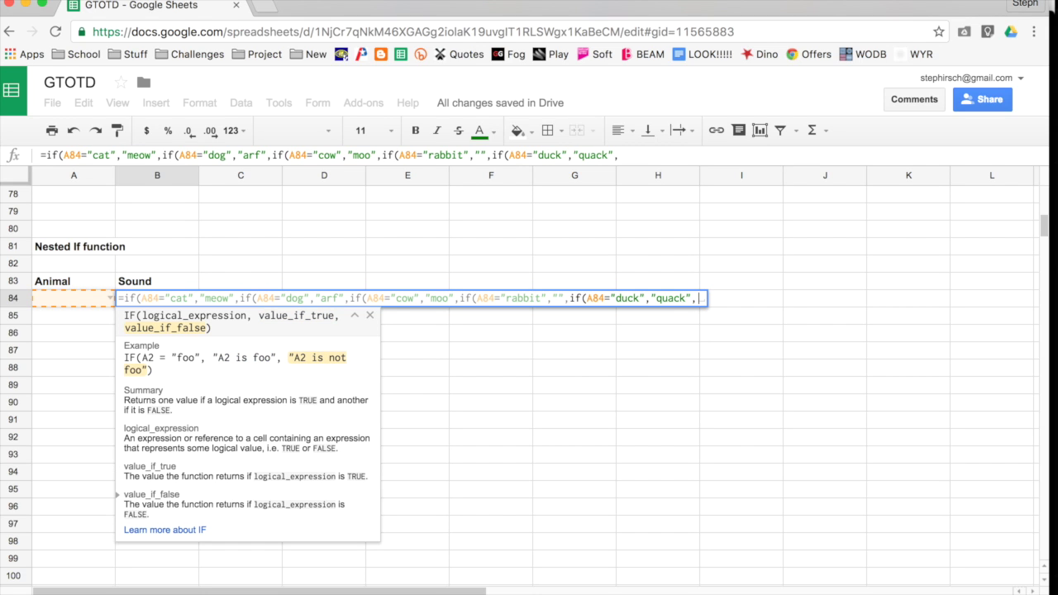
Step: Finish the nested IF in B84 with "No animal" as the last false value, close all five IFs and enter it
text("No)
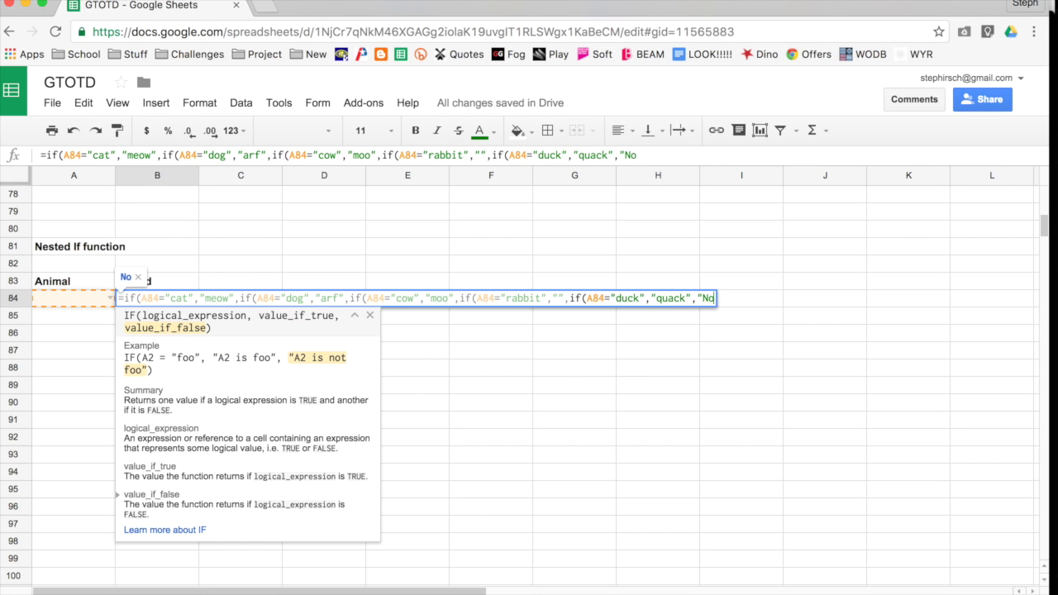
text( animal)
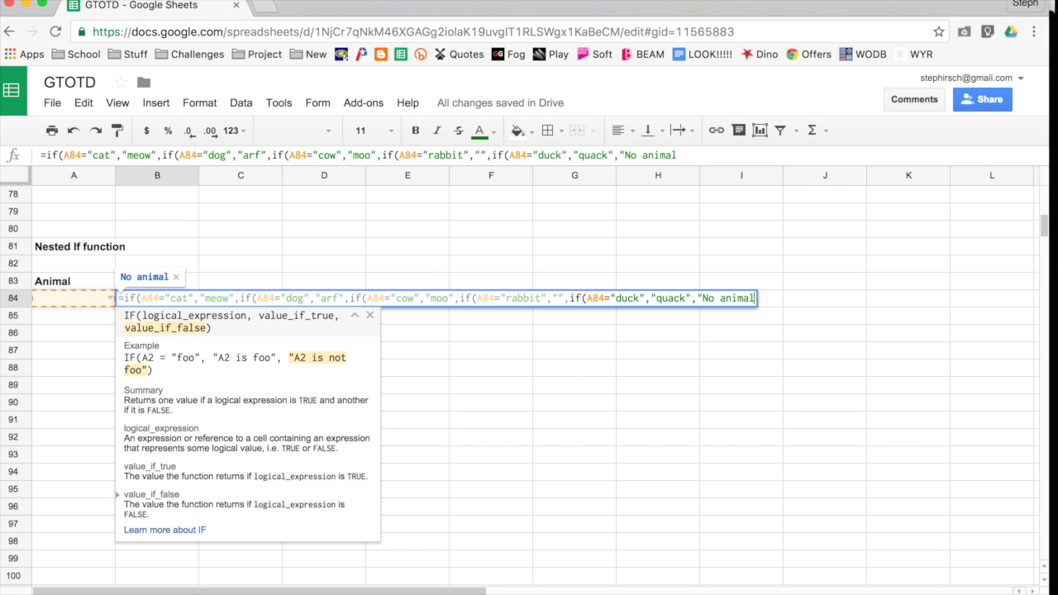
text("))
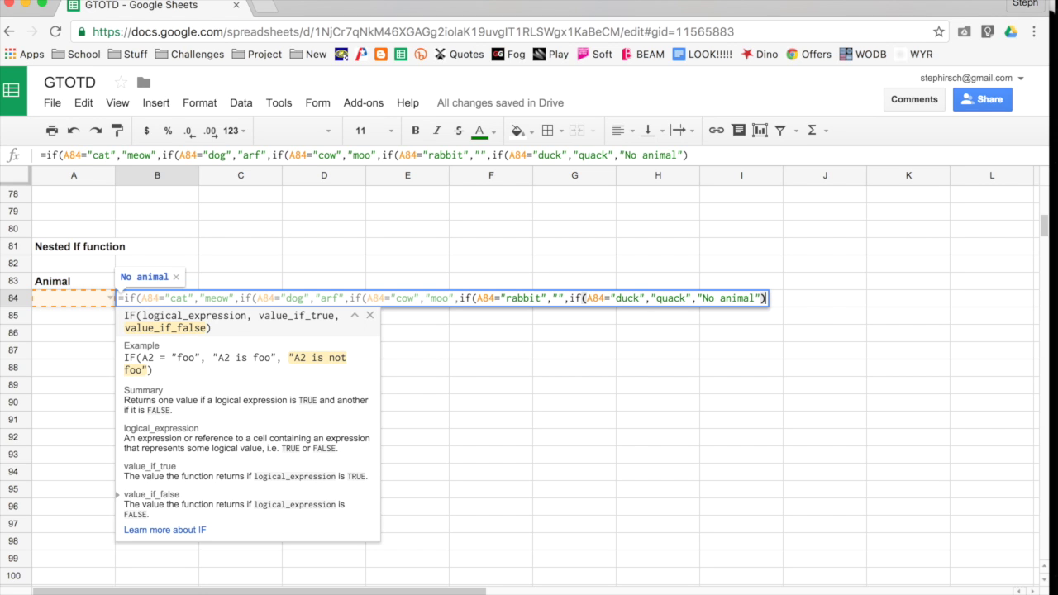
text())
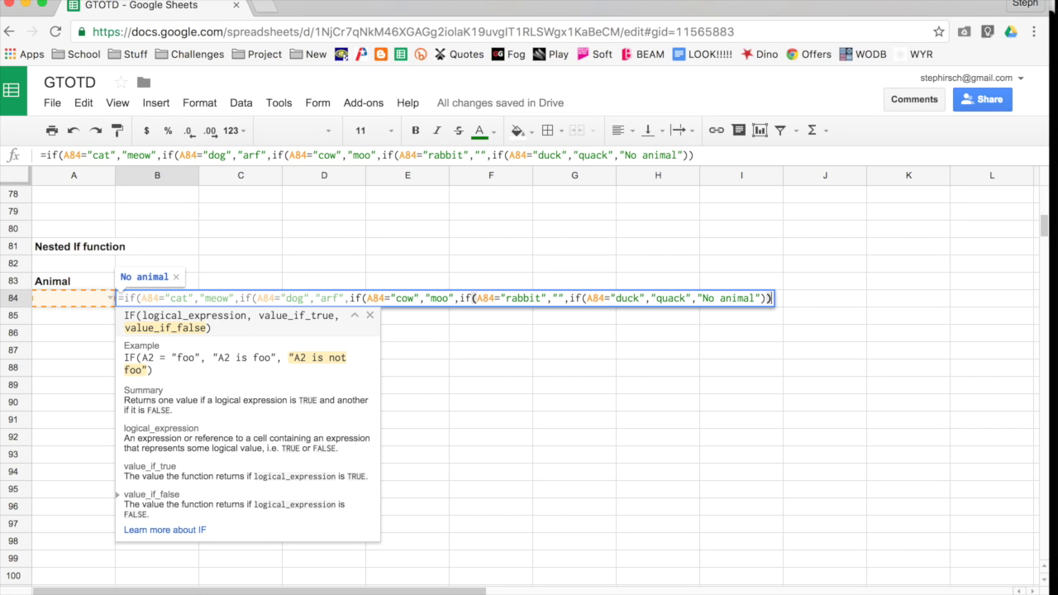
text())
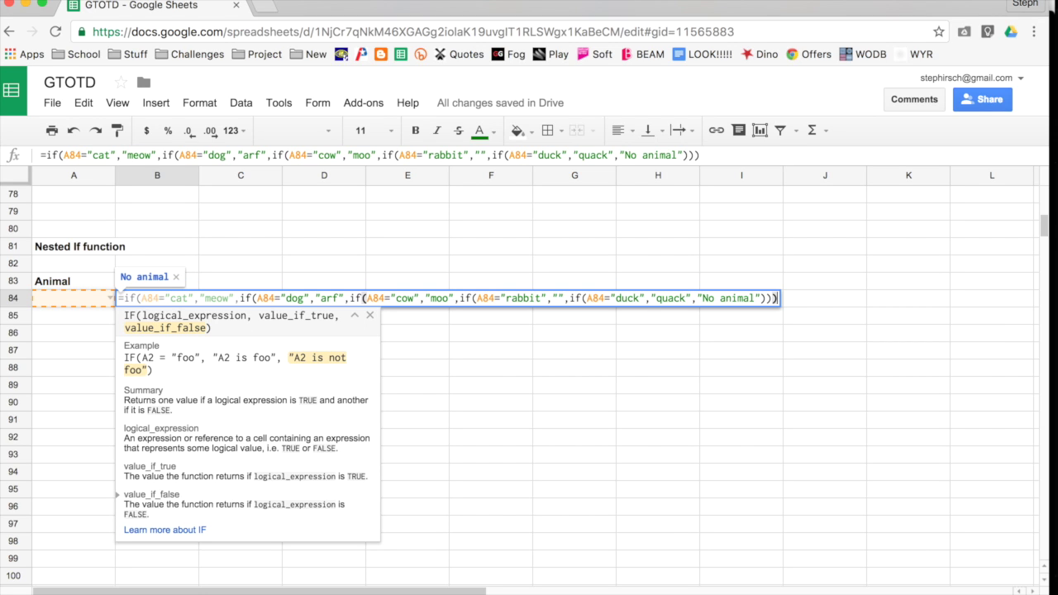
text())
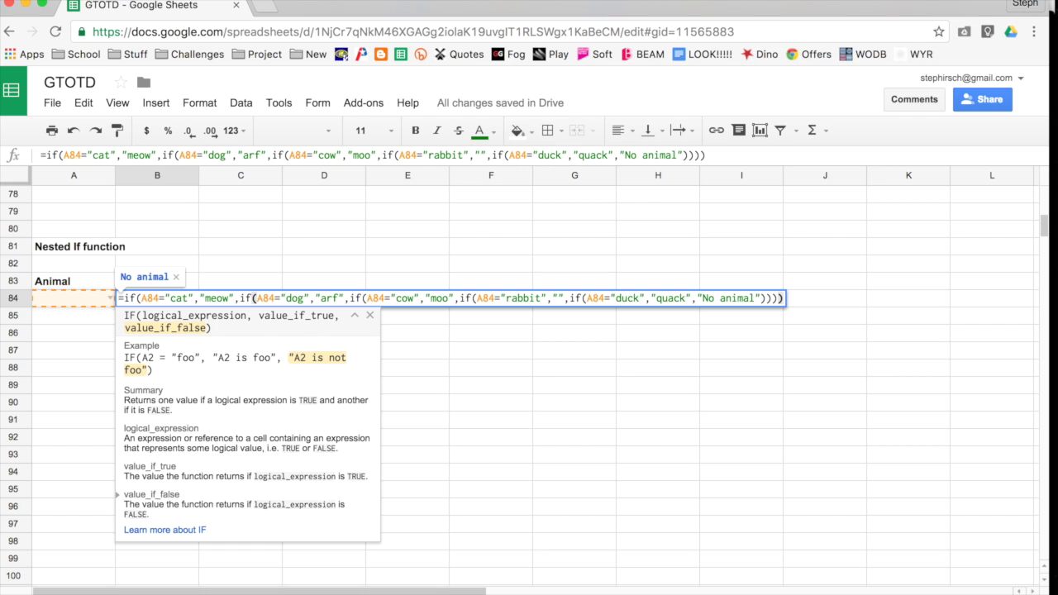
text())
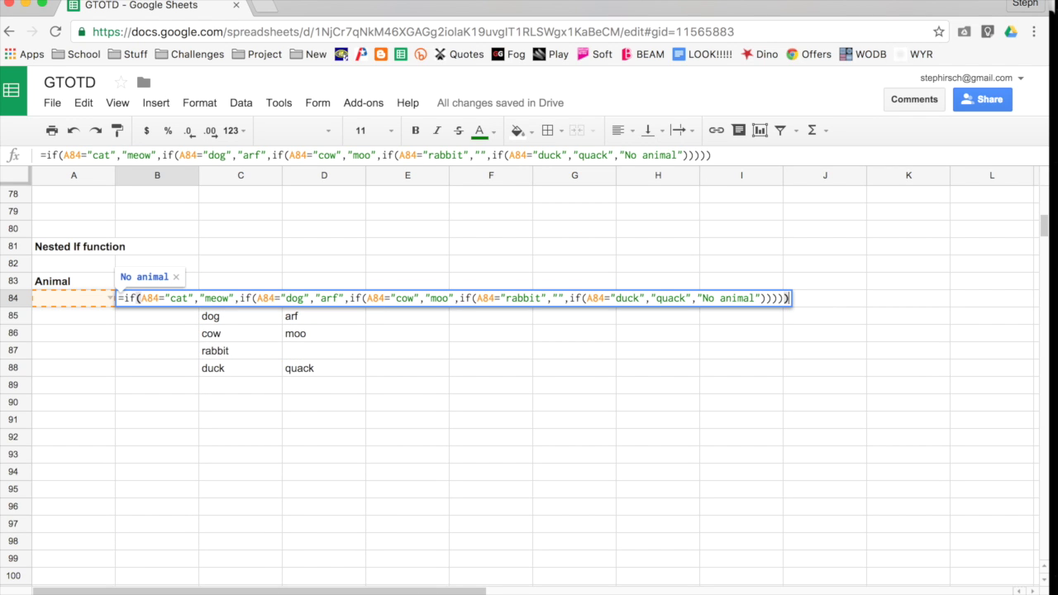
key(Return)
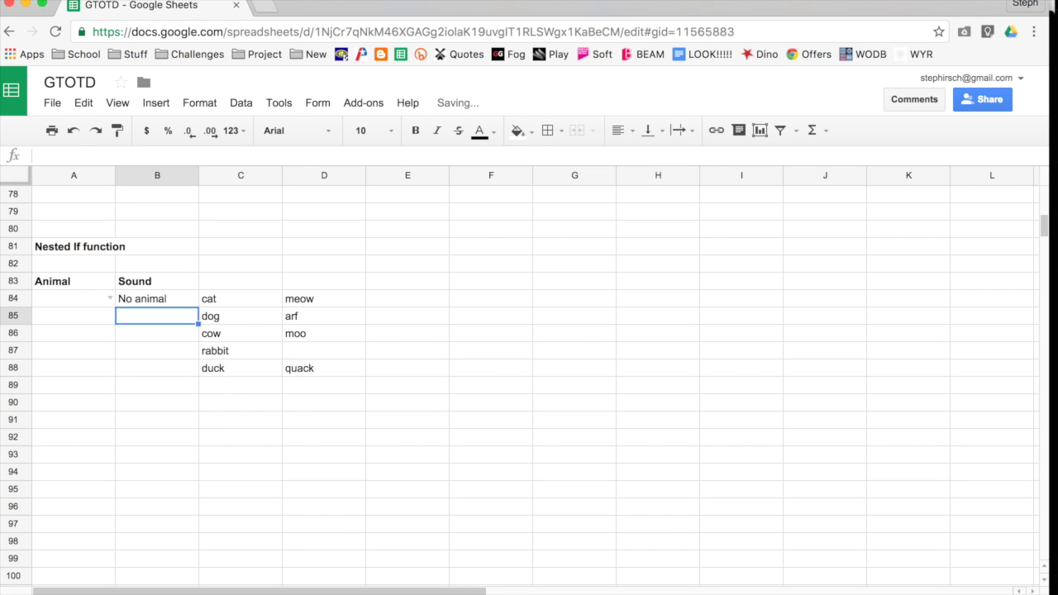
Step: Test the nested IF by choosing rabbit, cow and finally duck as the animal in A84
click(245, 301)
drag(245, 300, 321, 375)
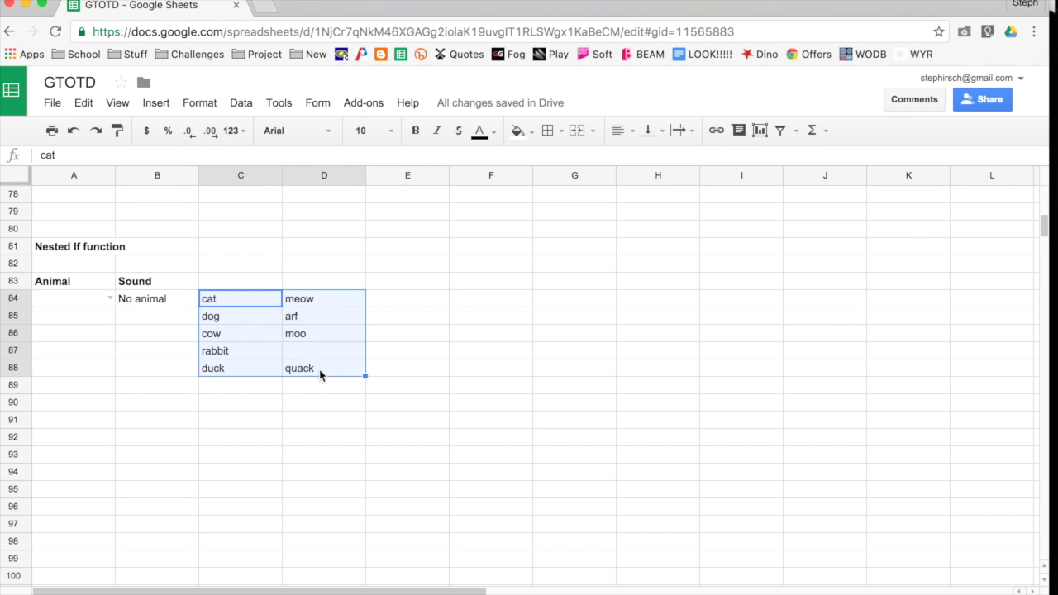
click(109, 299)
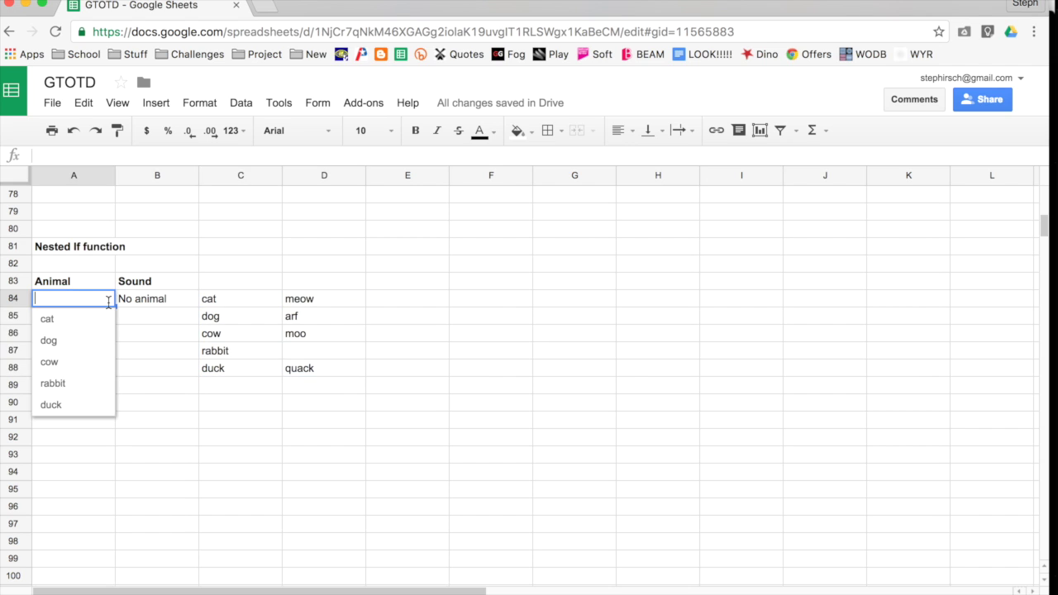
click(84, 384)
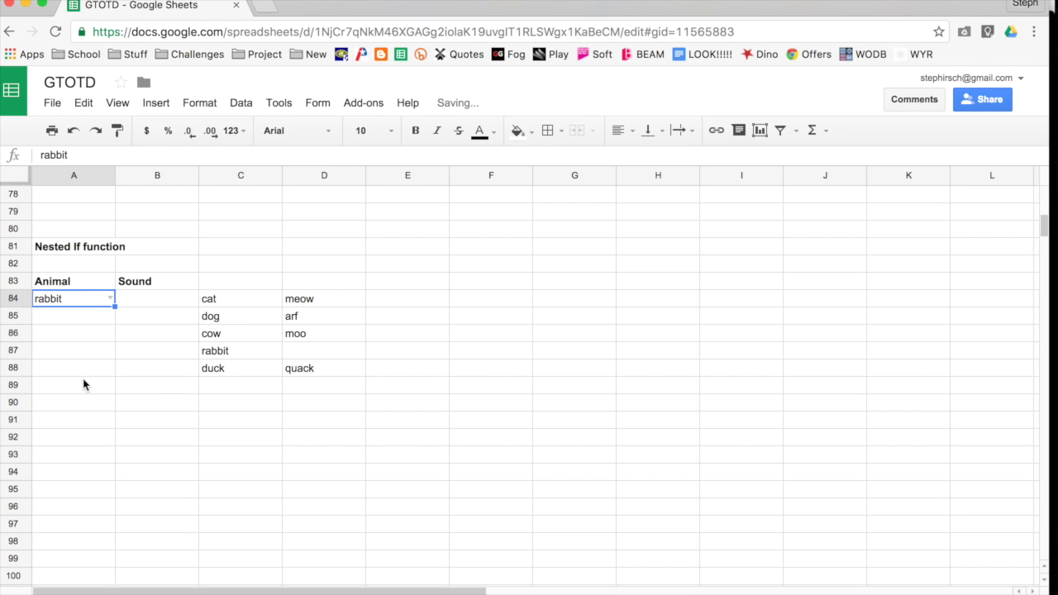
click(107, 299)
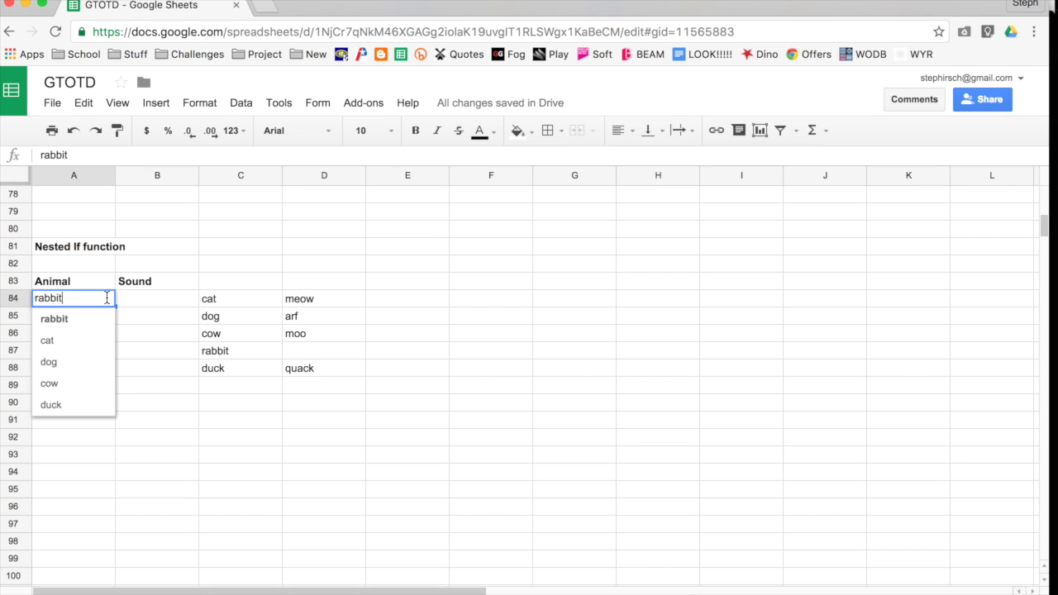
click(93, 385)
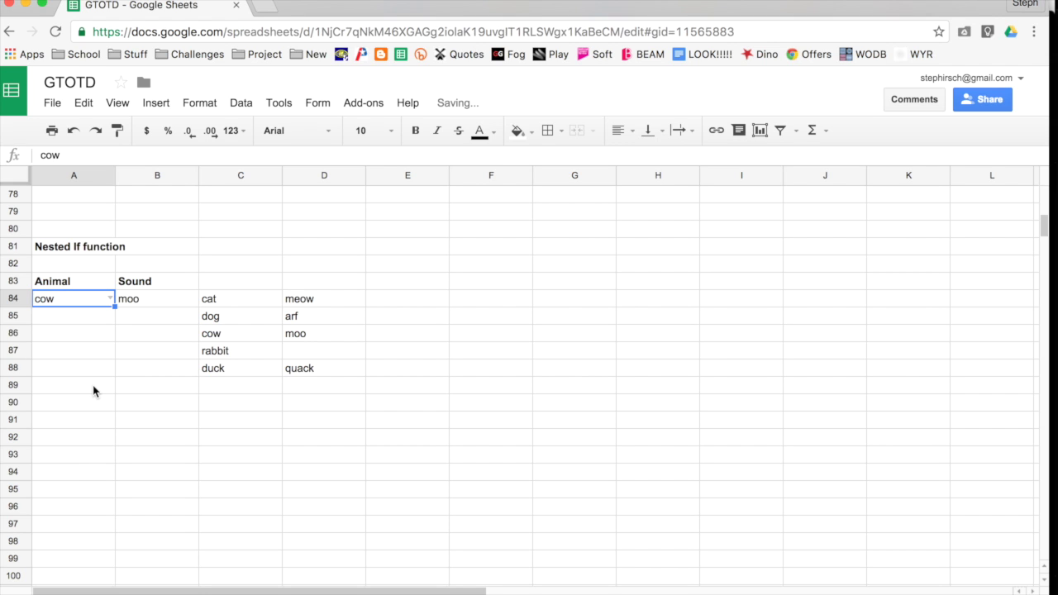
click(107, 299)
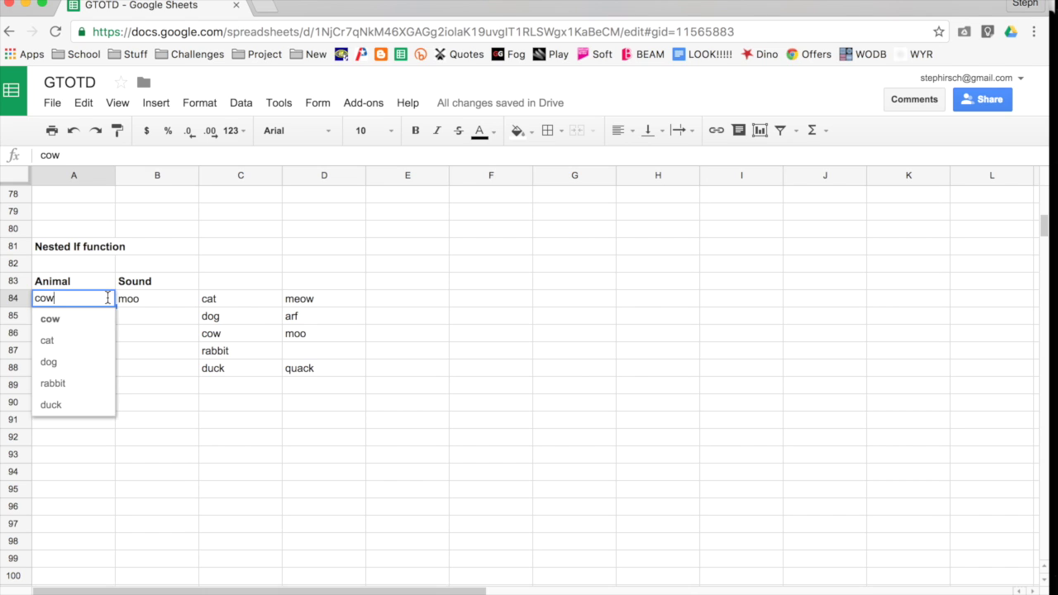
click(87, 405)
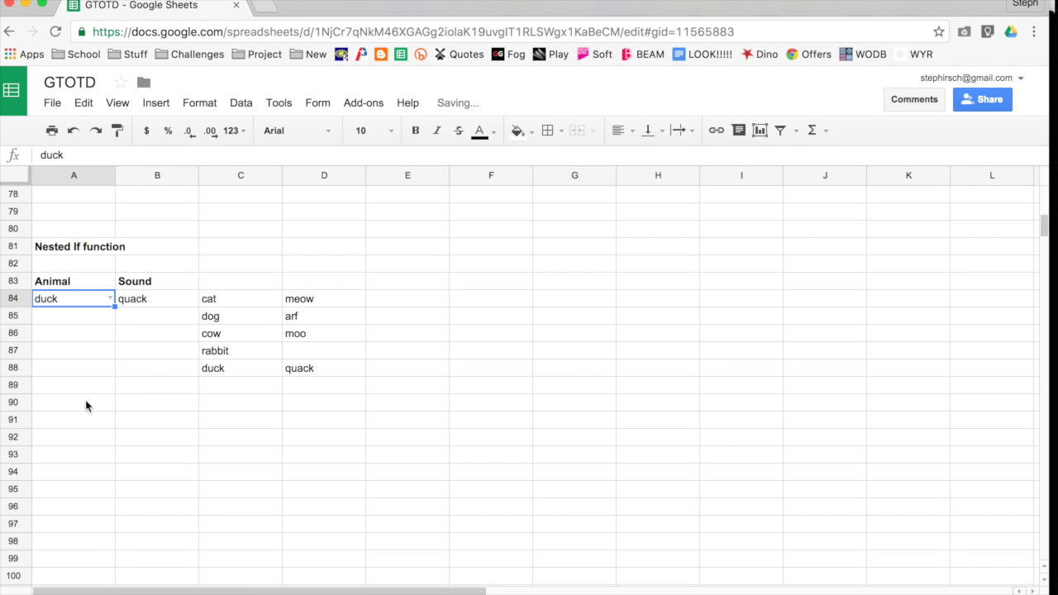
Step: Examine how the IFs nest in the B84 formula, including the duck IF used as the rabbit IF's false value
click(92, 334)
click(95, 301)
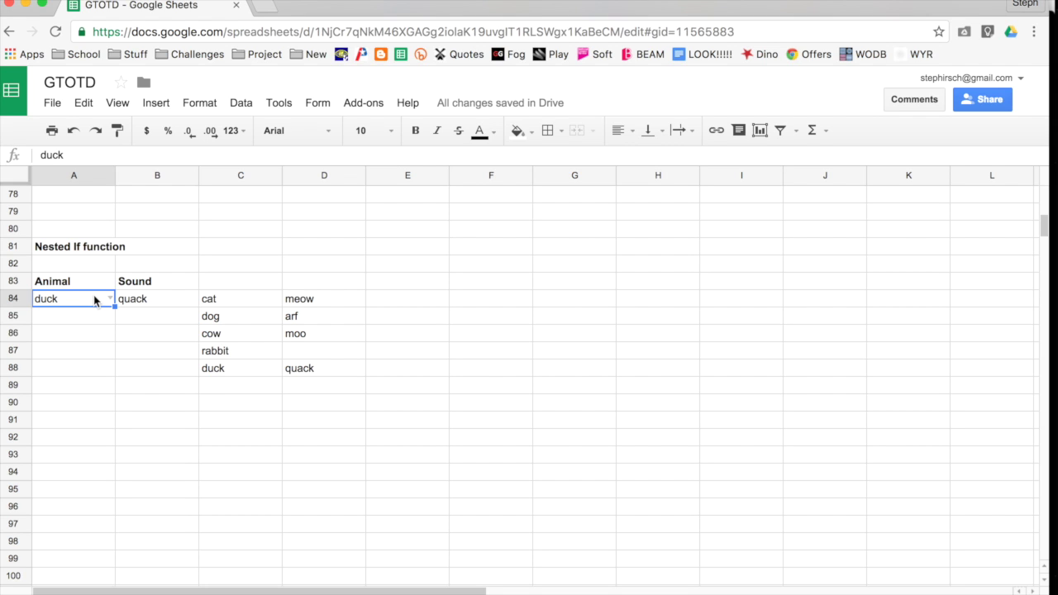
click(155, 302)
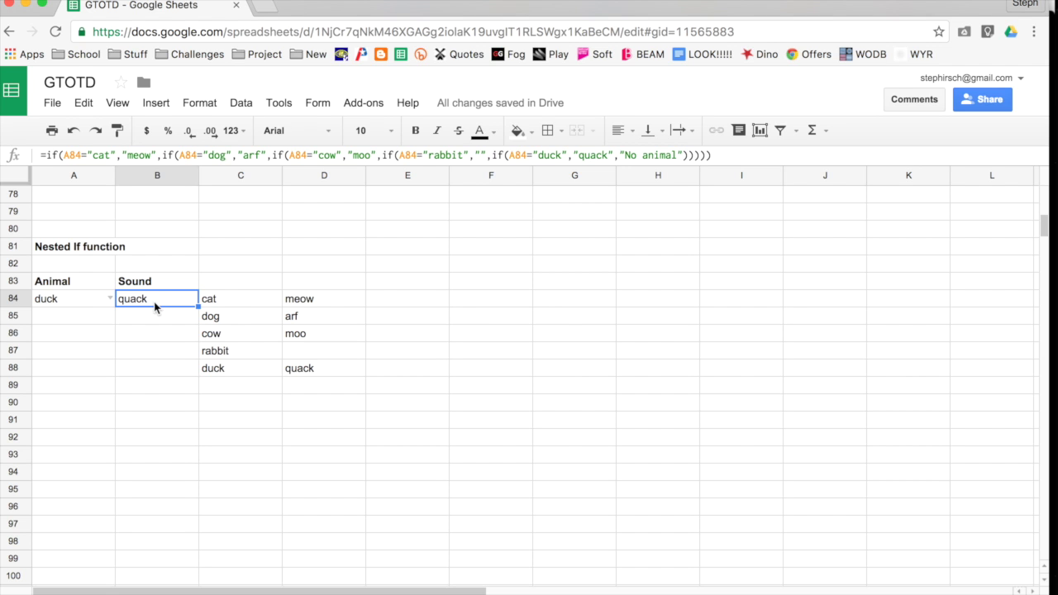
double_click(155, 302)
click(320, 298)
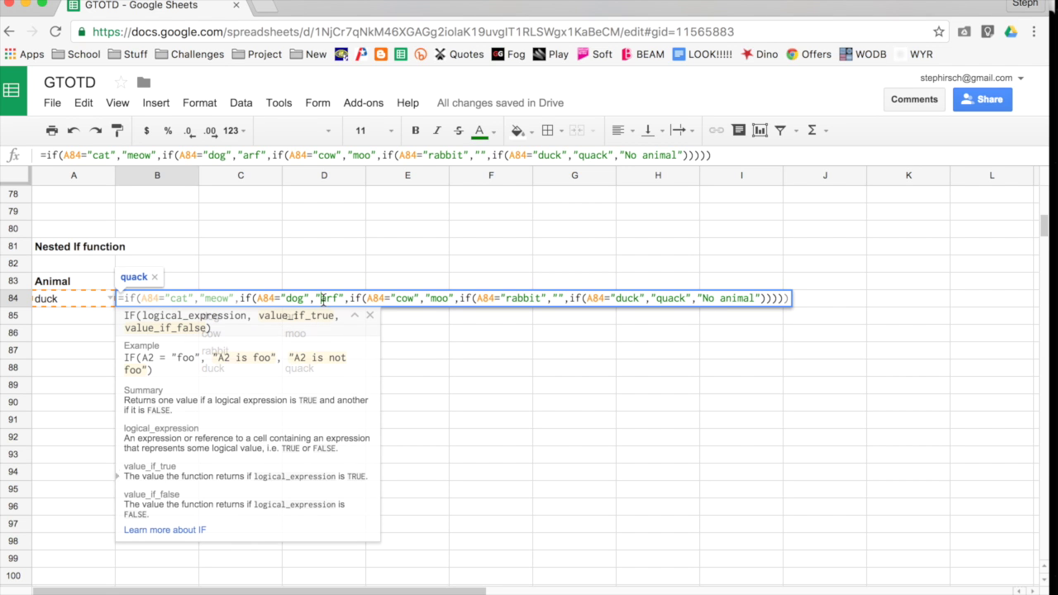
click(366, 298)
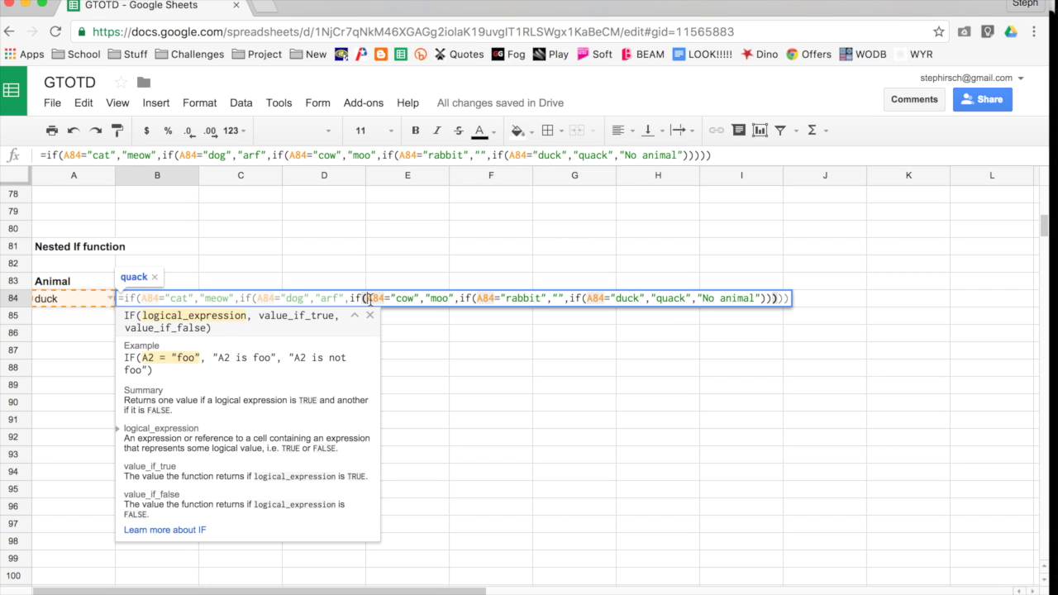
click(544, 297)
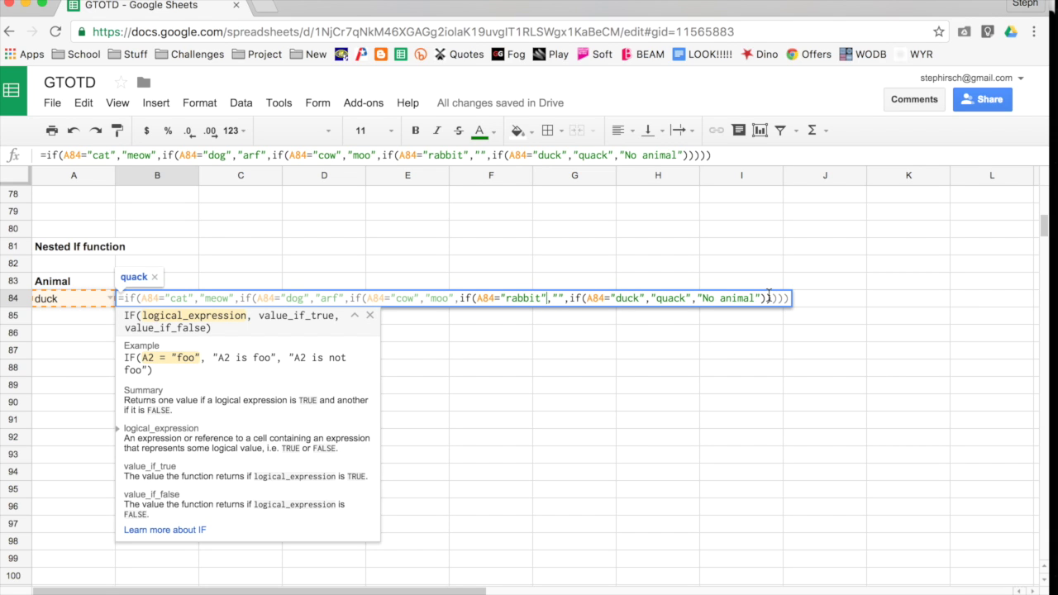
click(767, 298)
drag(767, 297, 570, 294)
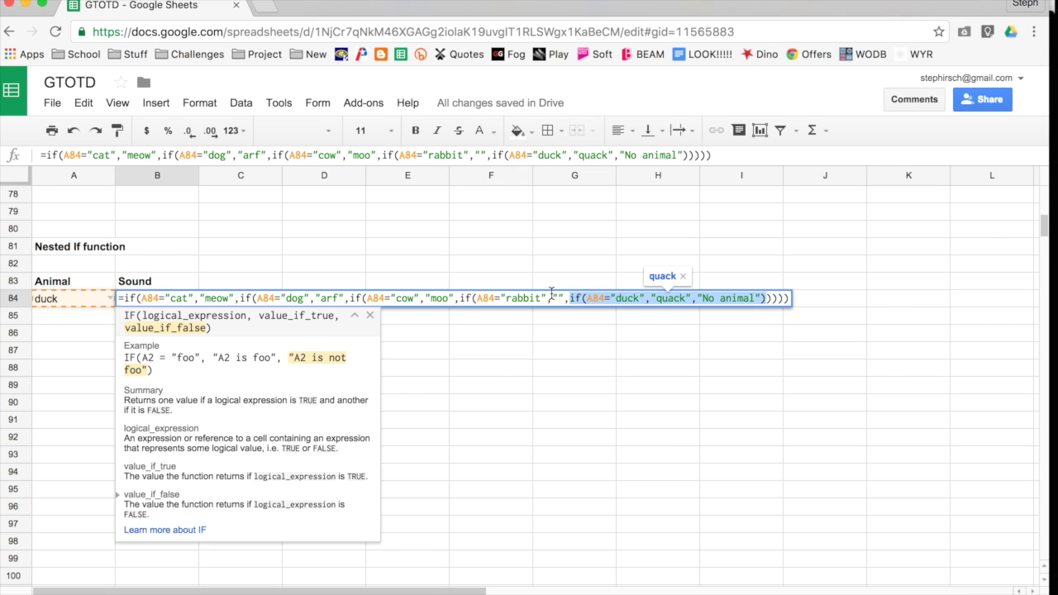
key(Return)
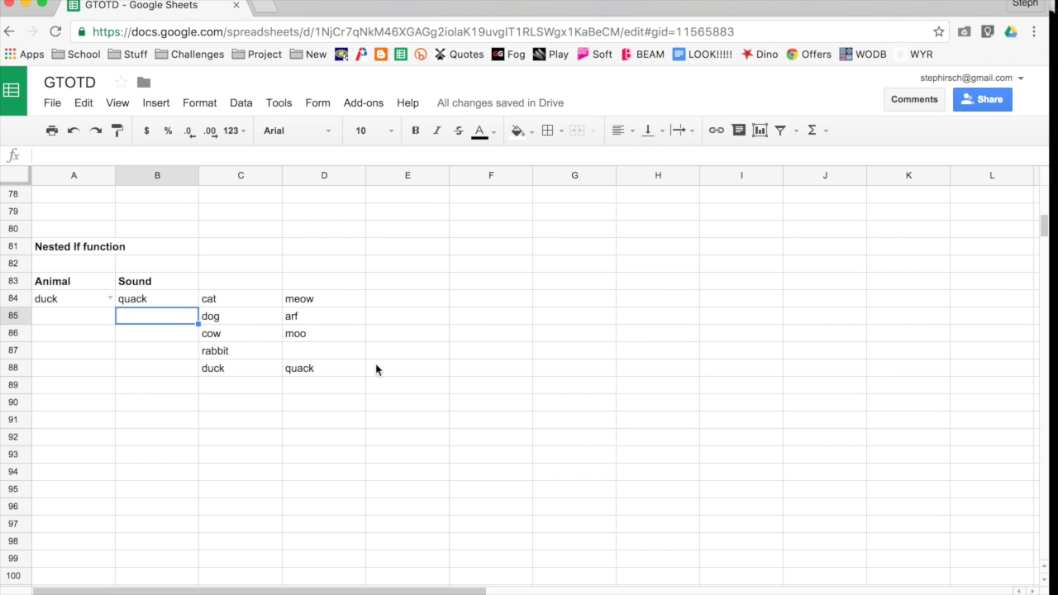
Step: In the If Error Function section, enter =A125/B125 in C125 to divide the numerator by the denominator
scroll(376, 370, down, 1)
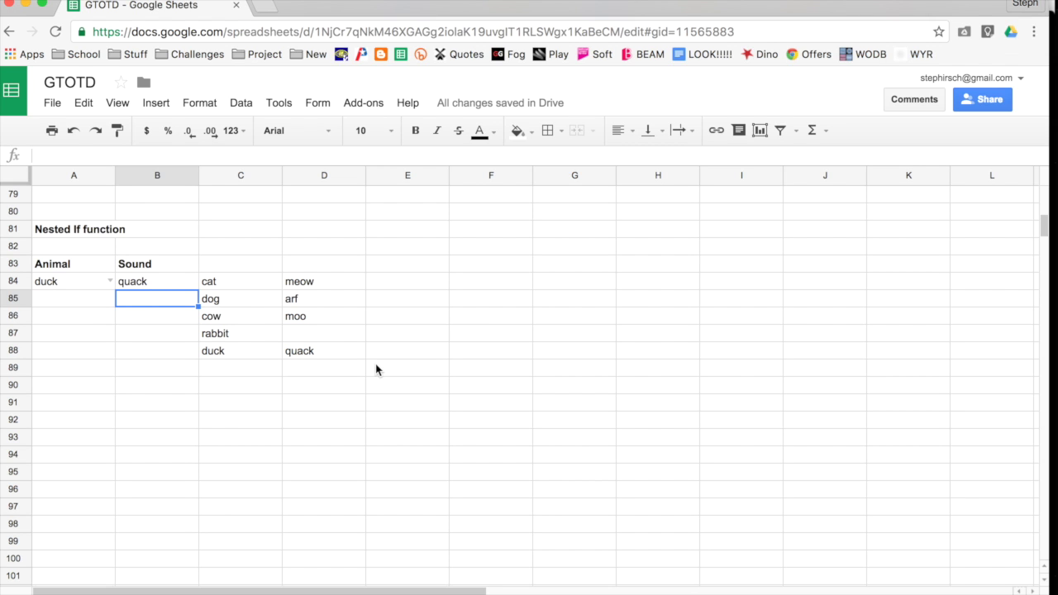
scroll(375, 370, down, 4)
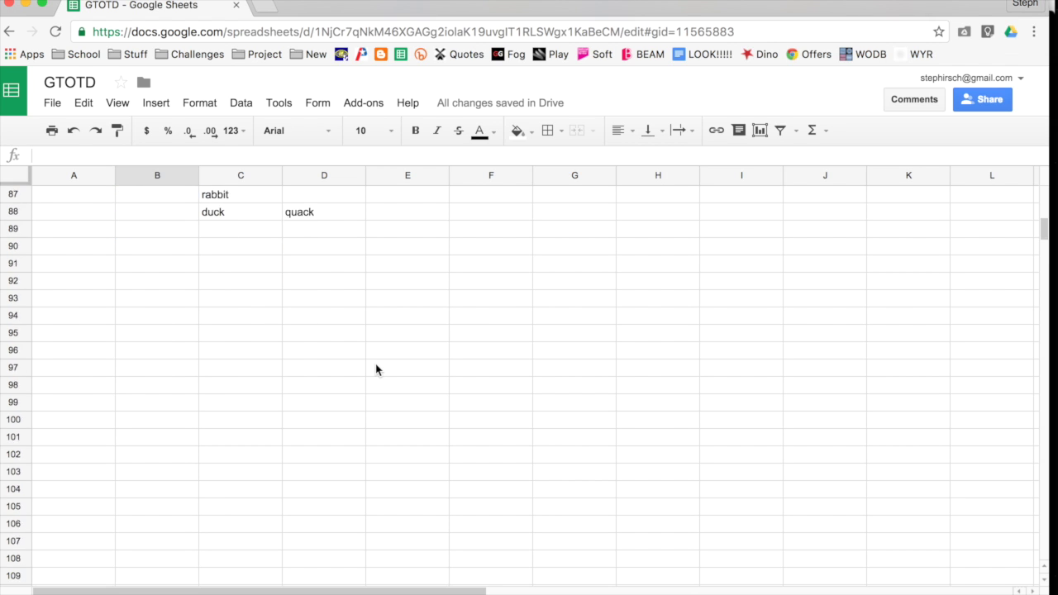
scroll(376, 369, down, 8)
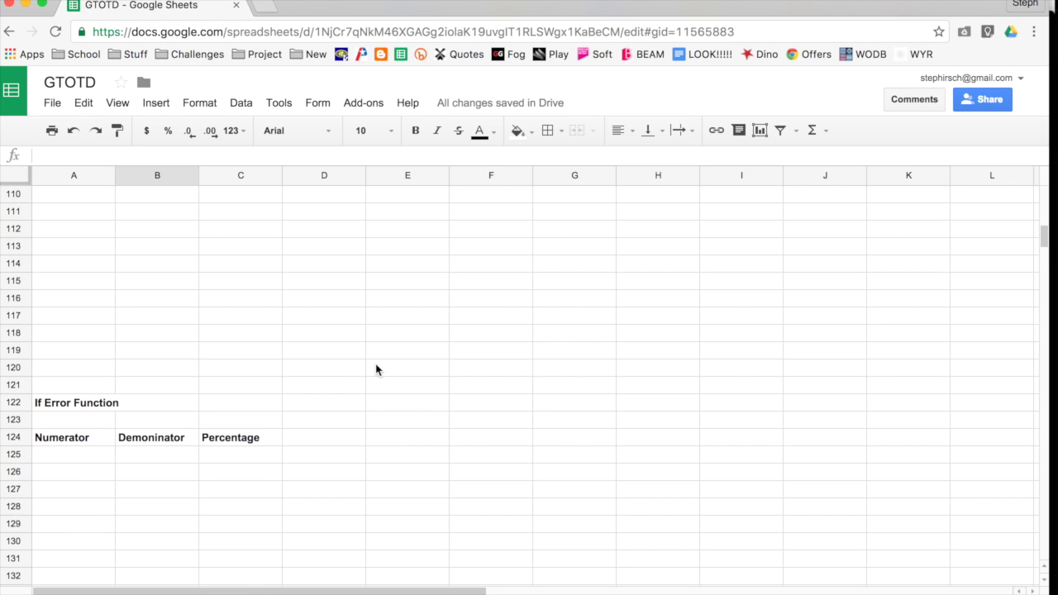
scroll(376, 370, down, 2)
scroll(376, 370, down, 1)
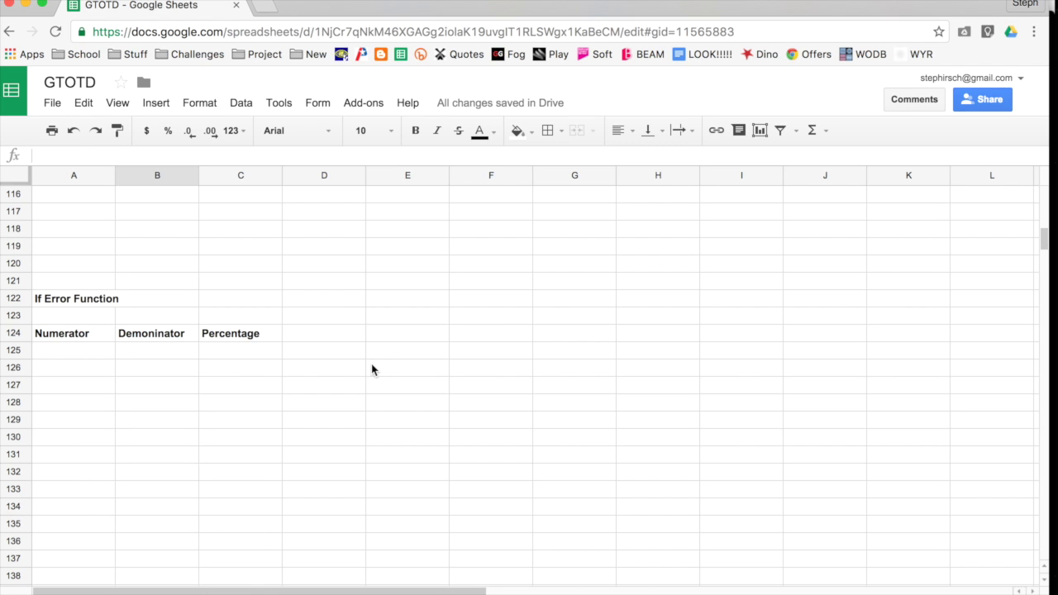
click(247, 355)
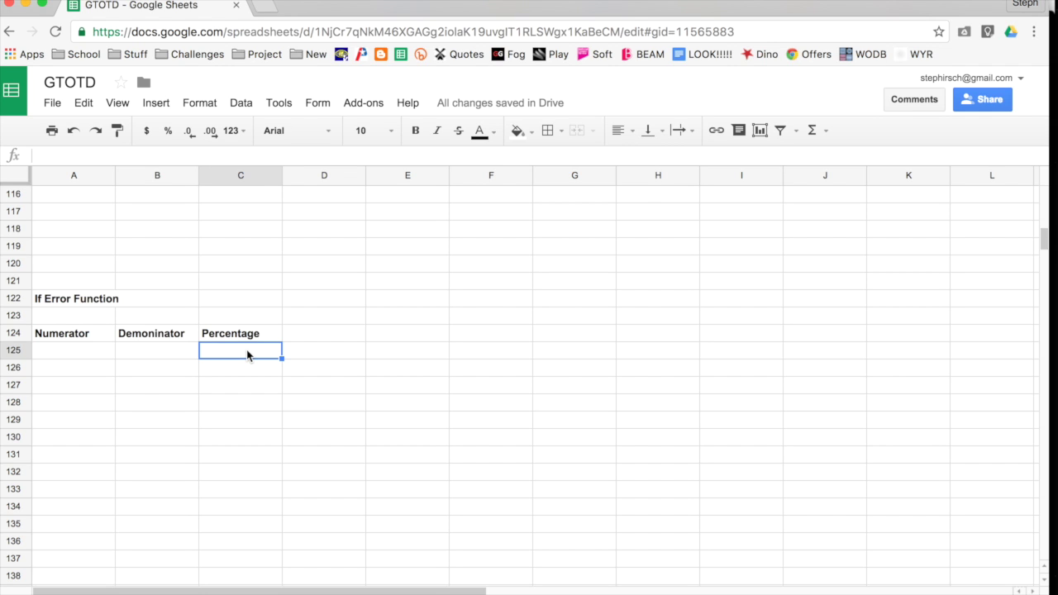
click(86, 353)
click(136, 354)
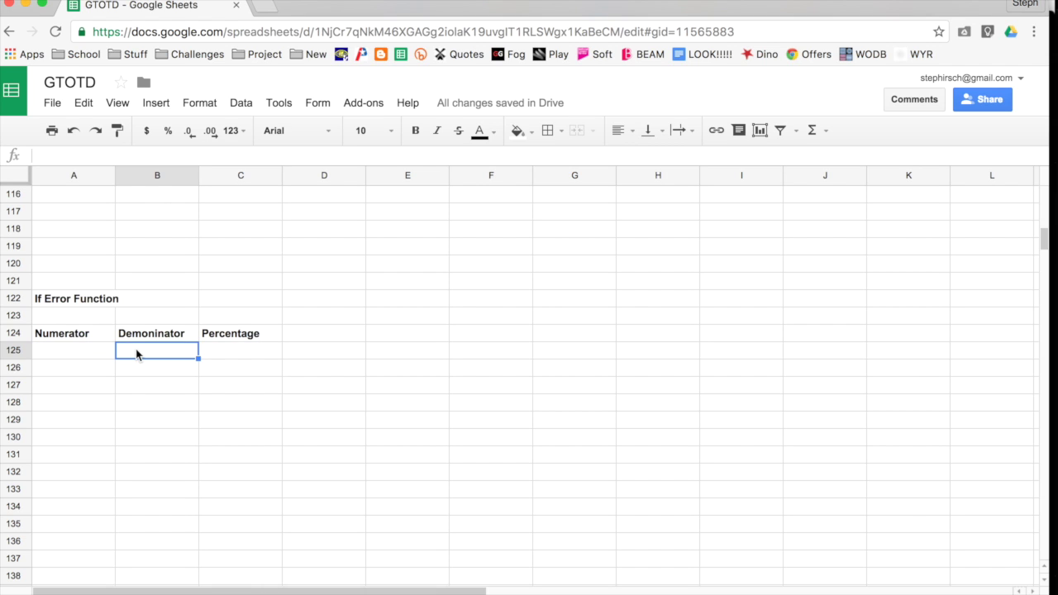
click(93, 356)
click(172, 353)
click(225, 354)
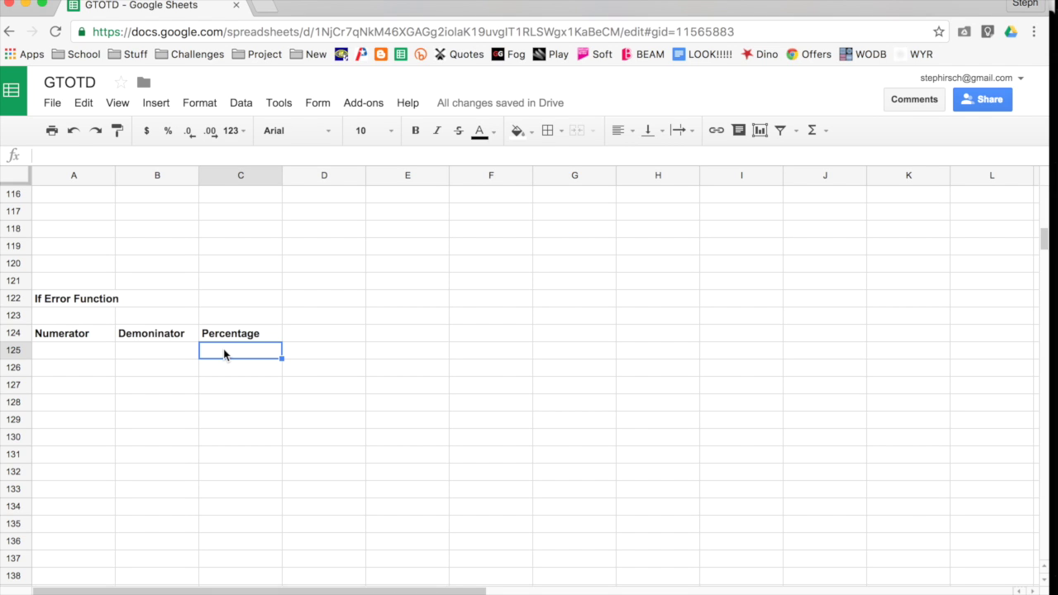
text(=)
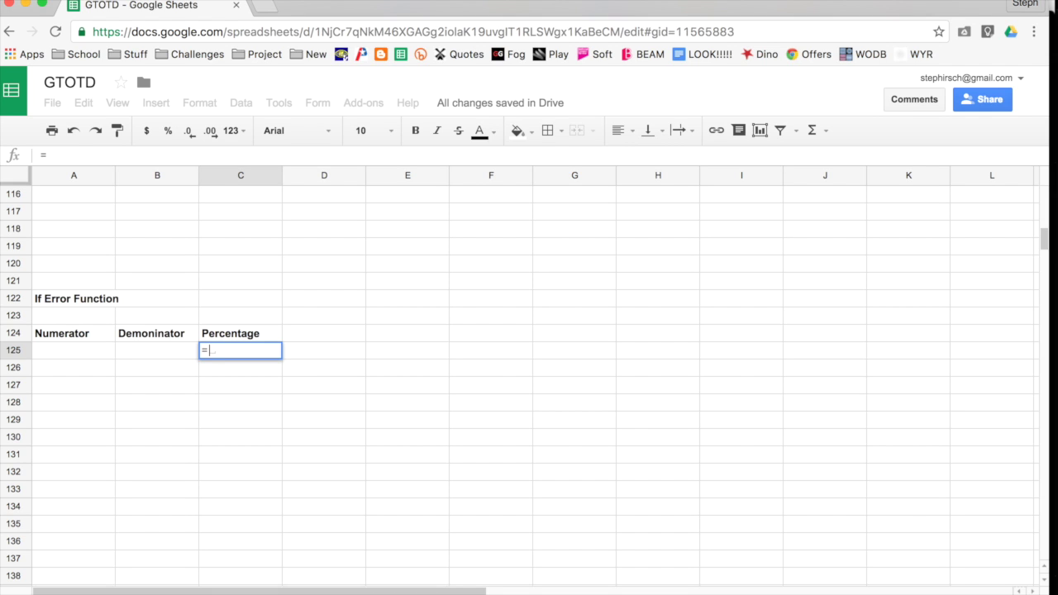
click(93, 353)
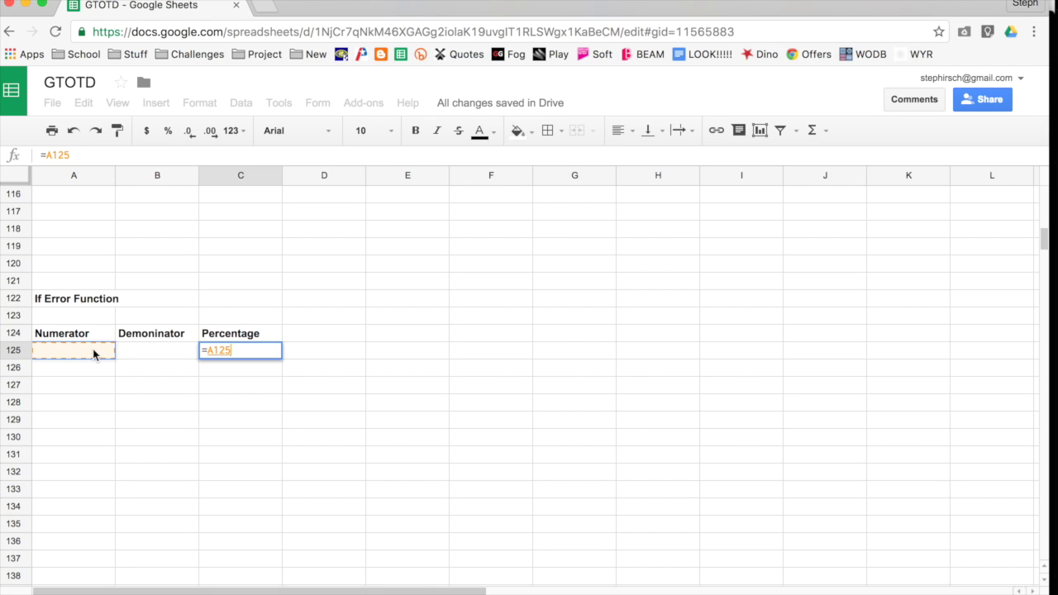
text(/)
click(166, 353)
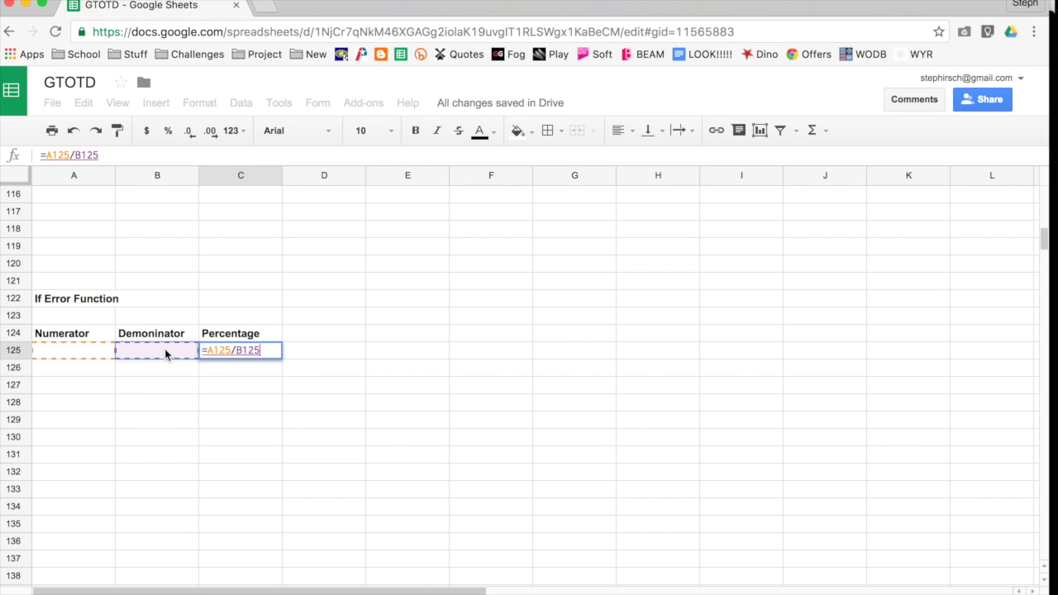
key(Return)
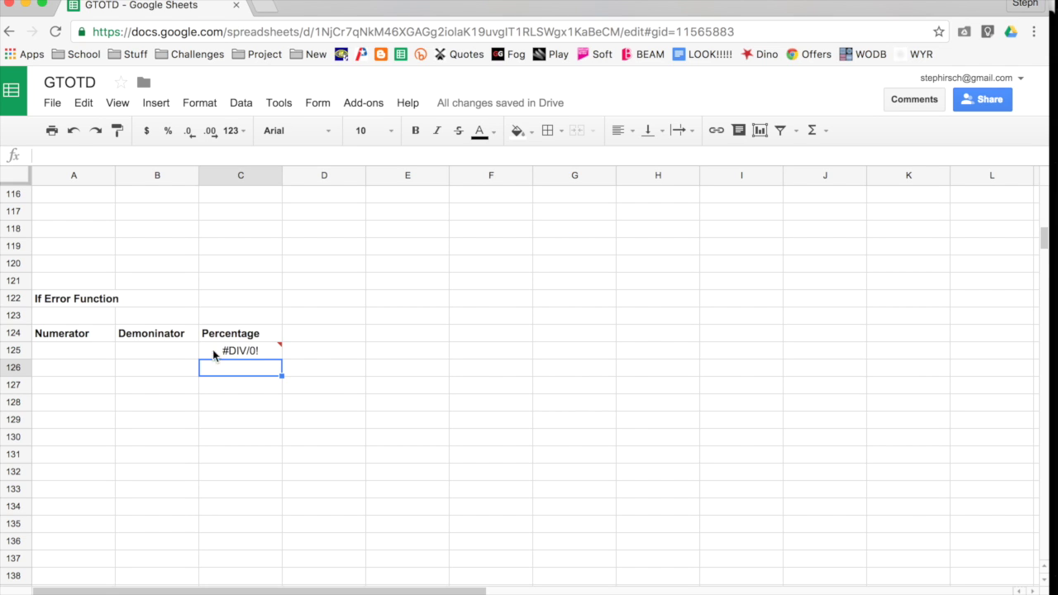
Step: Enter 4 as the numerator in A125 and 5 as the denominator in B125, and format C125 as a percentage
mouse_move(236, 357)
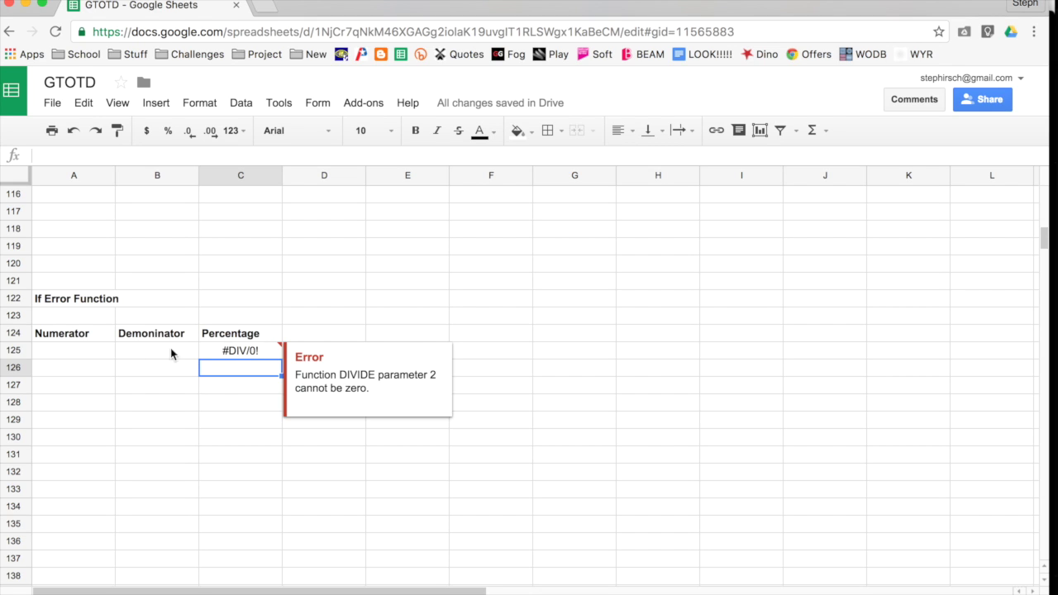
click(99, 356)
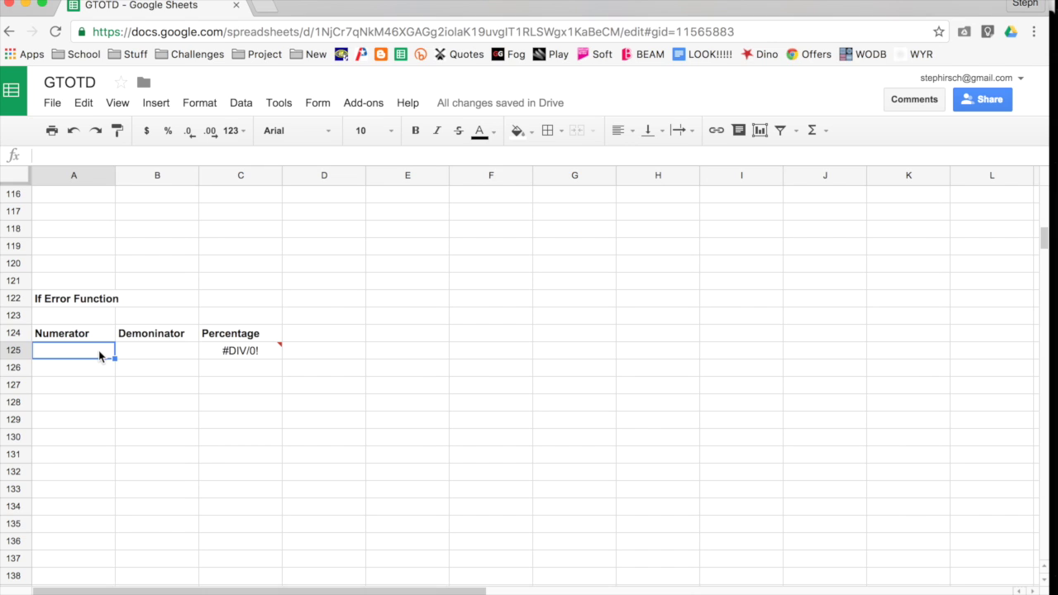
text(4)
key(Tab)
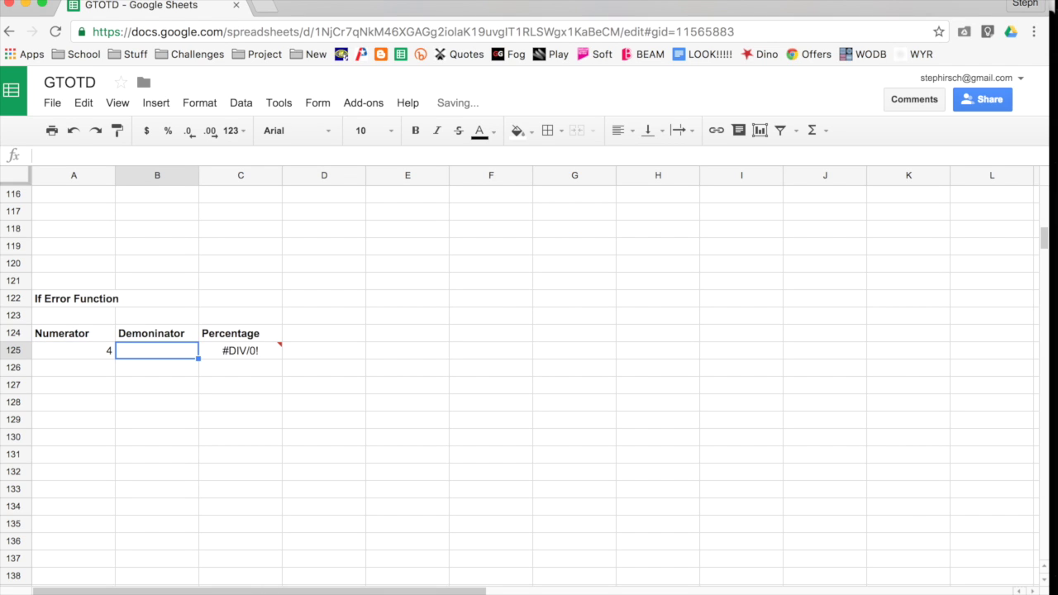
text(5)
key(Tab)
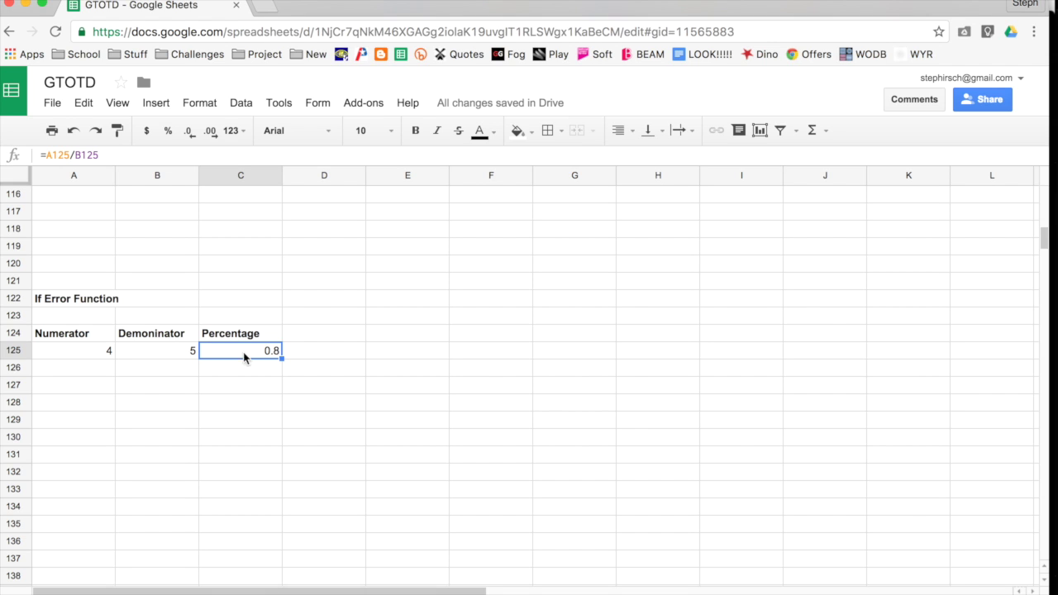
click(168, 131)
Step: Clear the denominator in B125 and the numerator in A125
click(141, 354)
key(Delete)
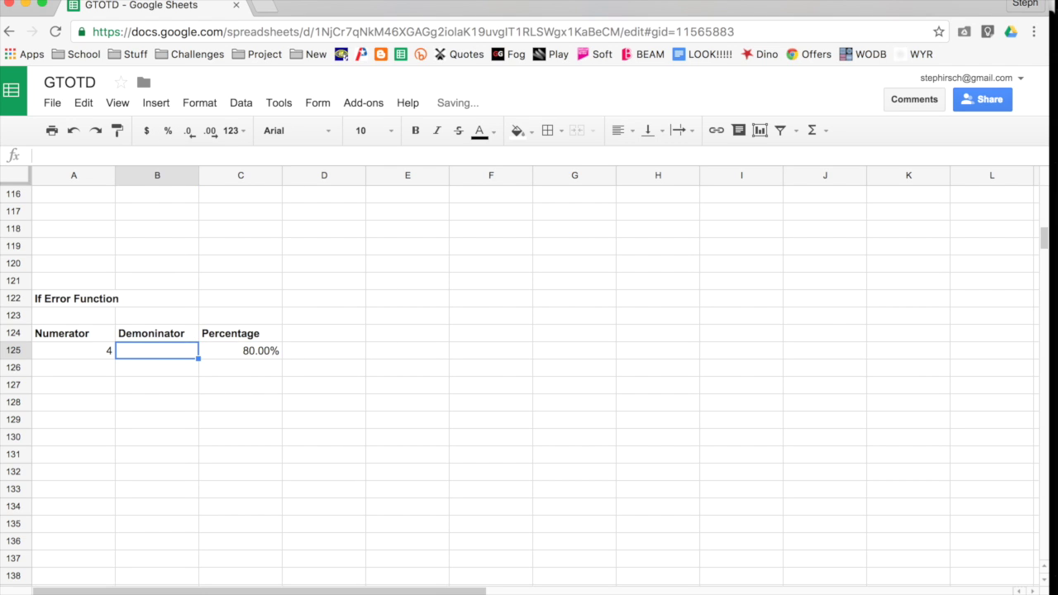
key(Left)
key(Delete)
Step: Insert iferror( in front of A125/B125 in the C125 formula, so the division becomes its value argument
key(Right)
key(Right)
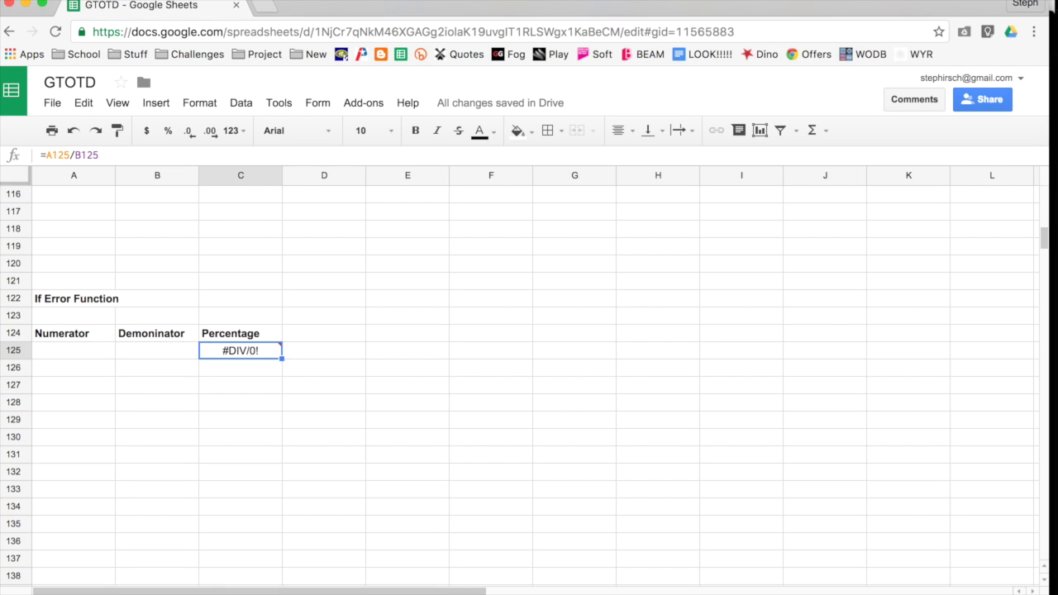
key(Return)
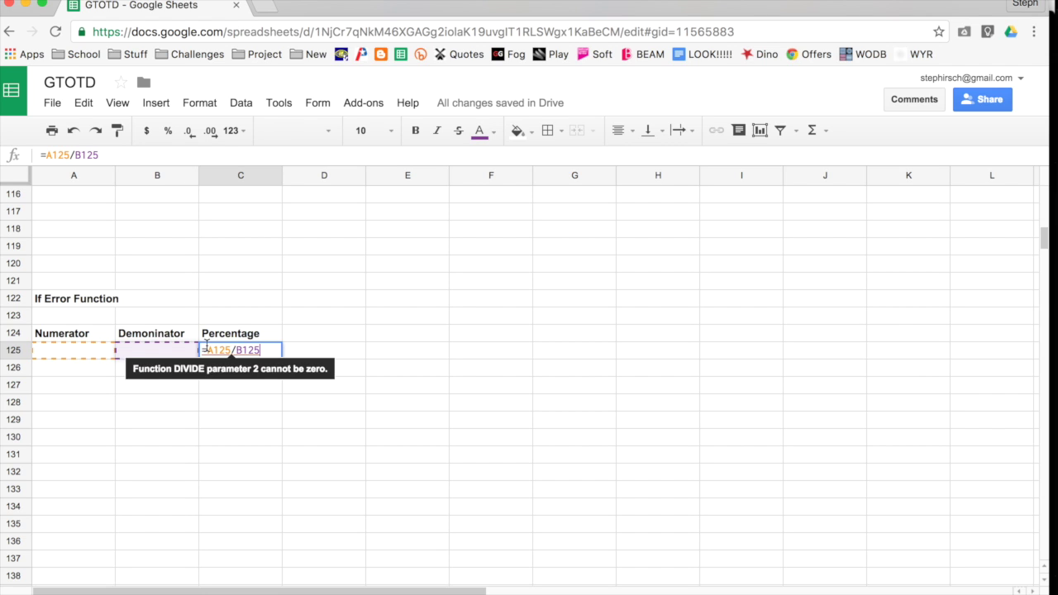
click(206, 351)
text(if)
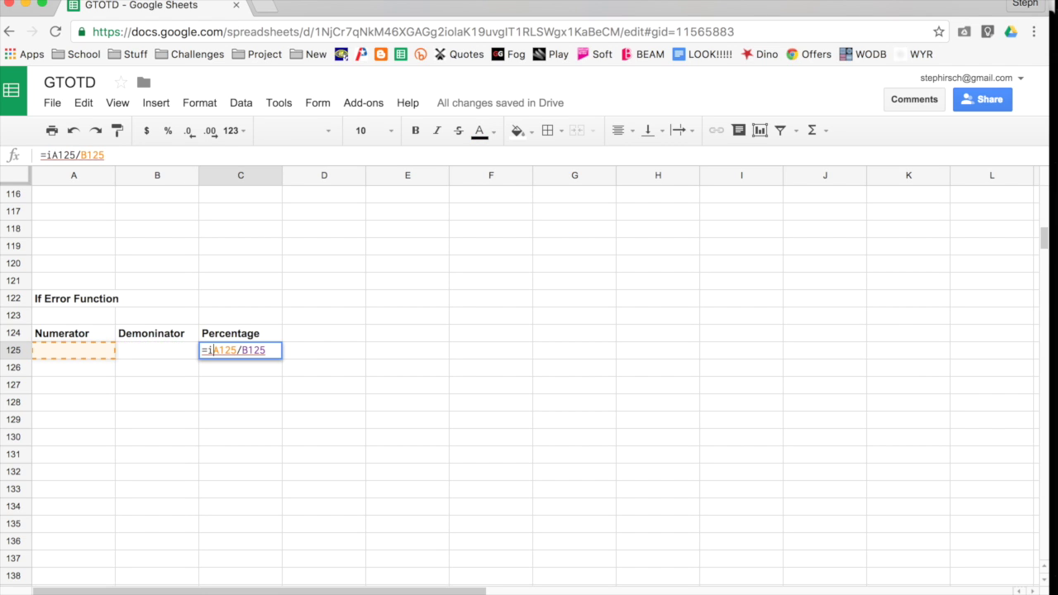
text(error()
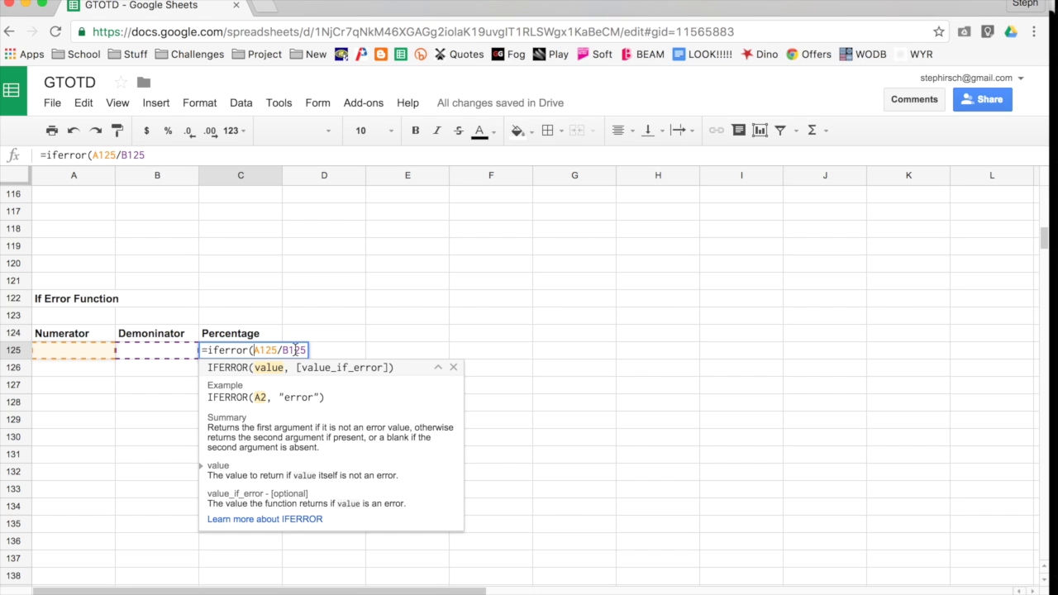
Step: Complete the C125 formula as =iferror(A125/B125,"") with an empty string as the value if error, and enter it
key(Right)
key(Right)
key(Right)
key(Right)
key(Right)
key(Right)
key(Right)
key(Right)
key(Right)
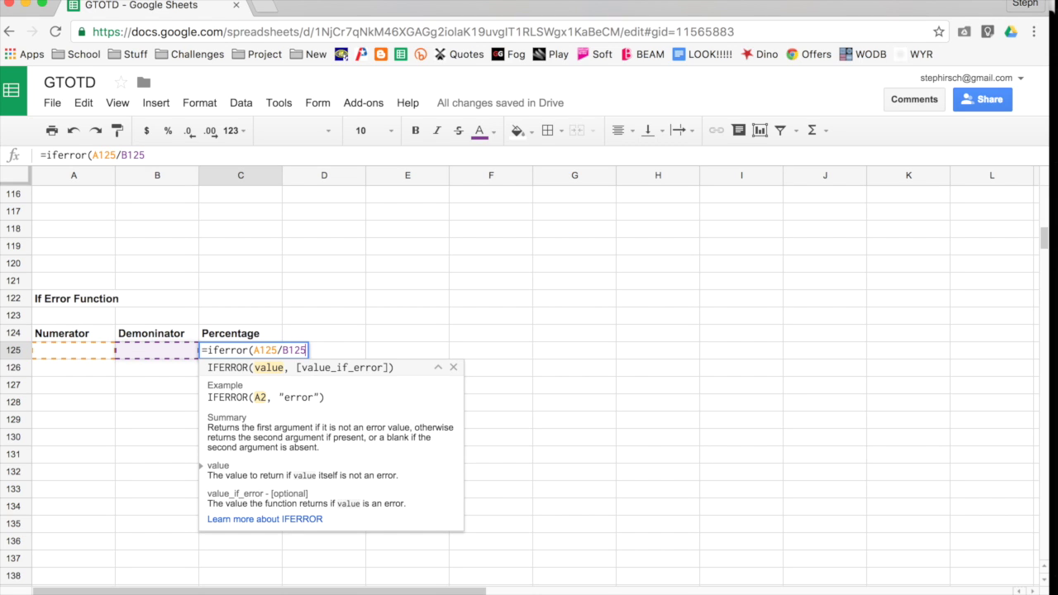
text(,)
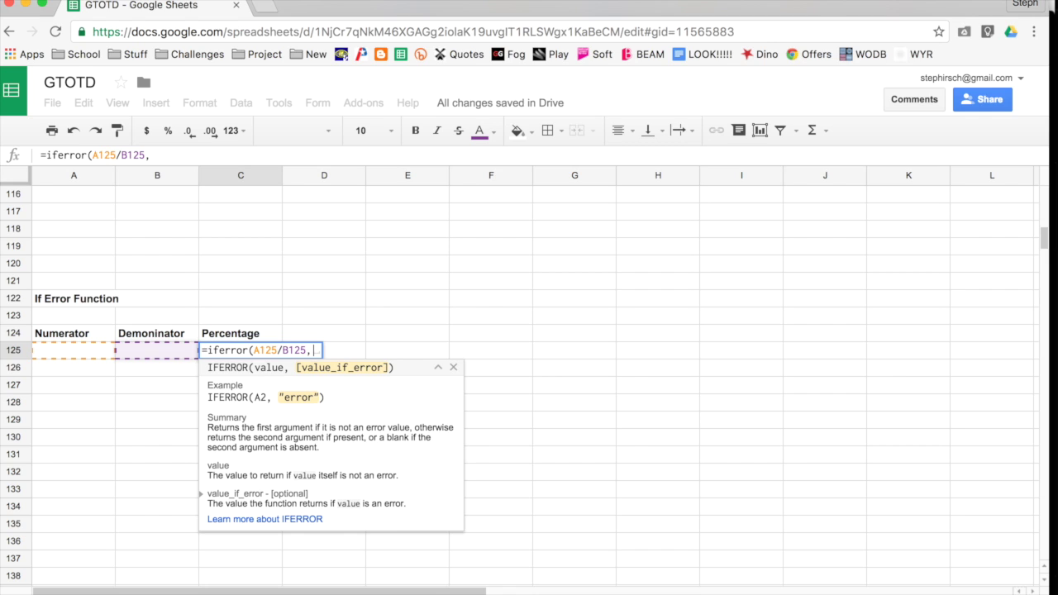
text(""))
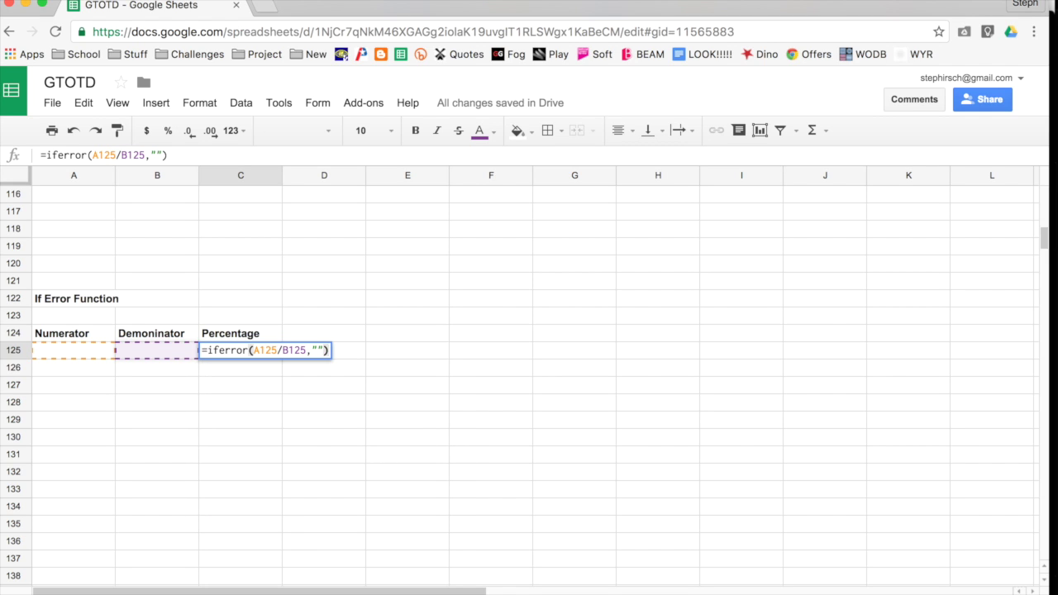
key(Return)
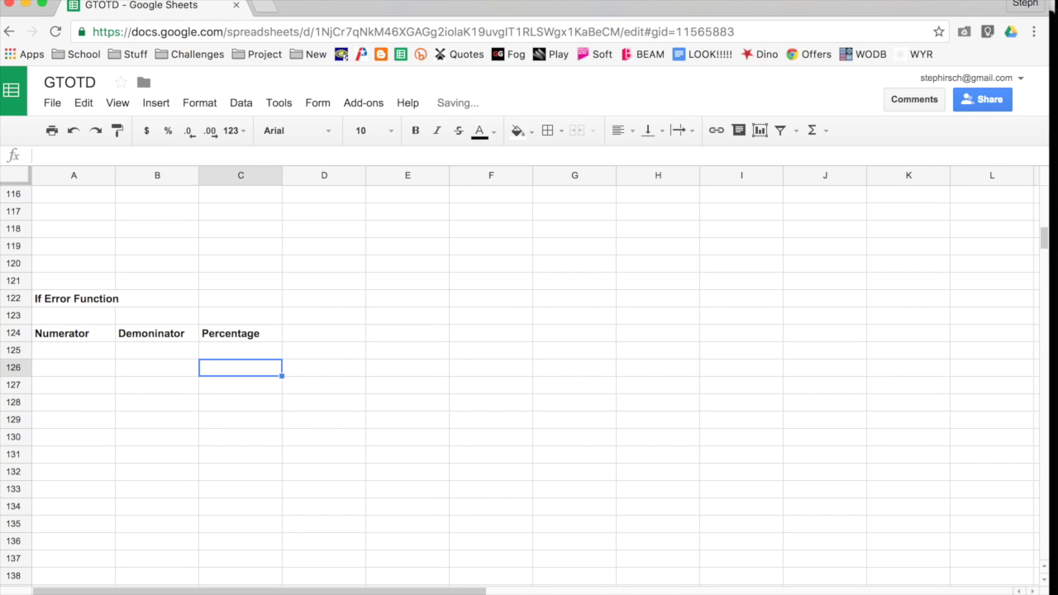
Step: Test the IFERROR formula in C125 with 6 as the numerator and 8 as the denominator
click(244, 351)
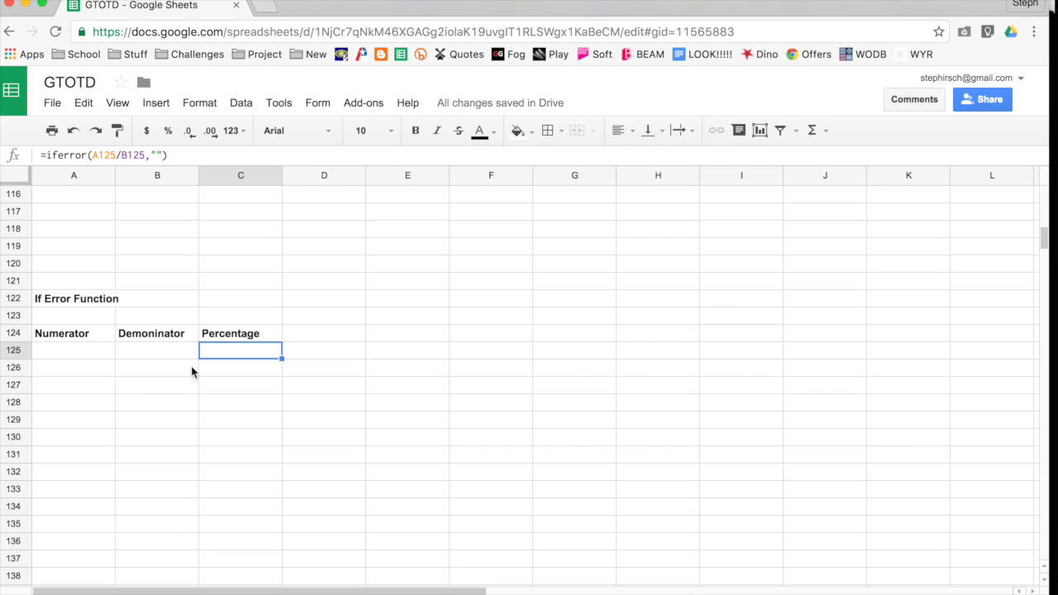
key(Left)
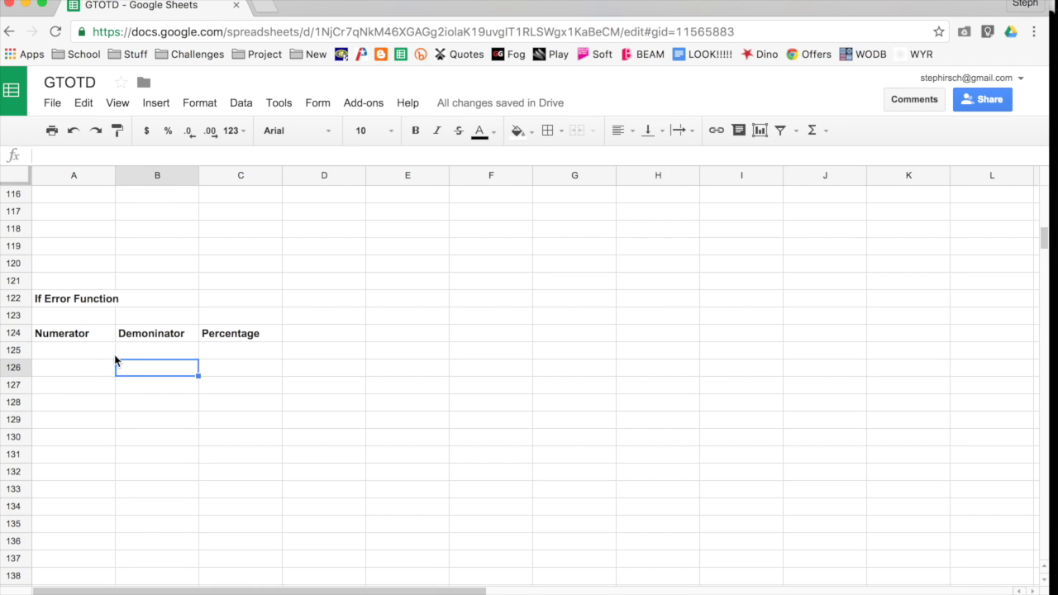
click(105, 357)
text(6)
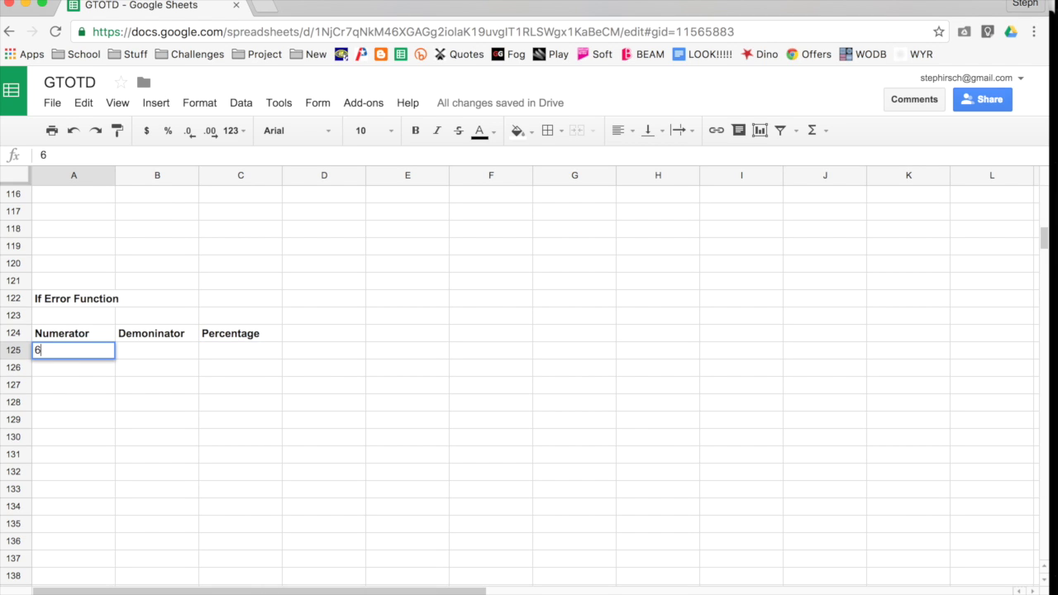
key(Tab)
text(8)
key(Return)
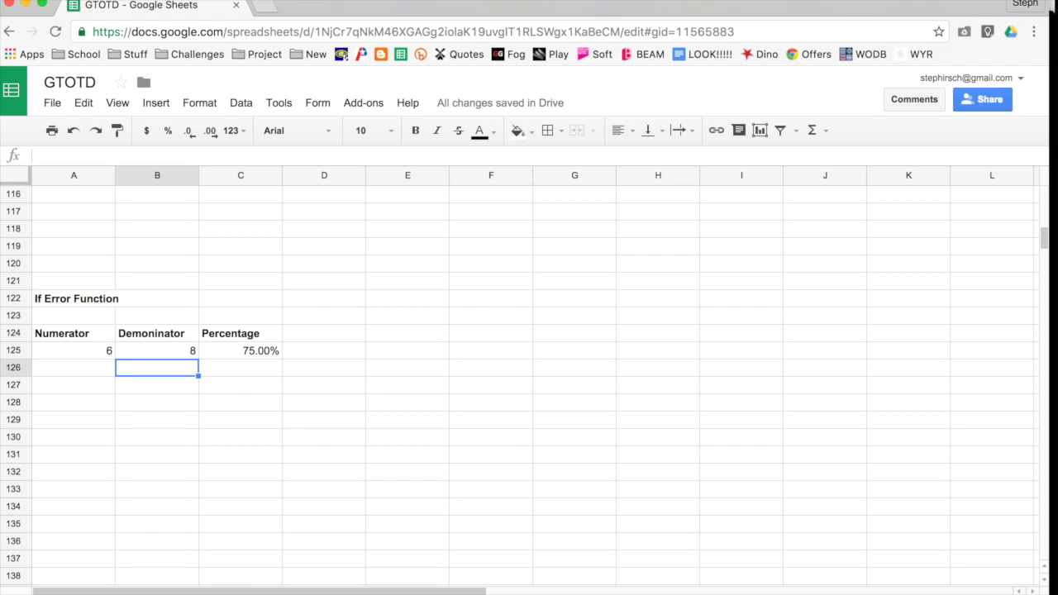
key(Right)
key(Up)
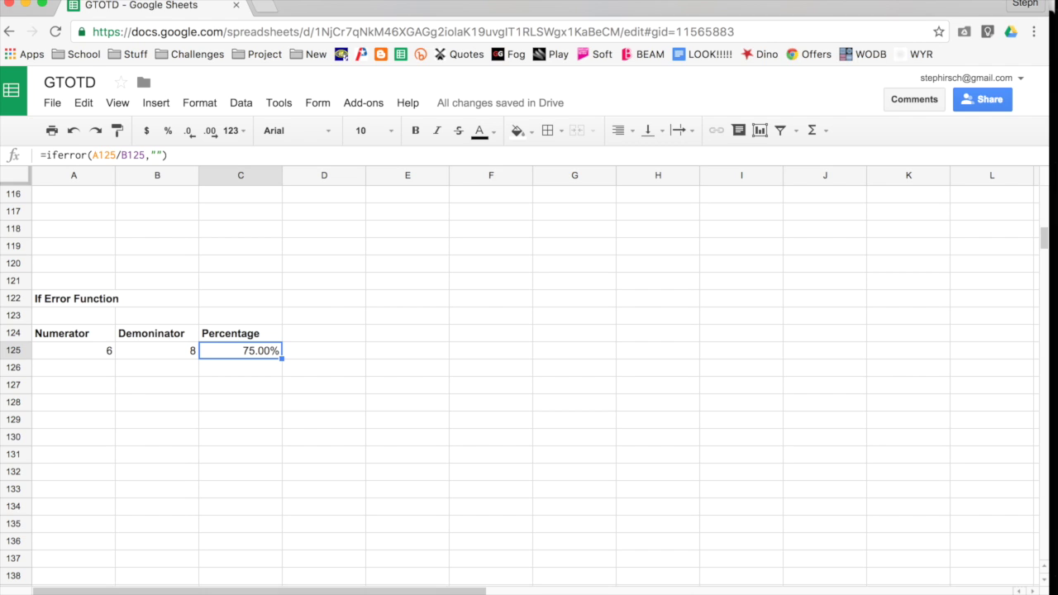
Step: Test the error case by setting the denominator in B125 to 0
key(Left)
key(Left)
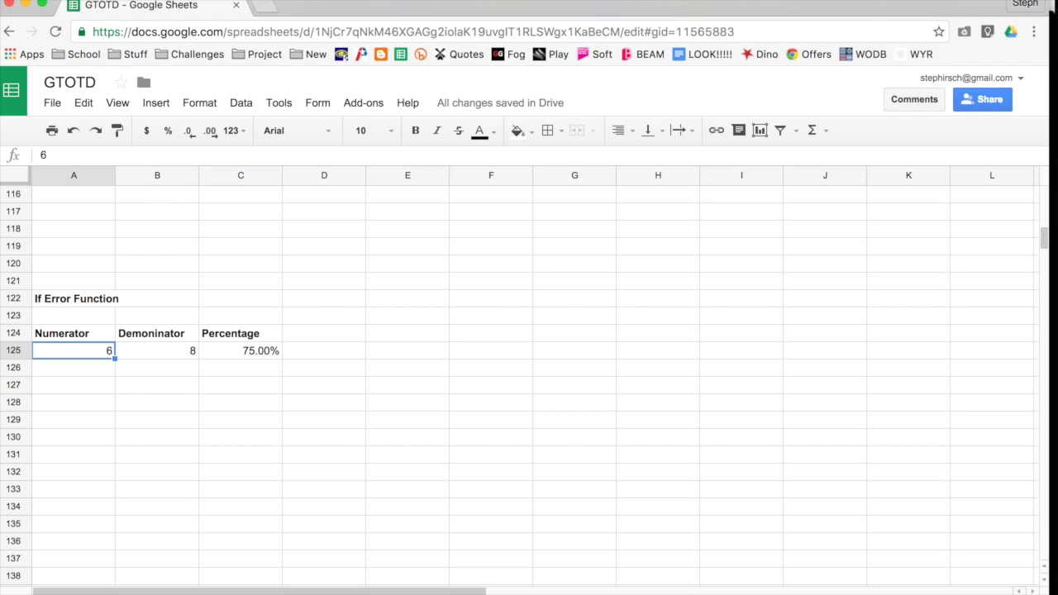
key(Right)
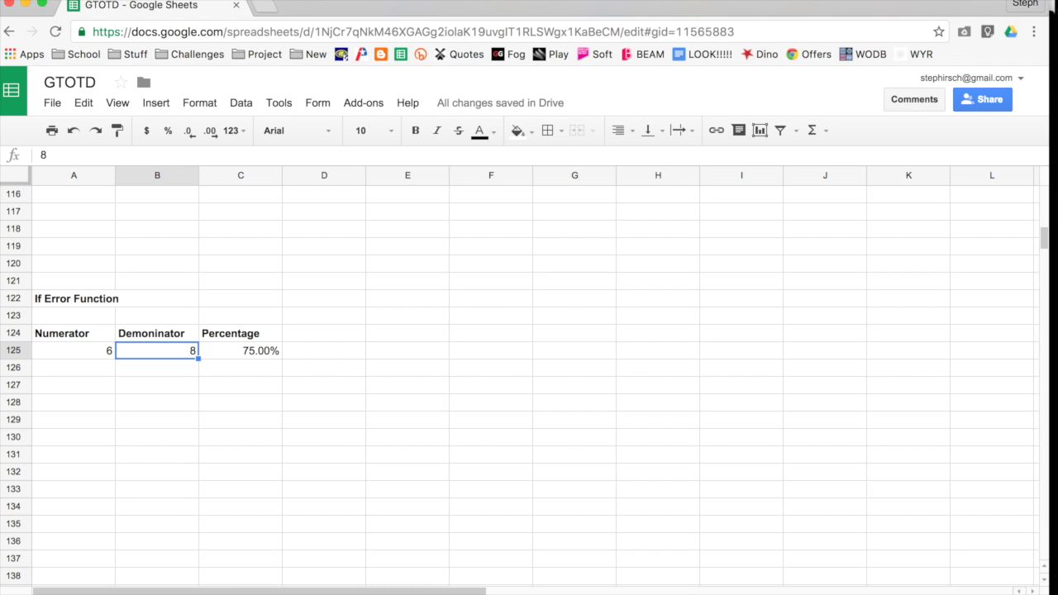
text(0)
key(Return)
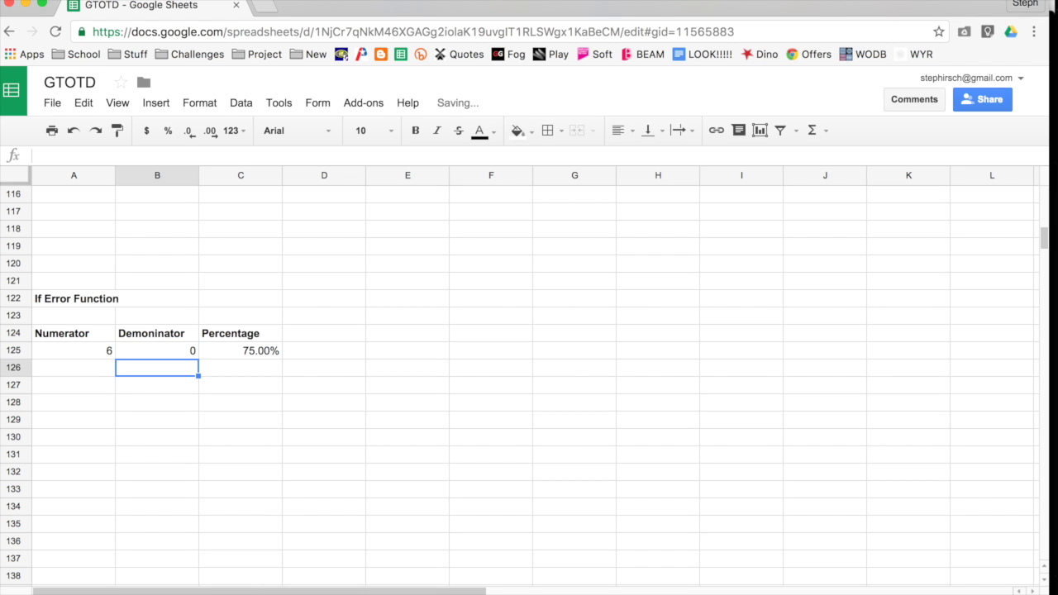
Step: Clear the test values from the denominator and numerator cells, B125 and A125
key(Up)
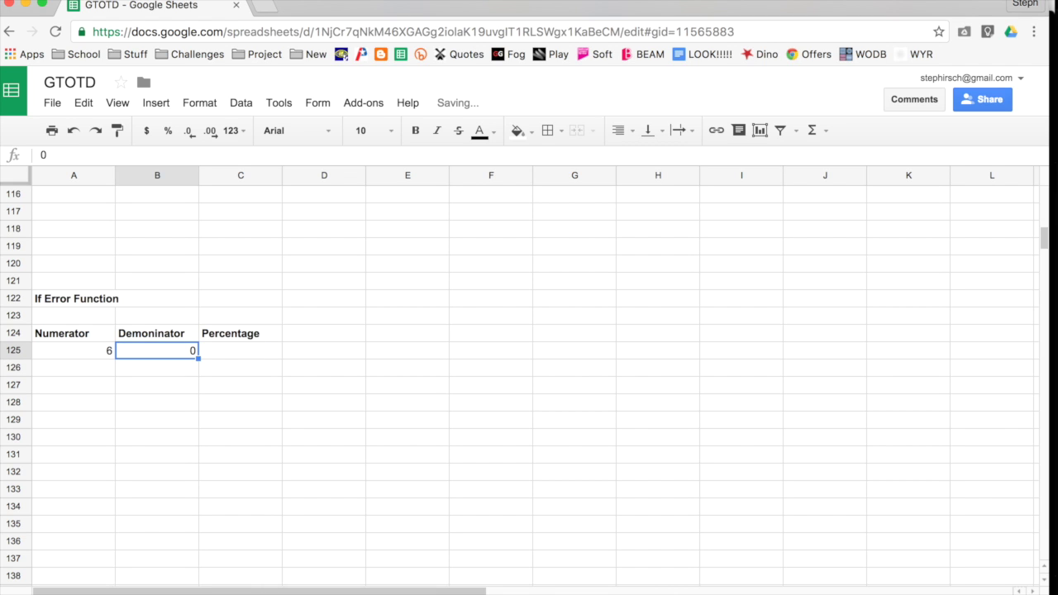
key(Delete)
key(Left)
key(Delete)
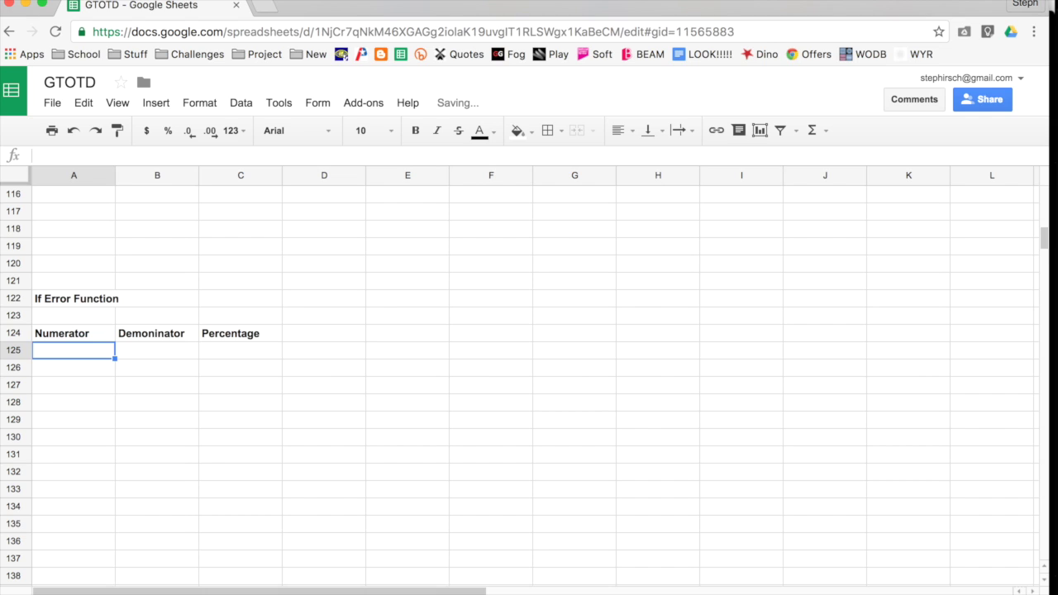
click(153, 405)
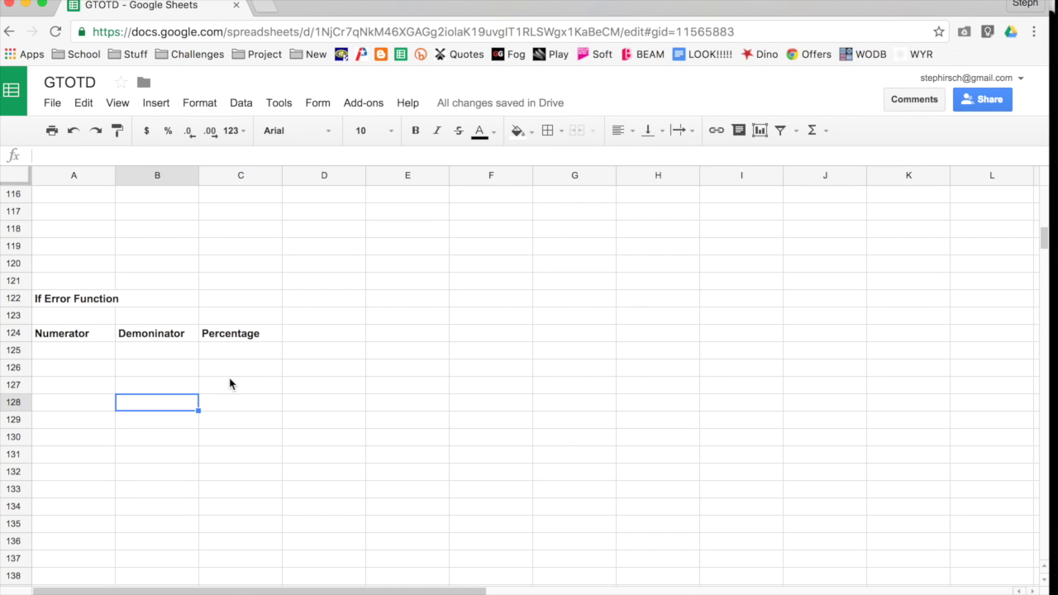
Step: Review the animal and sound list of the Nested If function section, row by row from row 84 to 88
scroll(230, 384, up, 5)
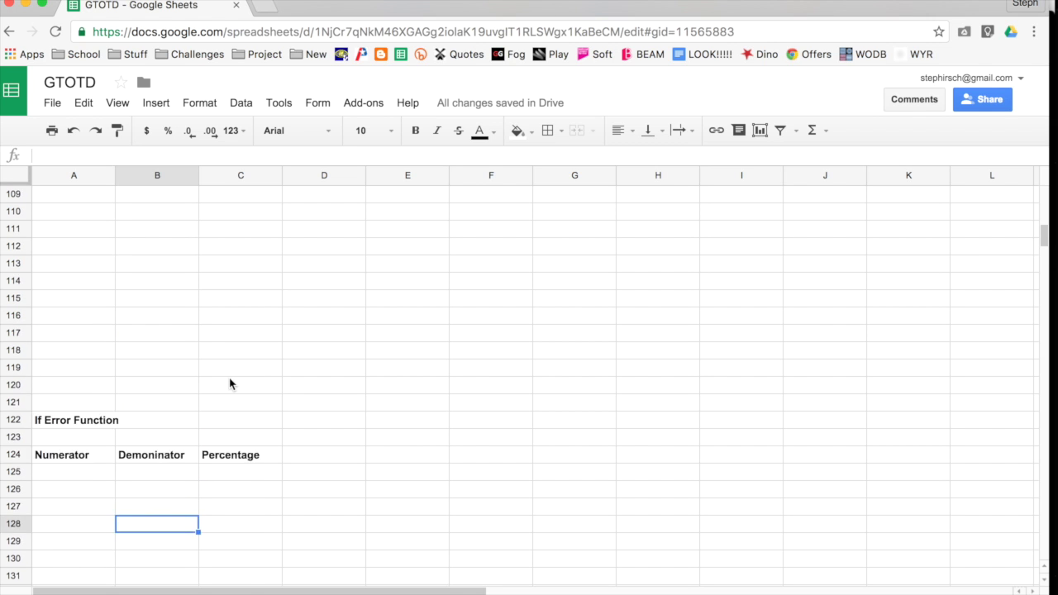
scroll(229, 384, up, 9)
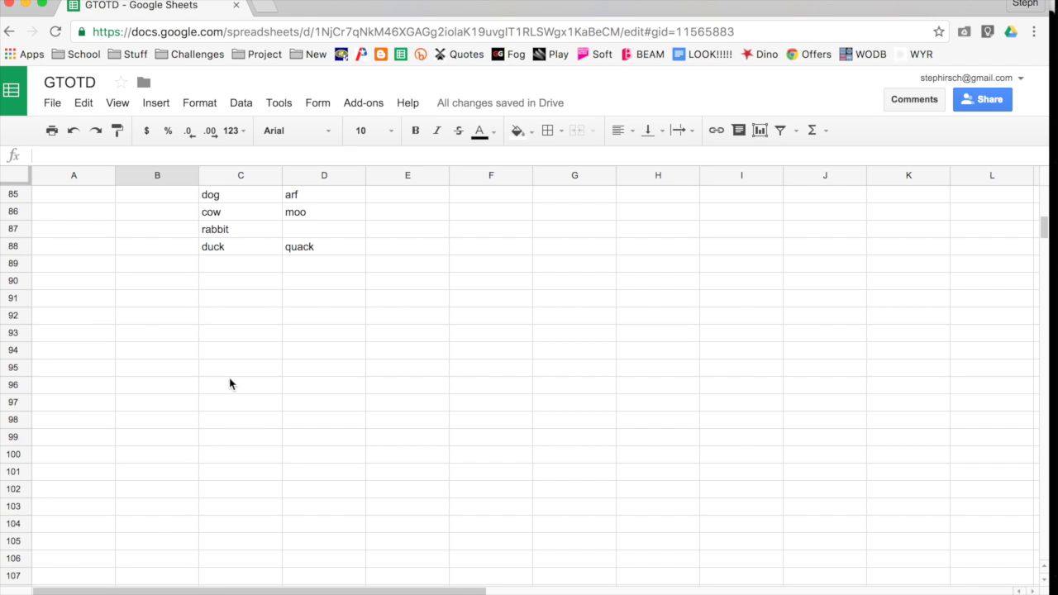
click(385, 339)
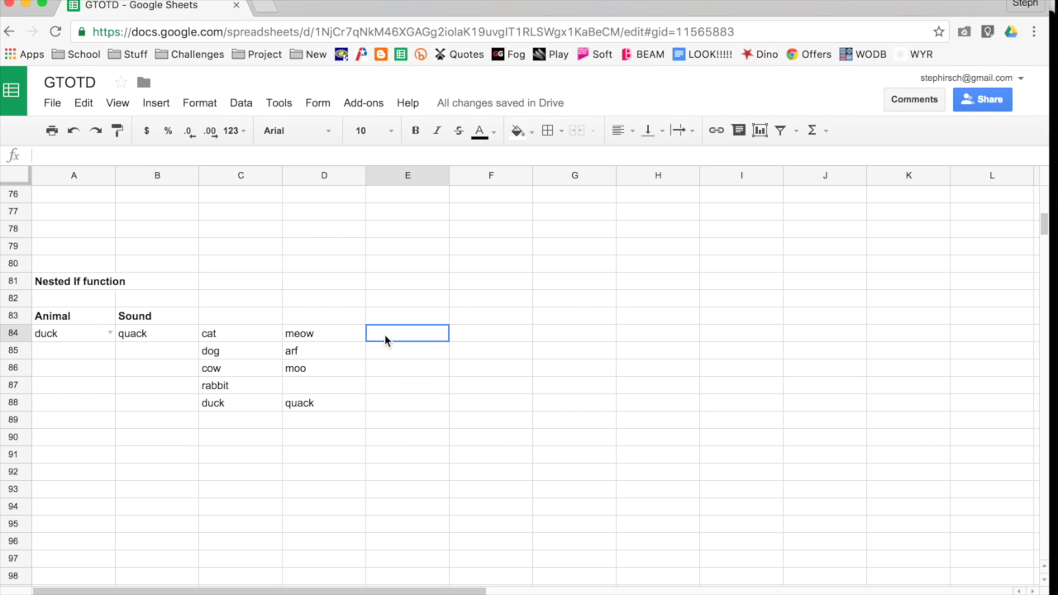
click(387, 359)
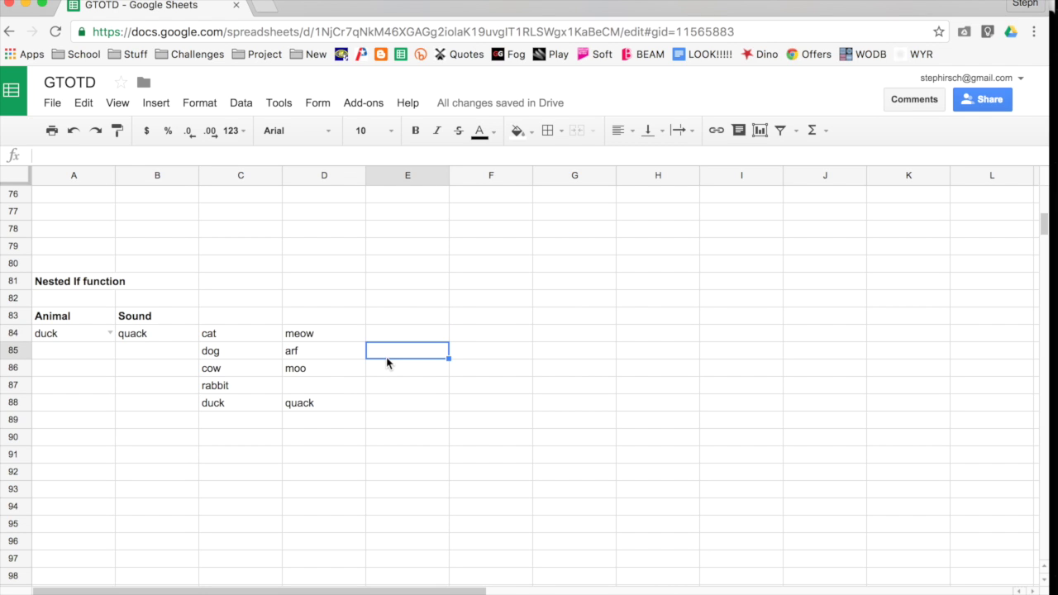
click(387, 373)
click(388, 389)
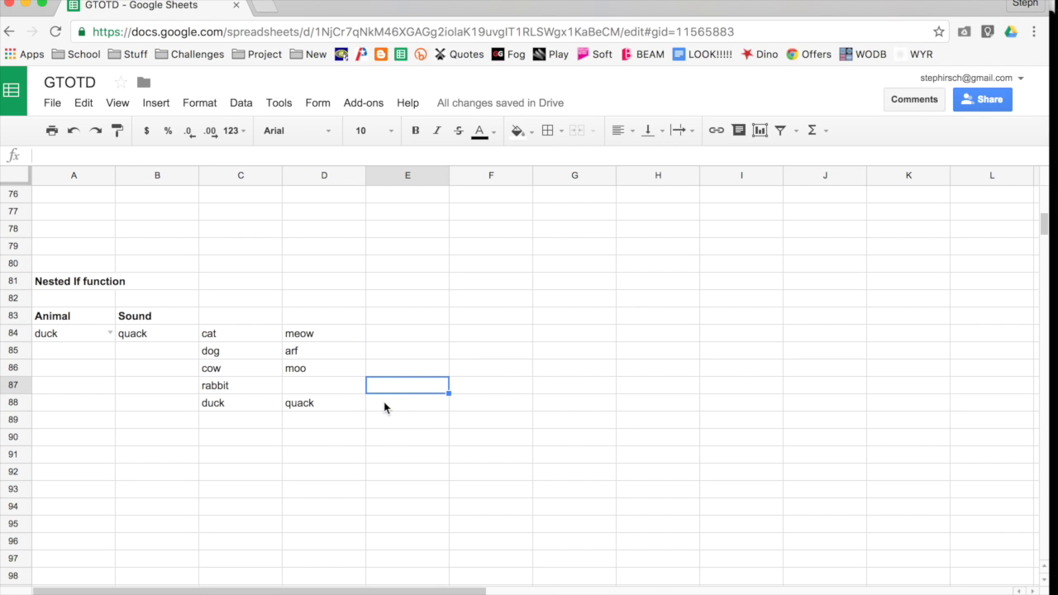
click(385, 405)
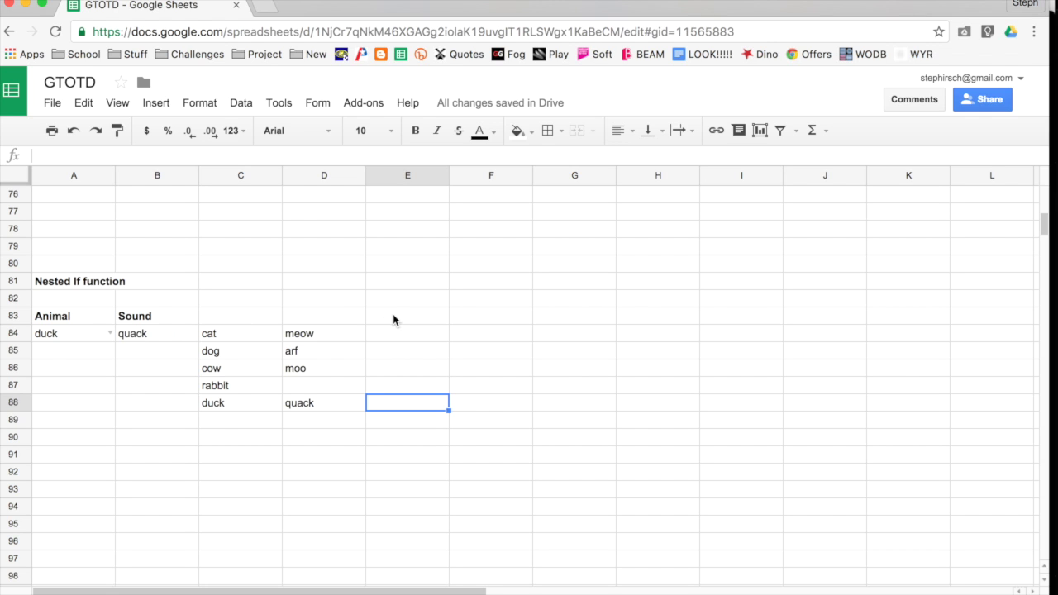
scroll(393, 320, up, 1)
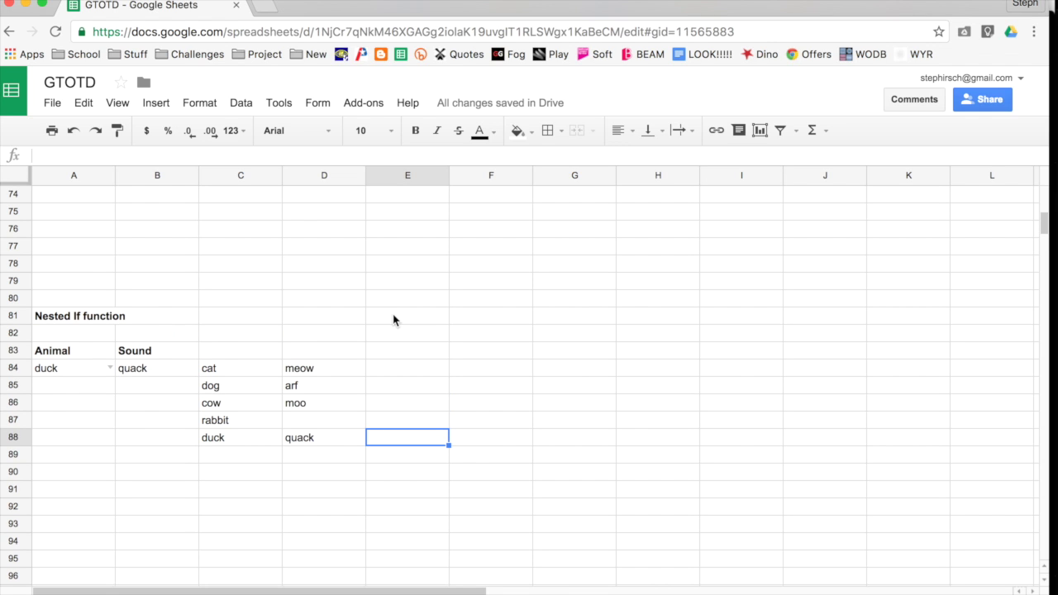